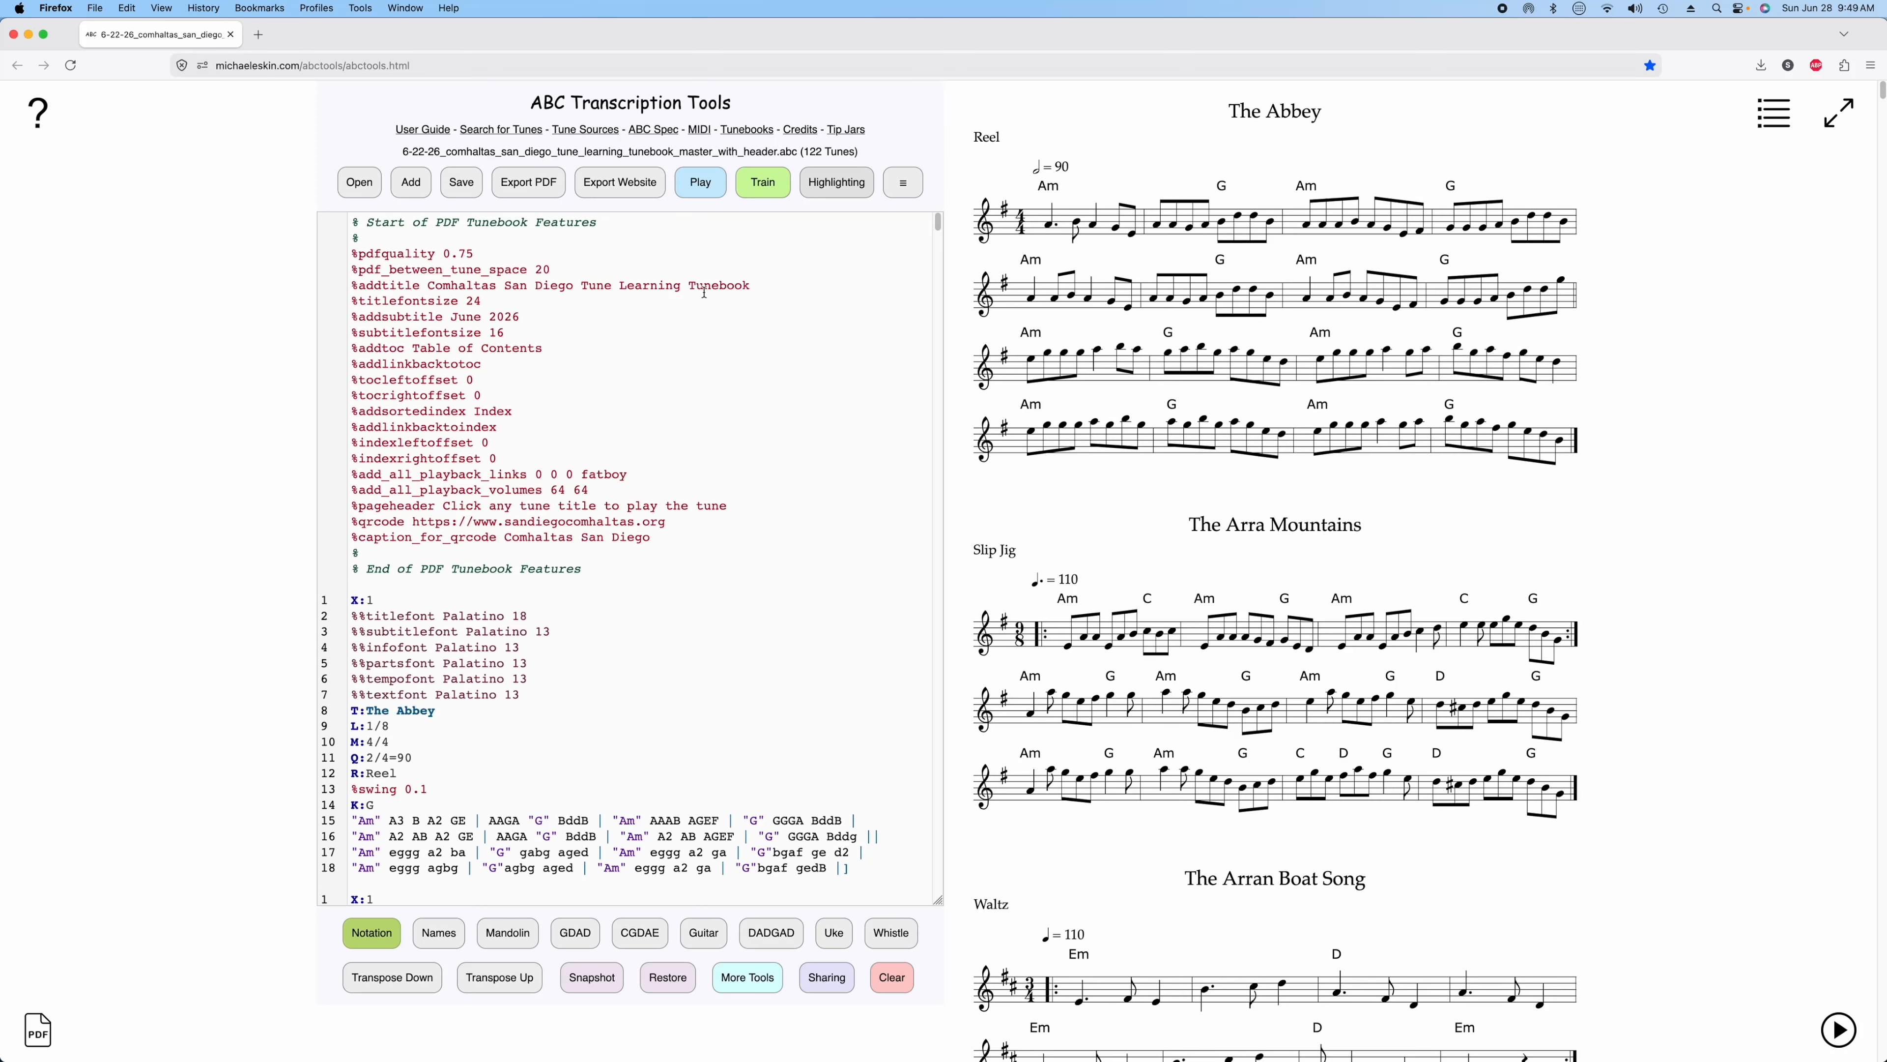
# Export the loaded tunebook to the Website Builder and apply its website settings with the Irish Pub Songs visual theme.
pyautogui.click(640, 193)
pyautogui.click(1003, 631)
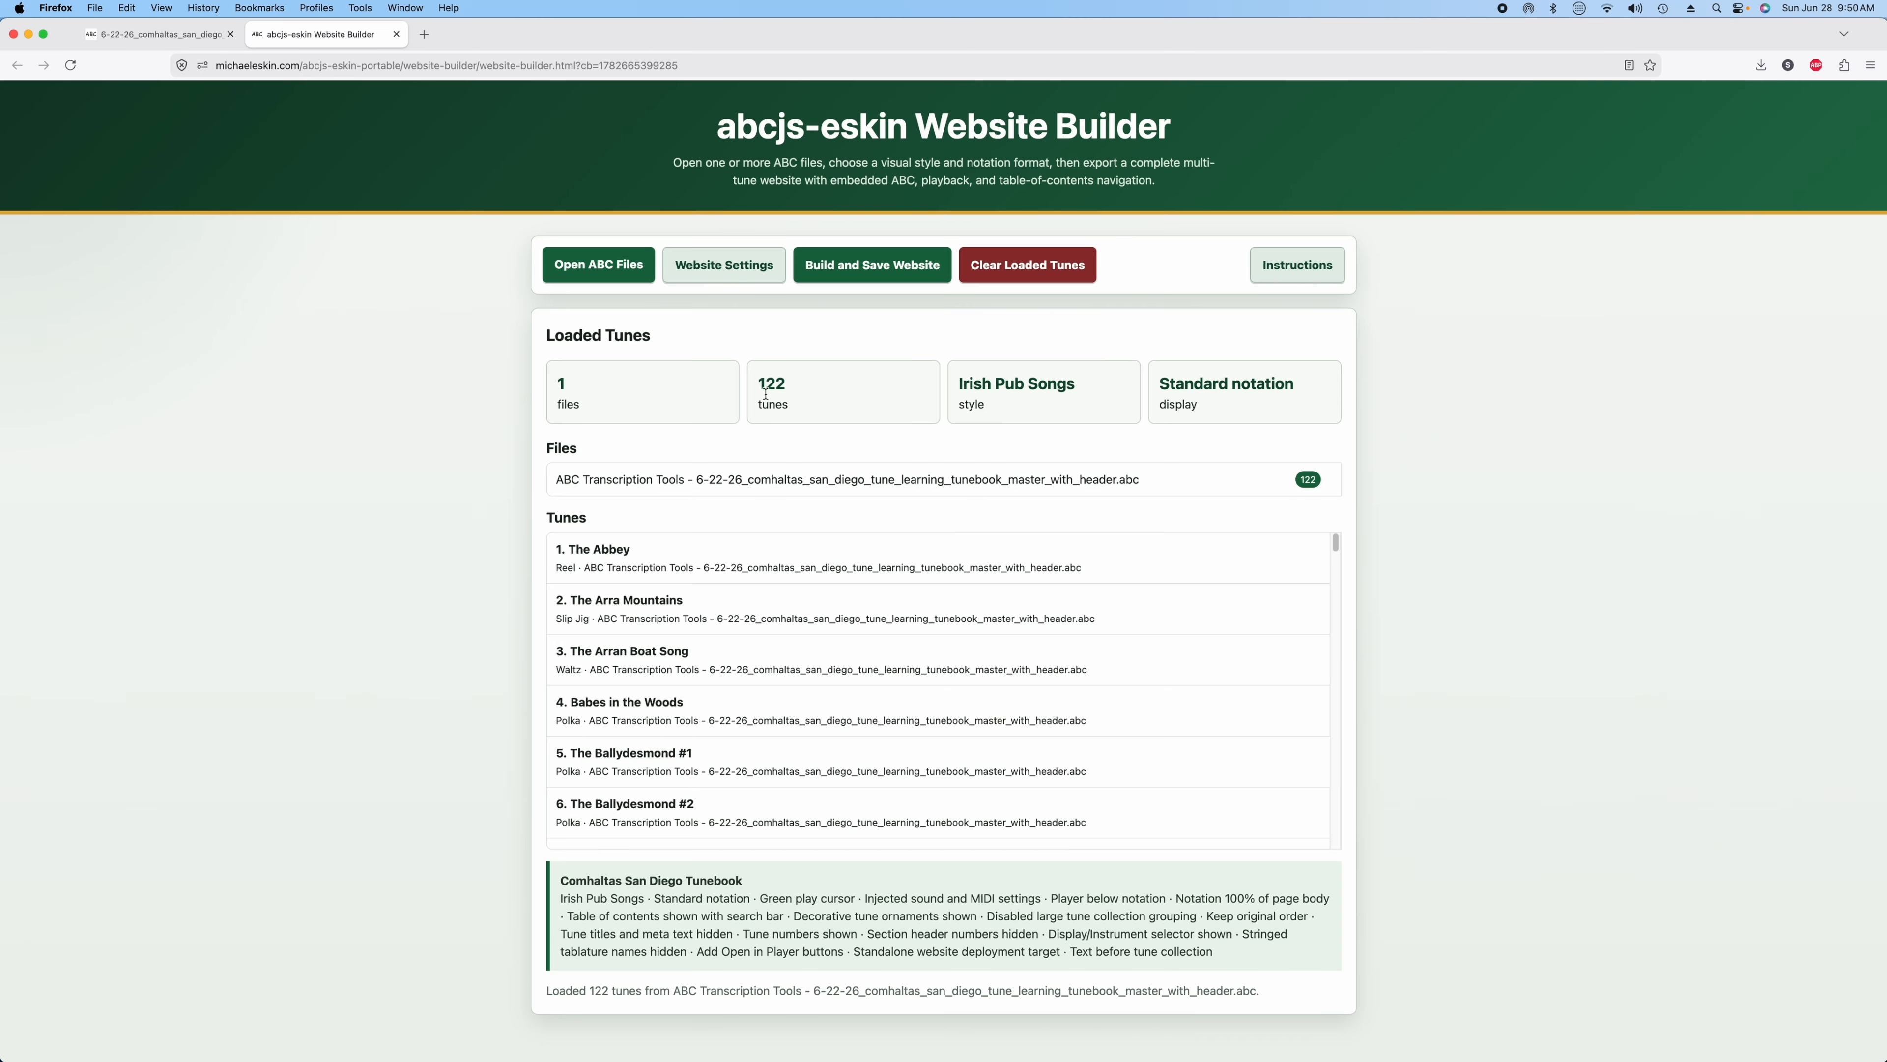
pyautogui.click(725, 267)
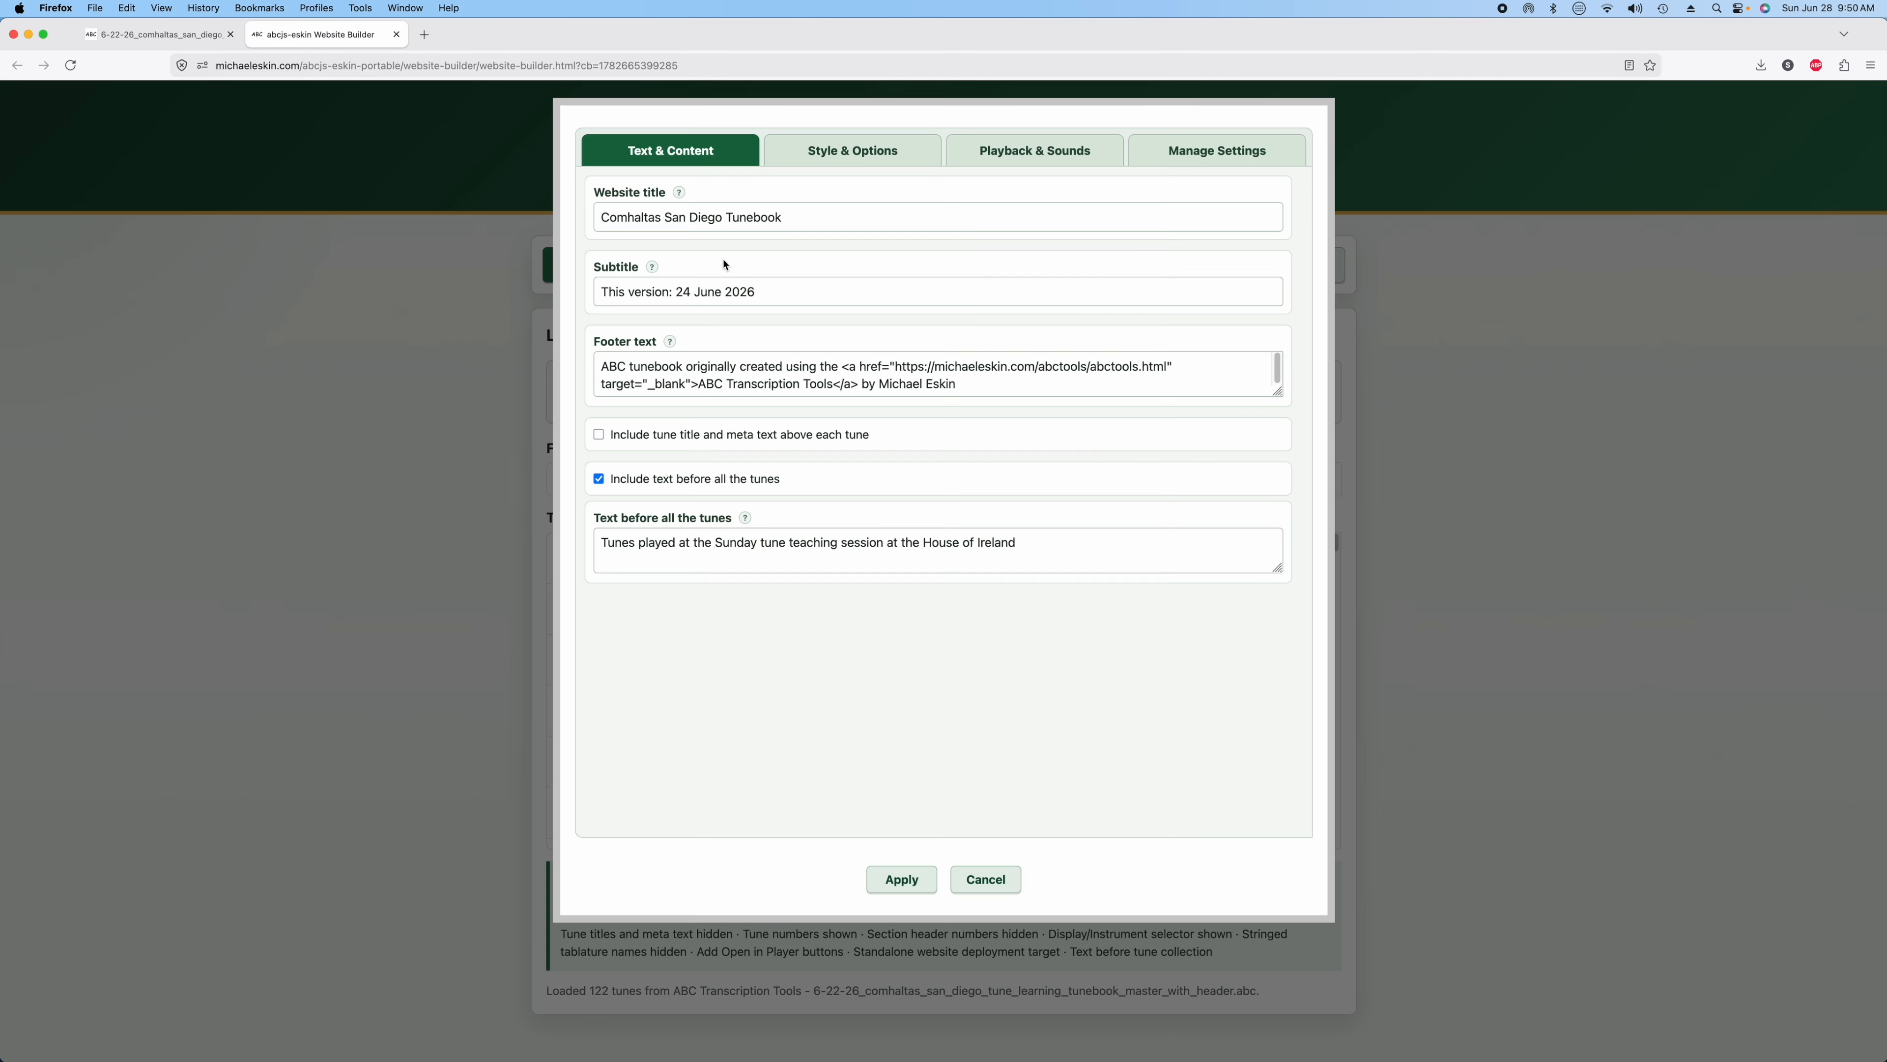
pyautogui.click(824, 161)
pyautogui.click(769, 219)
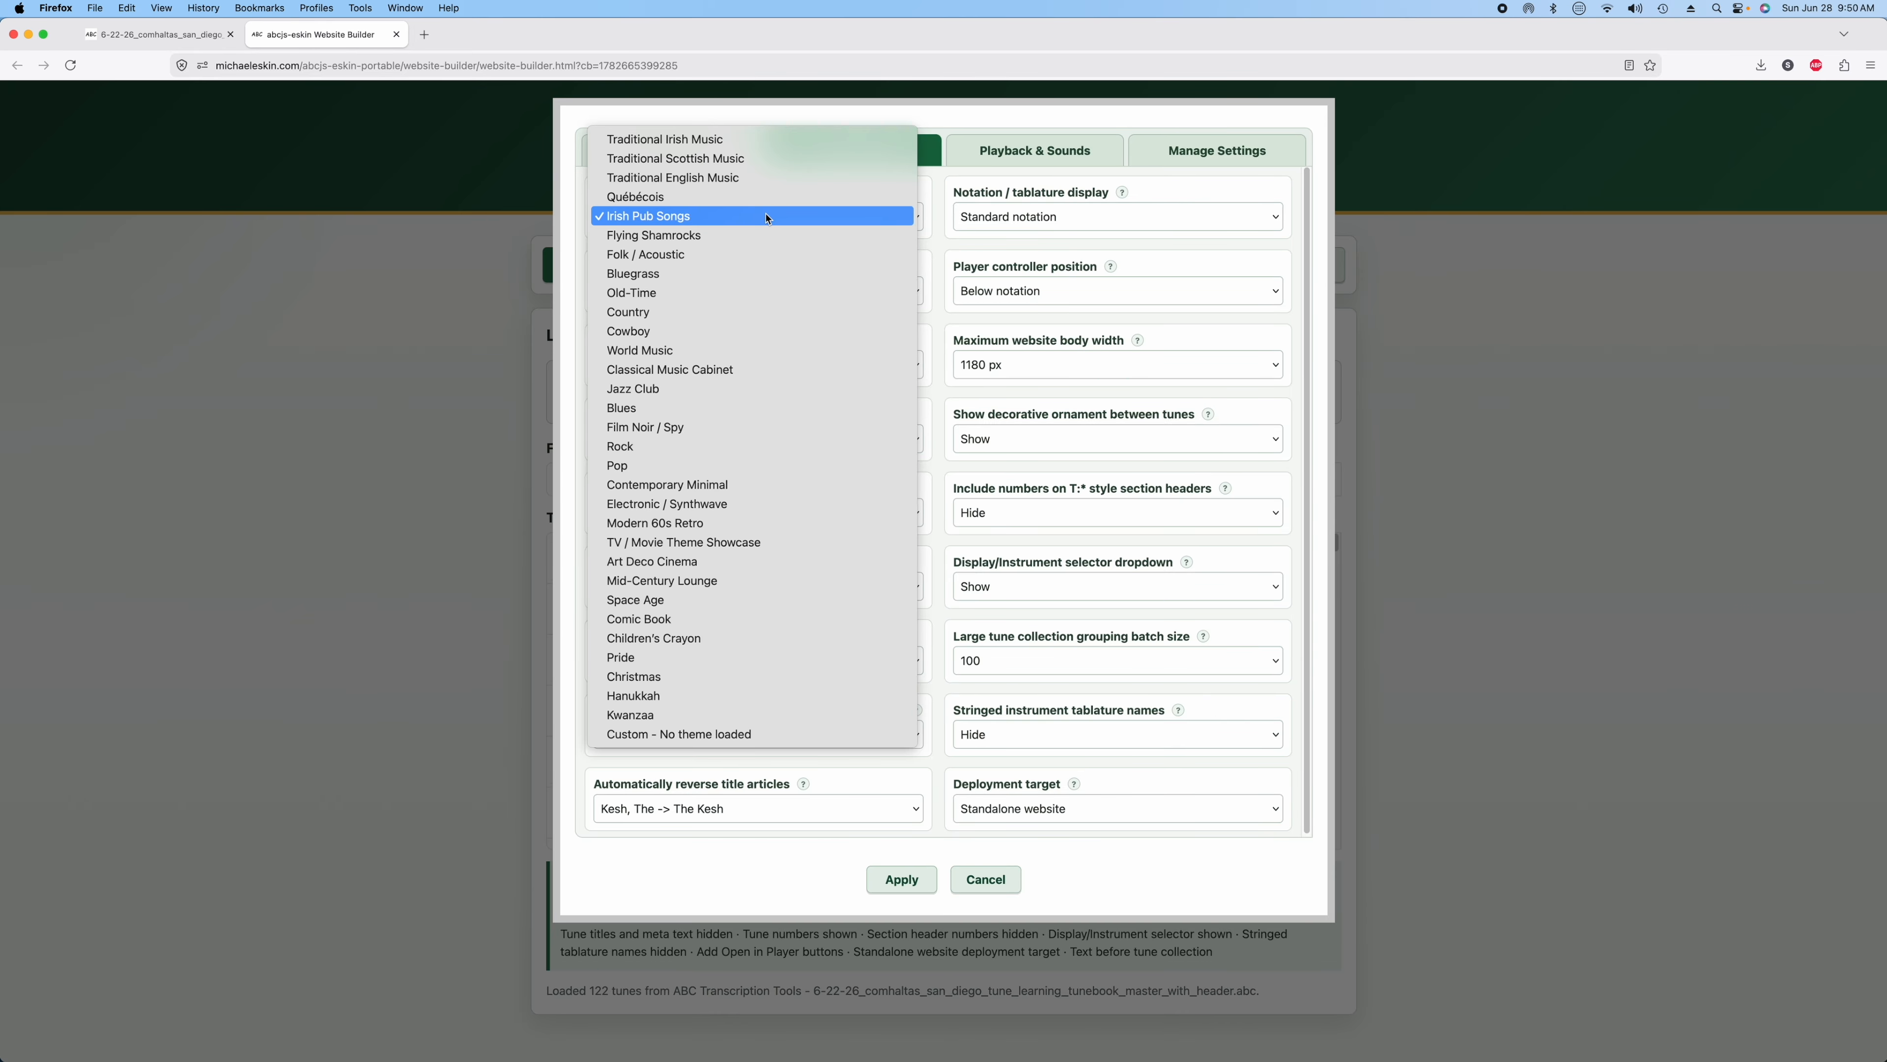
pyautogui.click(768, 218)
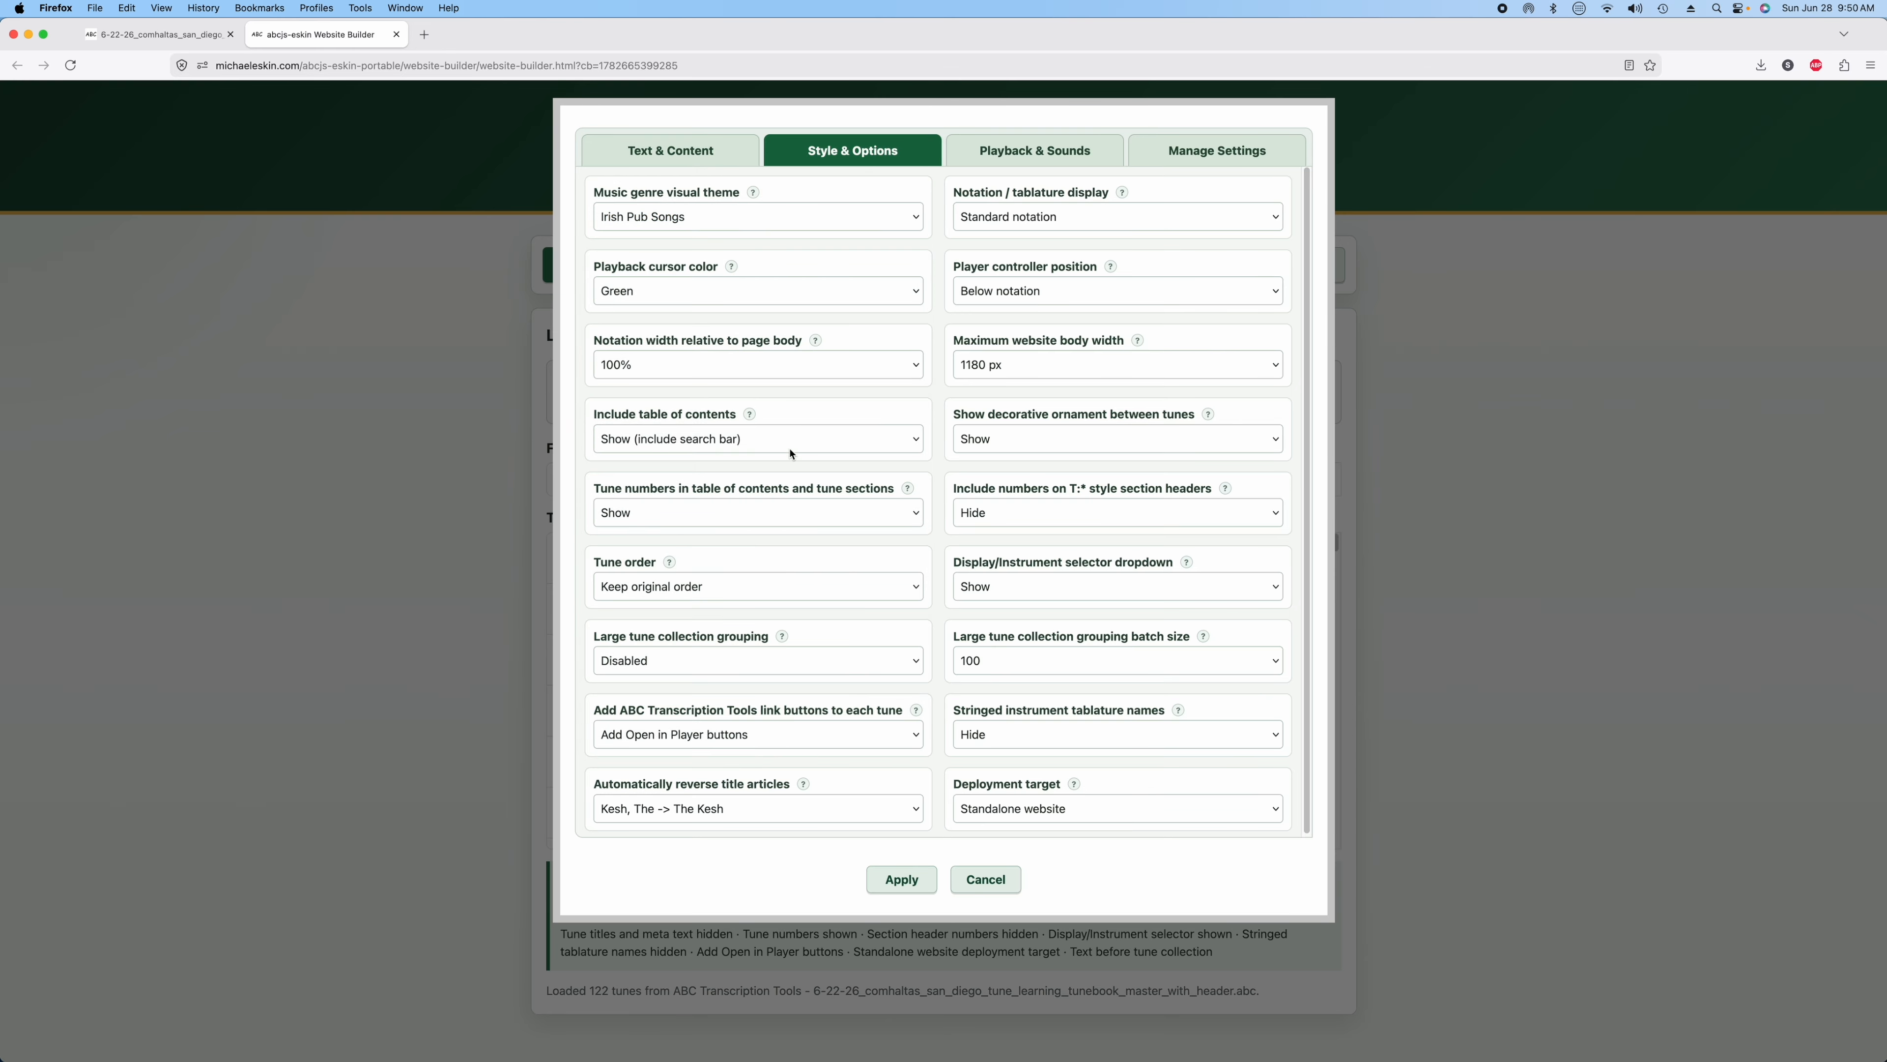
pyautogui.click(920, 885)
# Build and save the website as comhaltas-san-diego-tunebook.html, and check the exported page in the browser.
pyautogui.click(891, 276)
pyautogui.click(893, 300)
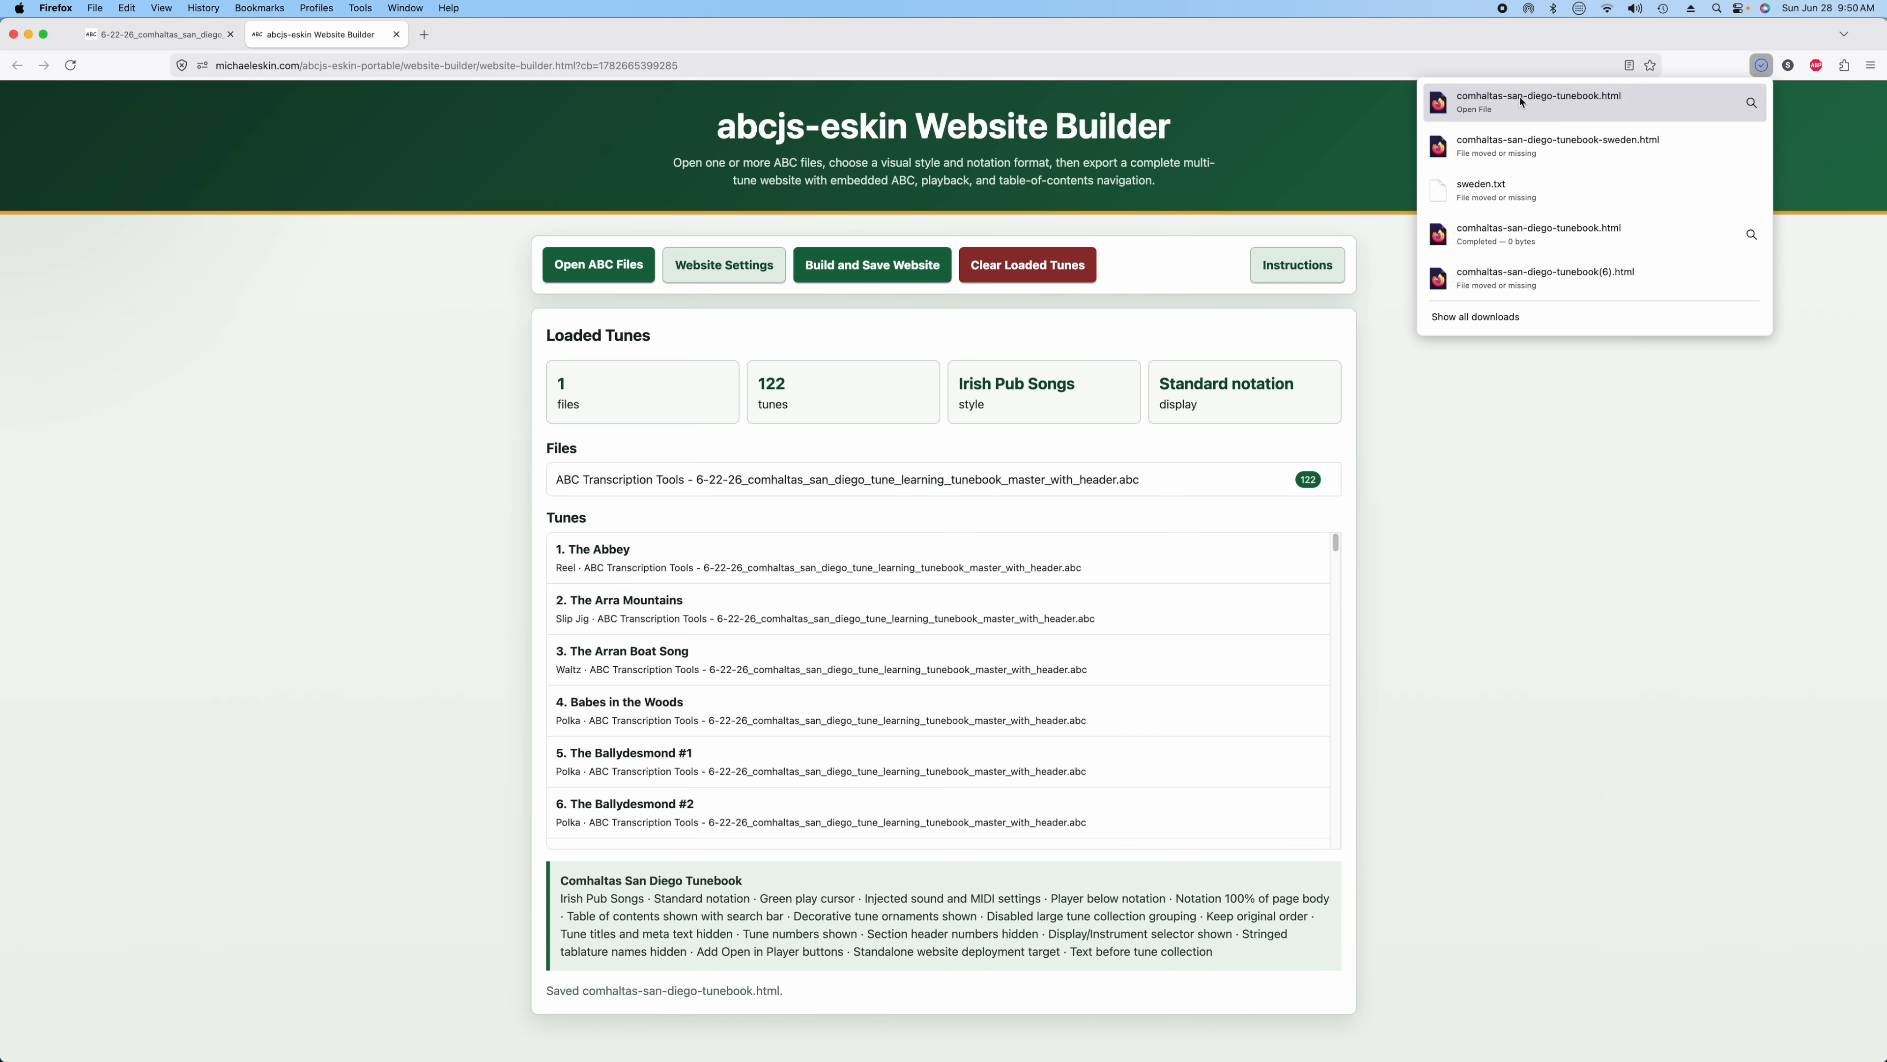
pyautogui.click(1508, 111)
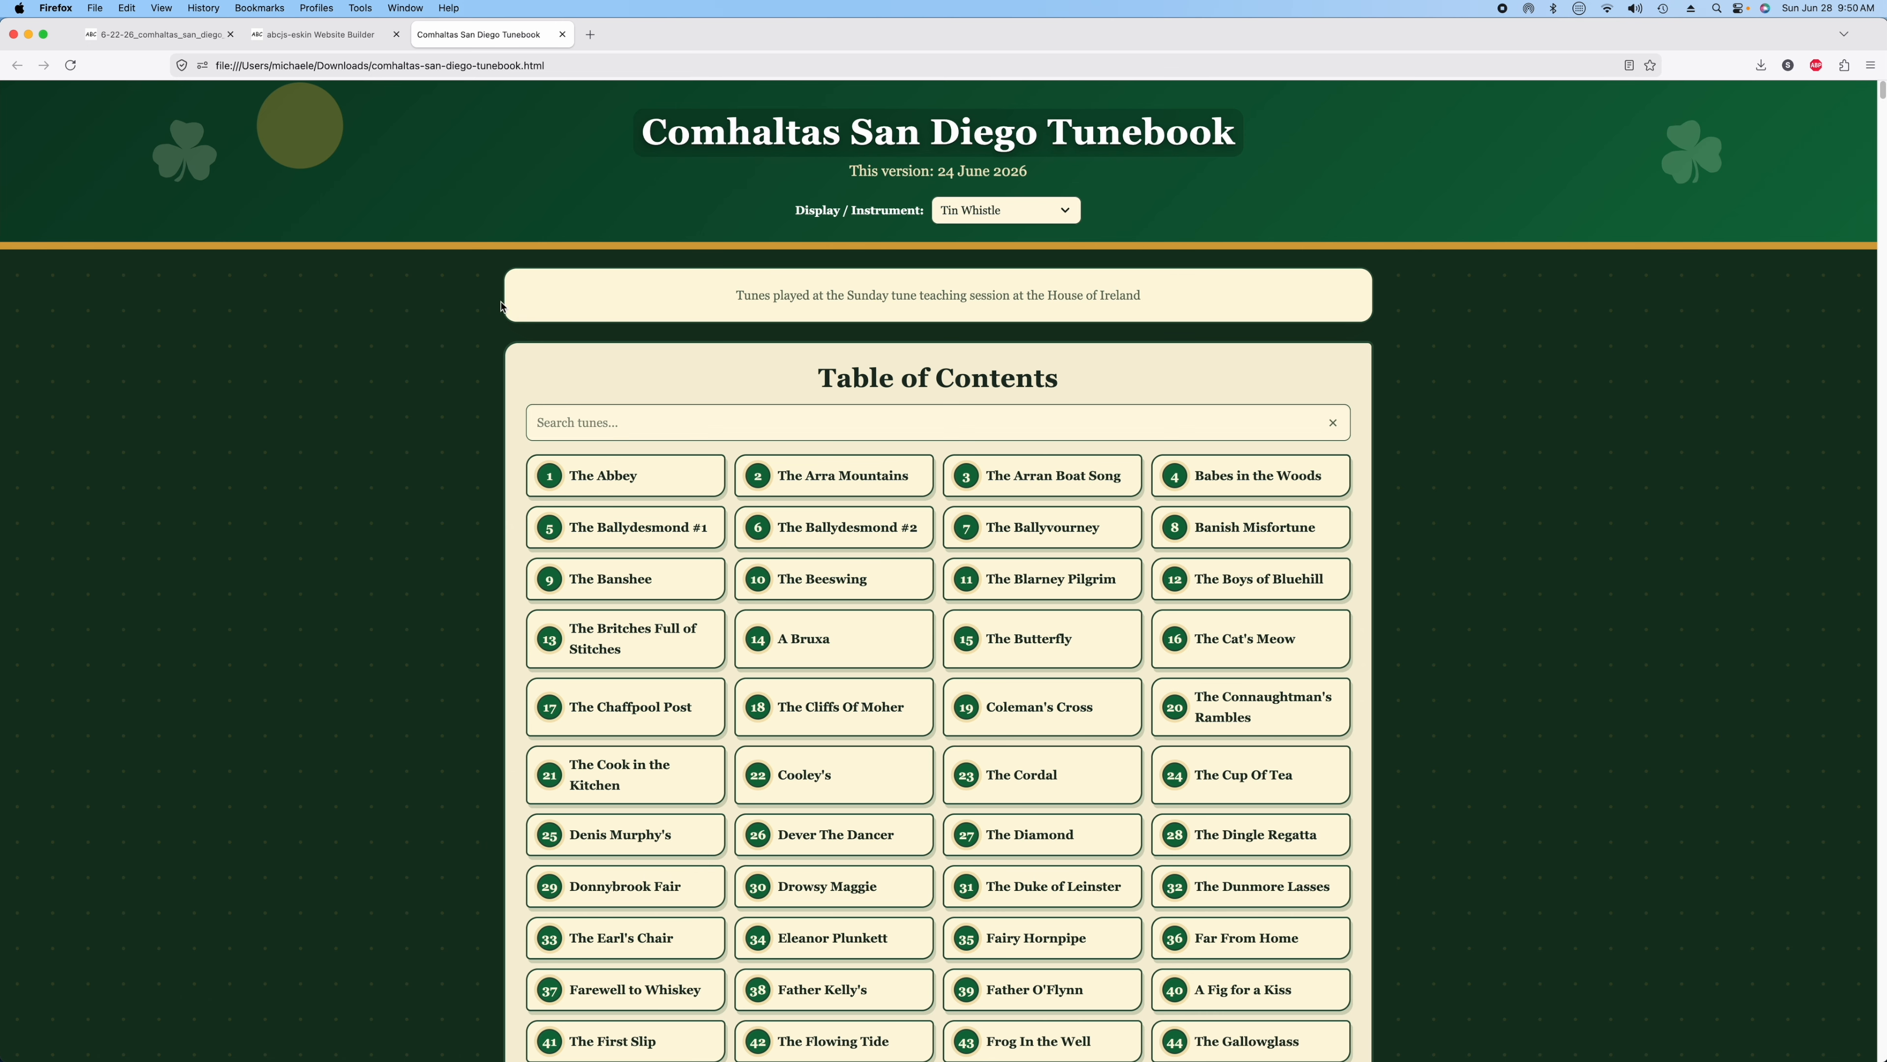
pyautogui.click(562, 35)
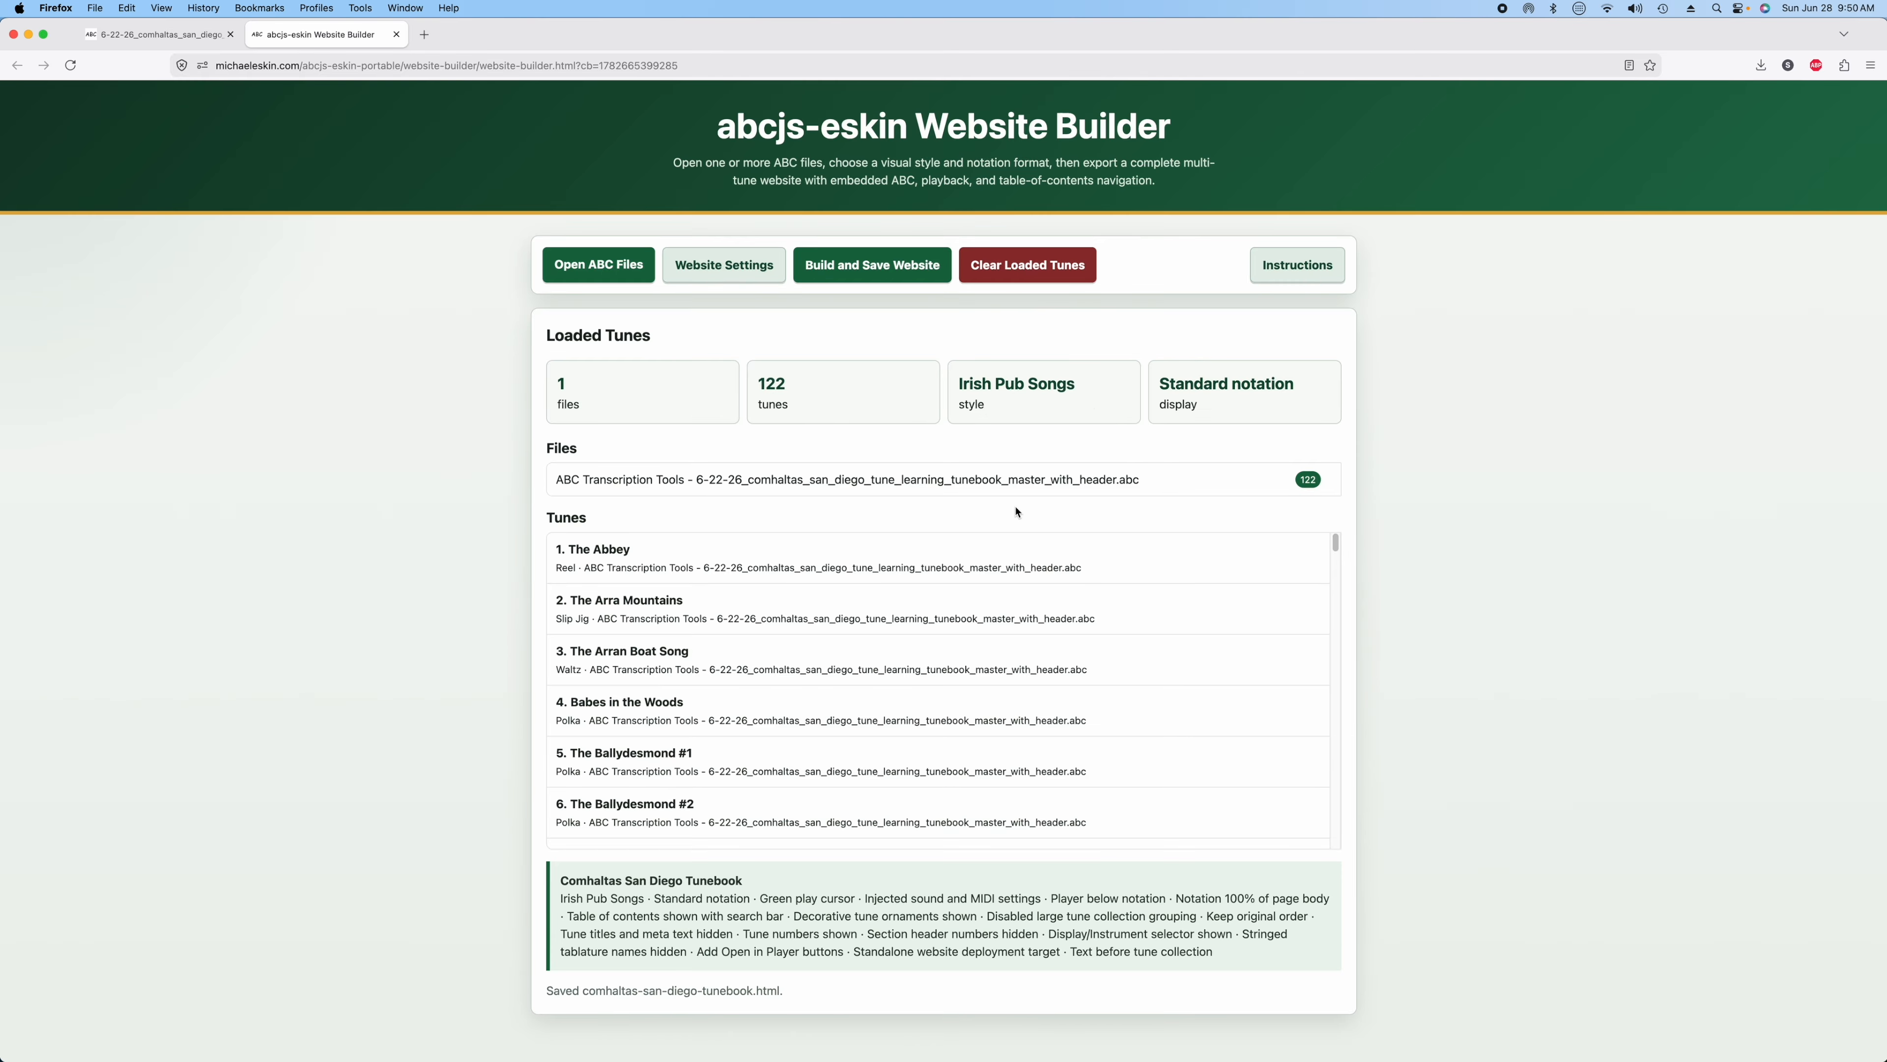
# Open the abcjs-eskin Website Theme Builder through its link in the Website Builder instructions.
pyautogui.click(1297, 275)
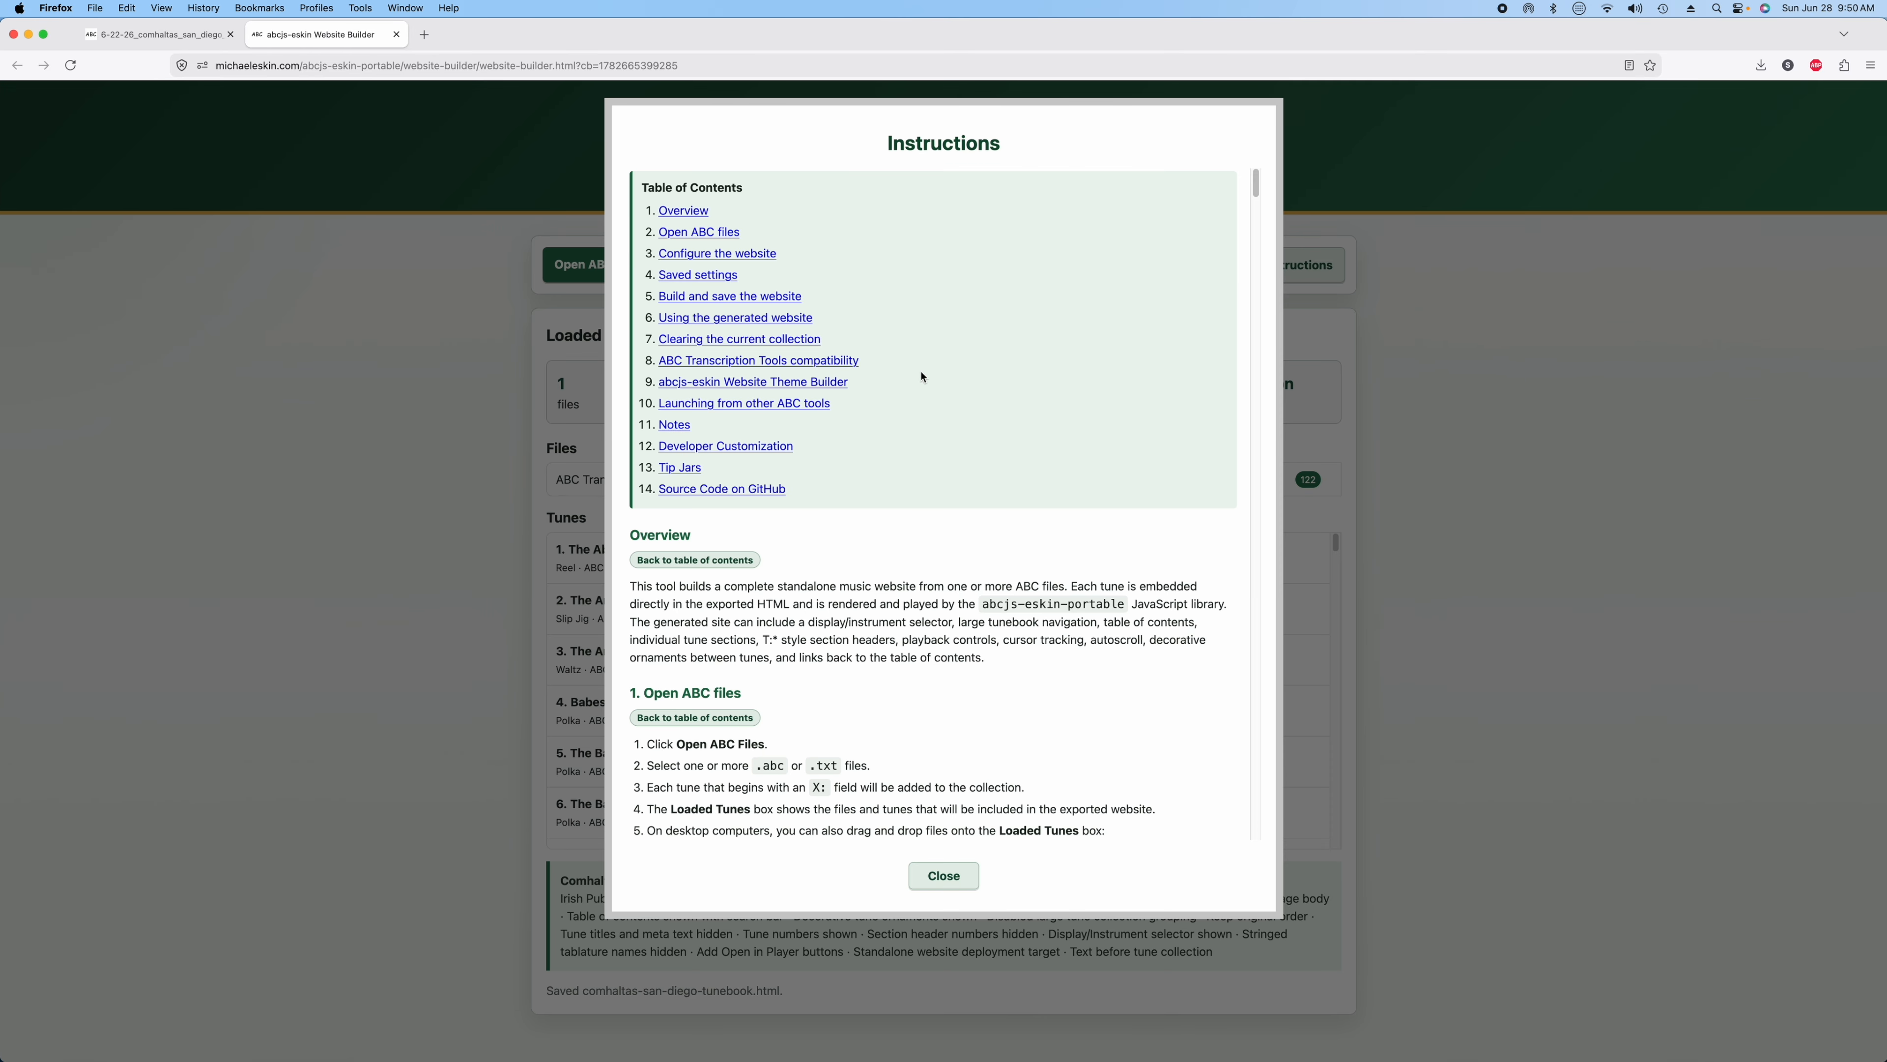
pyautogui.click(703, 386)
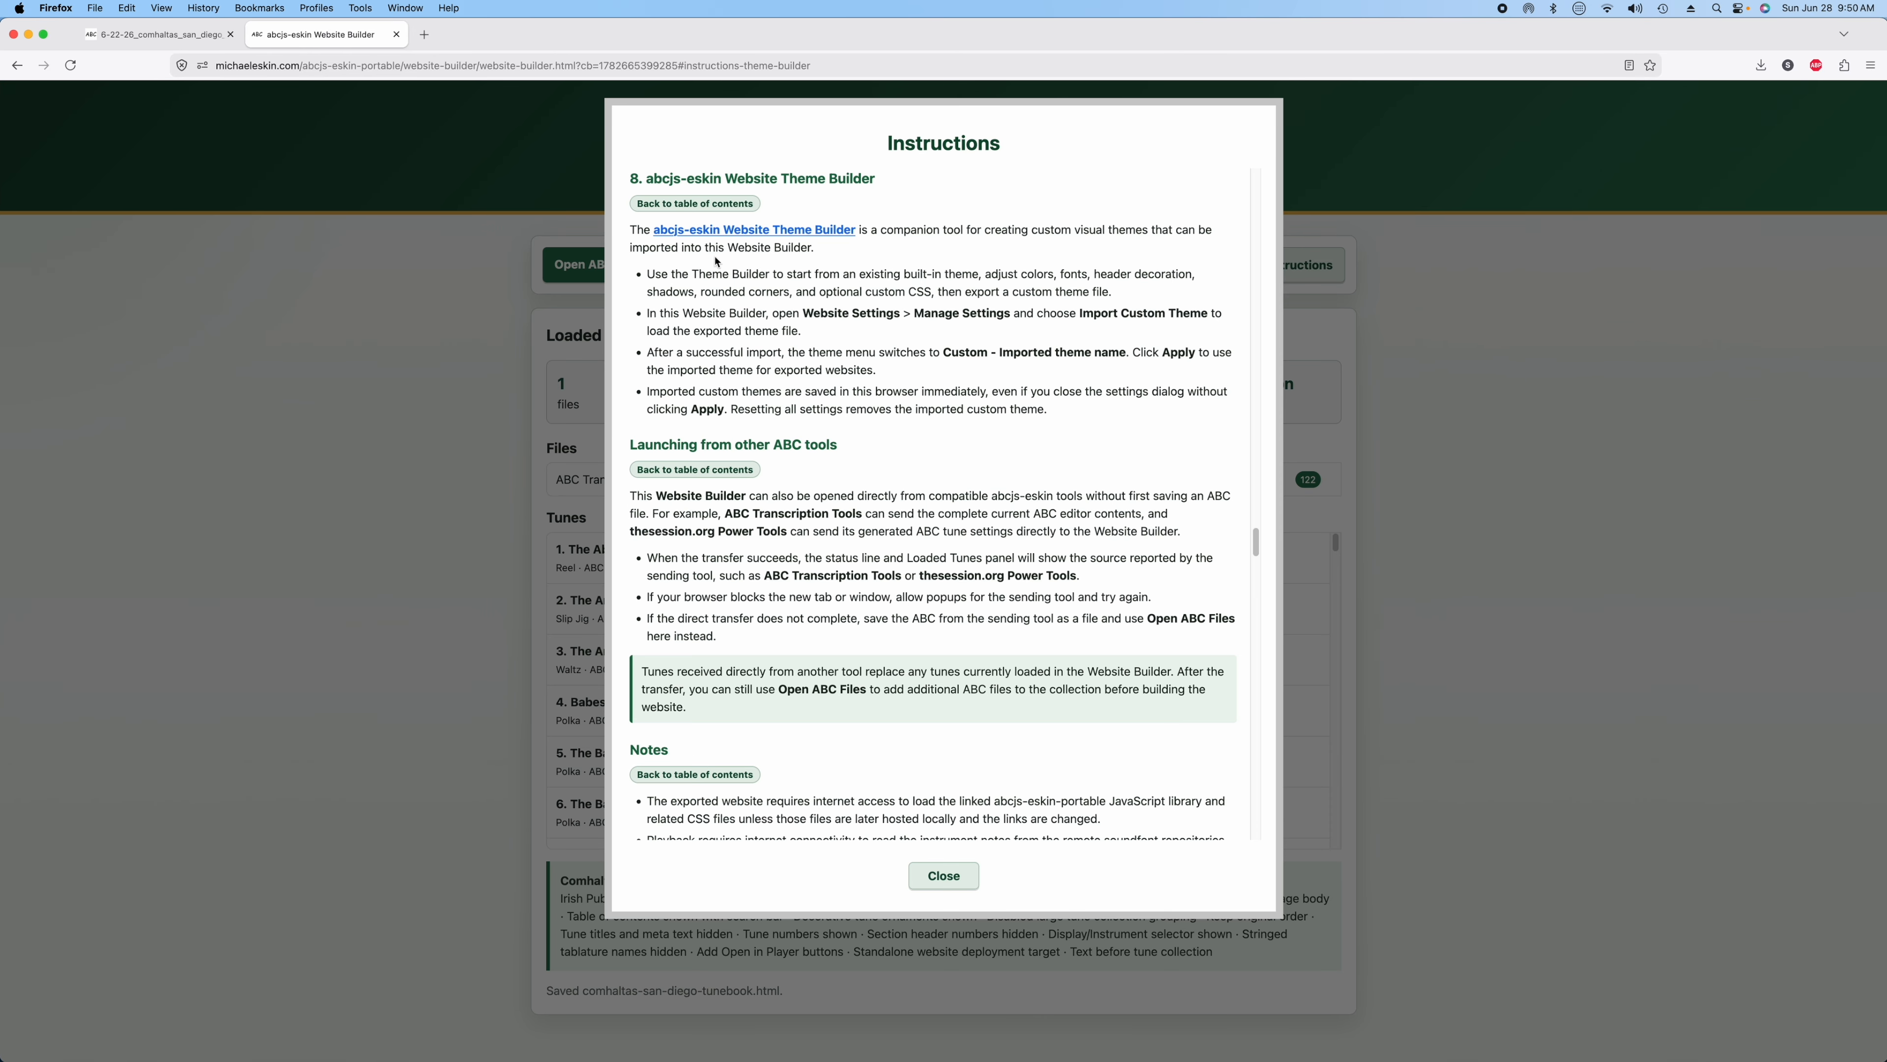
pyautogui.click(742, 236)
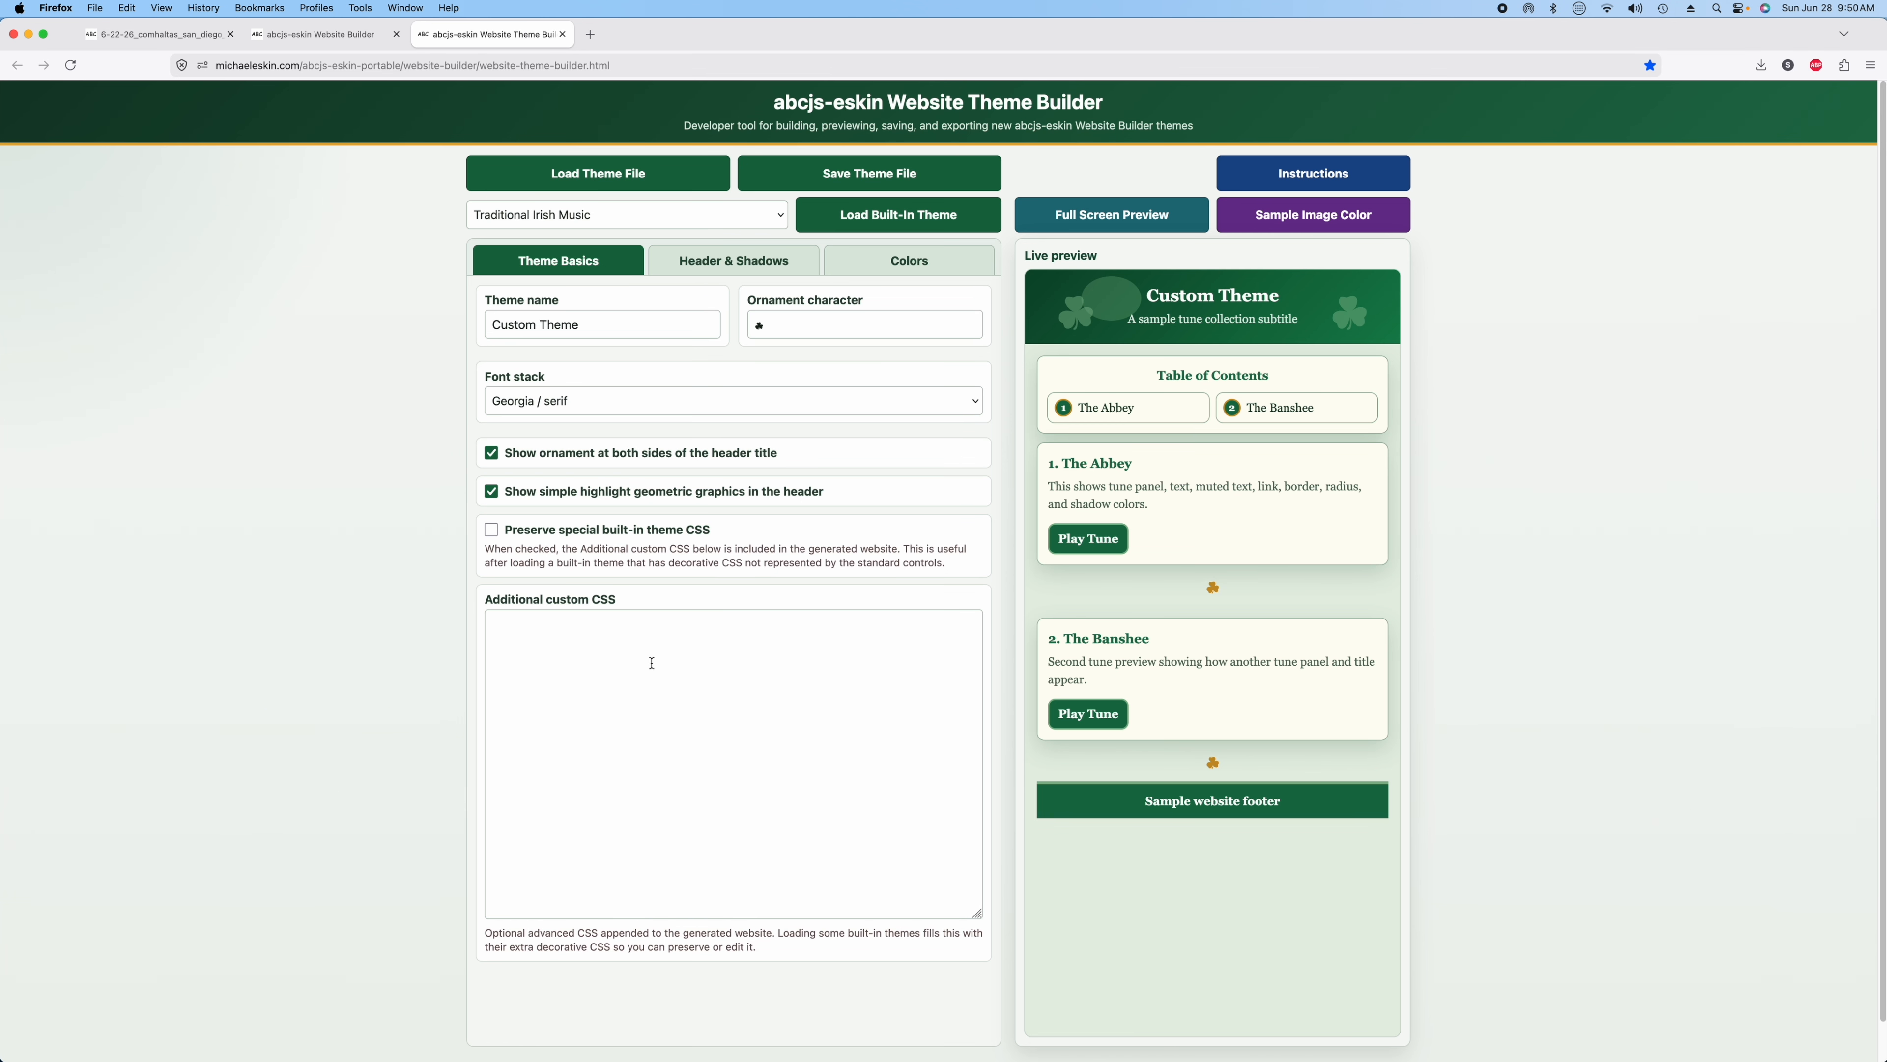
# Load the built-in Québécois theme as the starting point and check it in a full-screen preview.
pyautogui.click(676, 220)
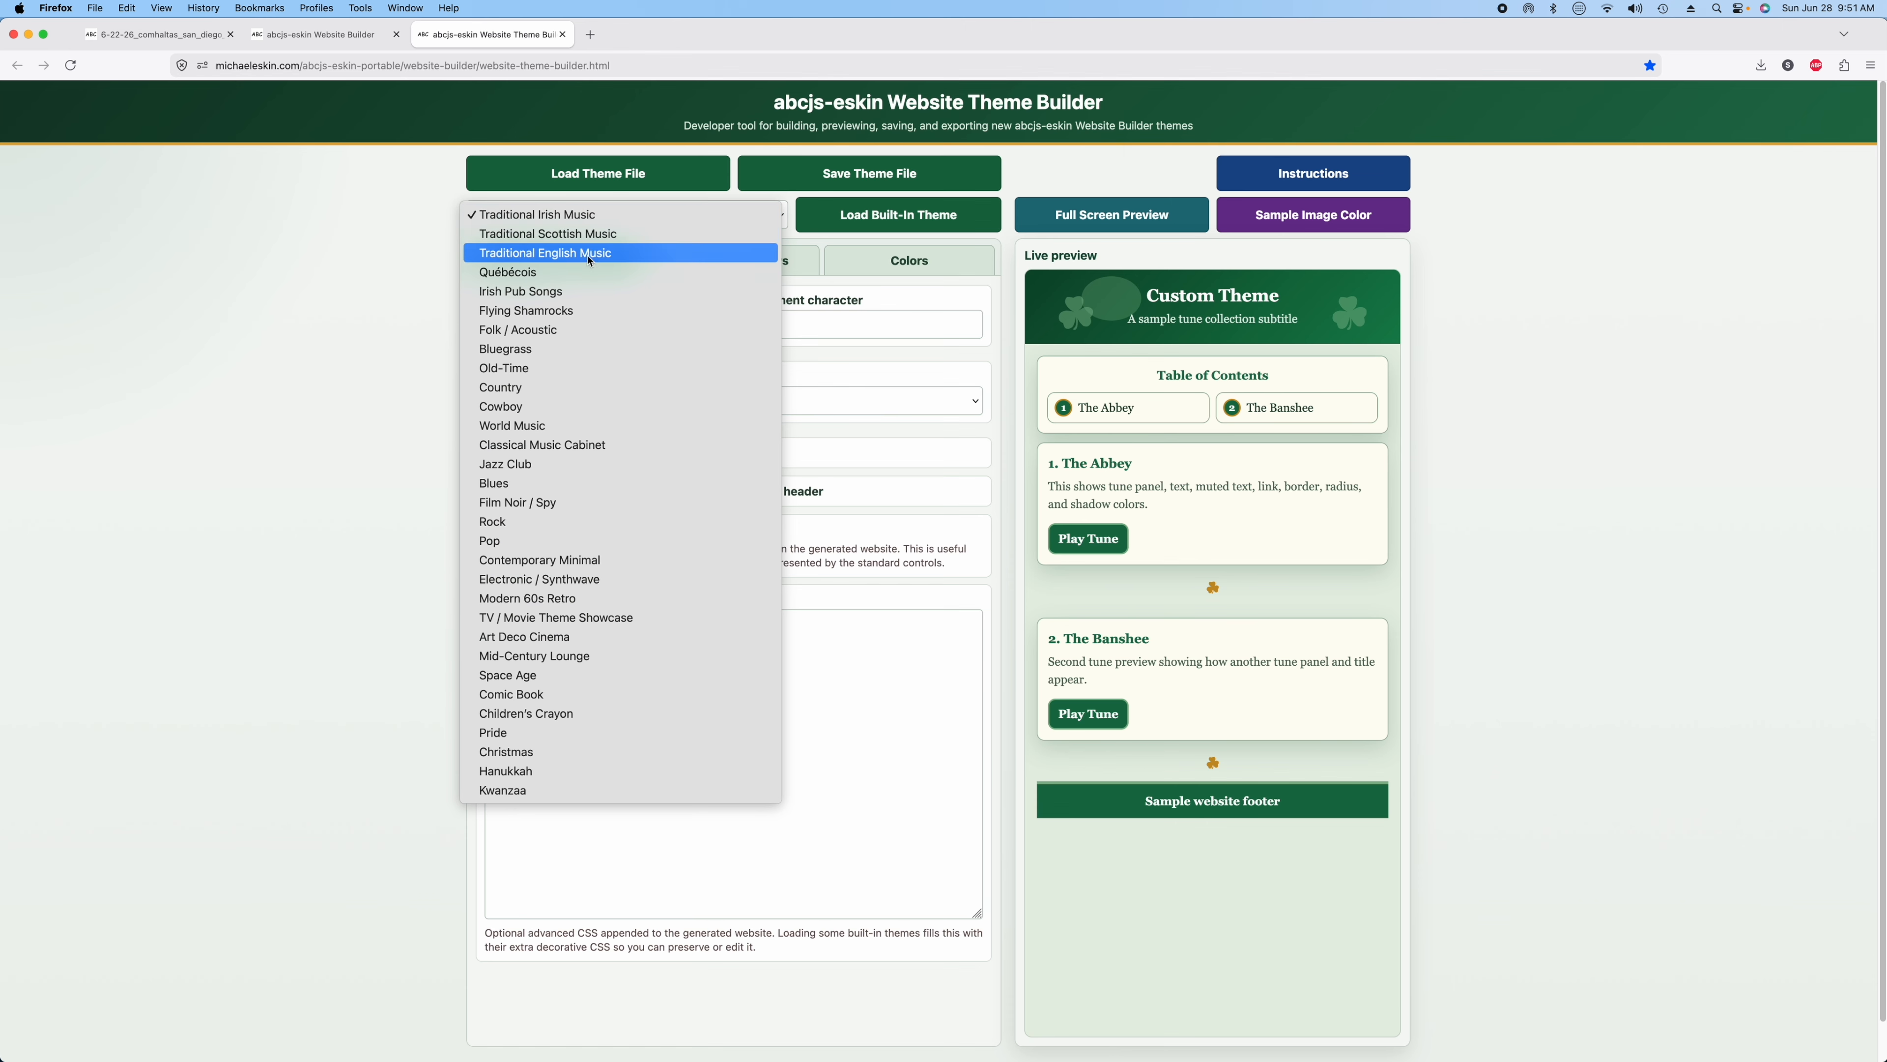
pyautogui.click(587, 273)
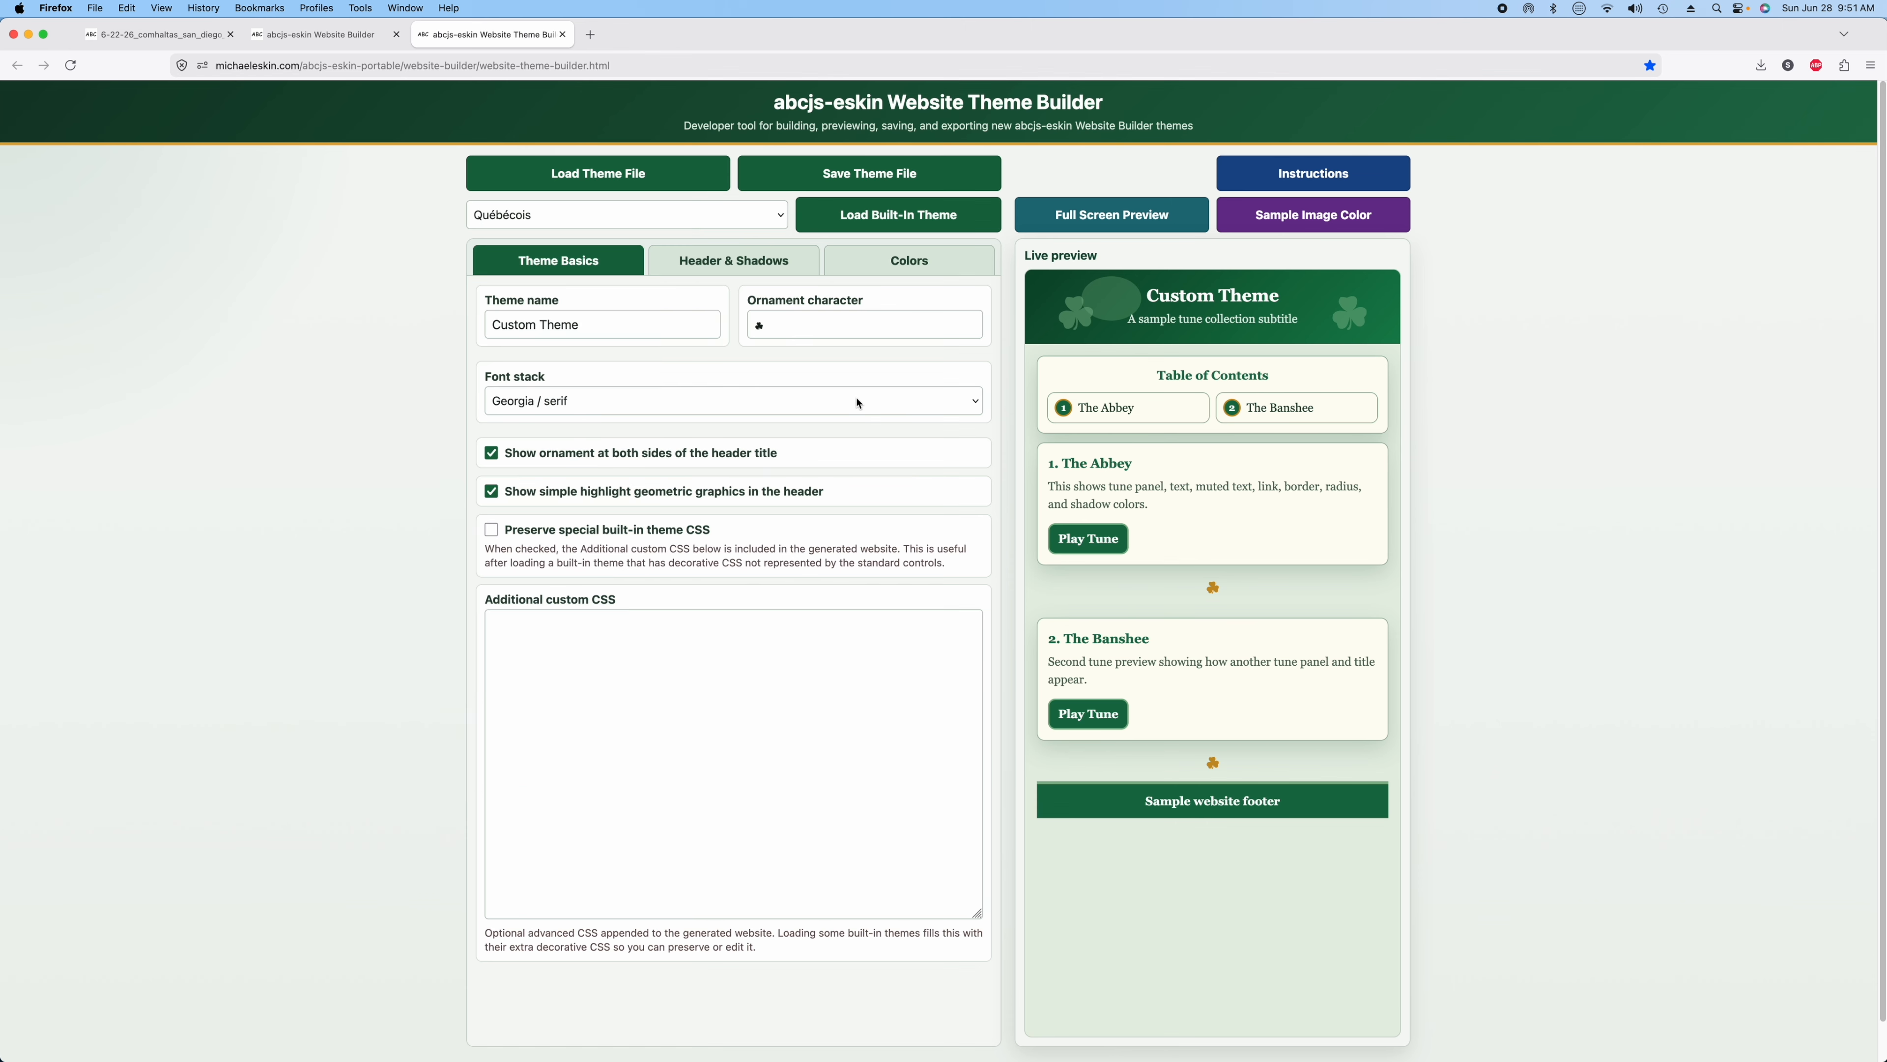
pyautogui.click(855, 215)
pyautogui.click(888, 330)
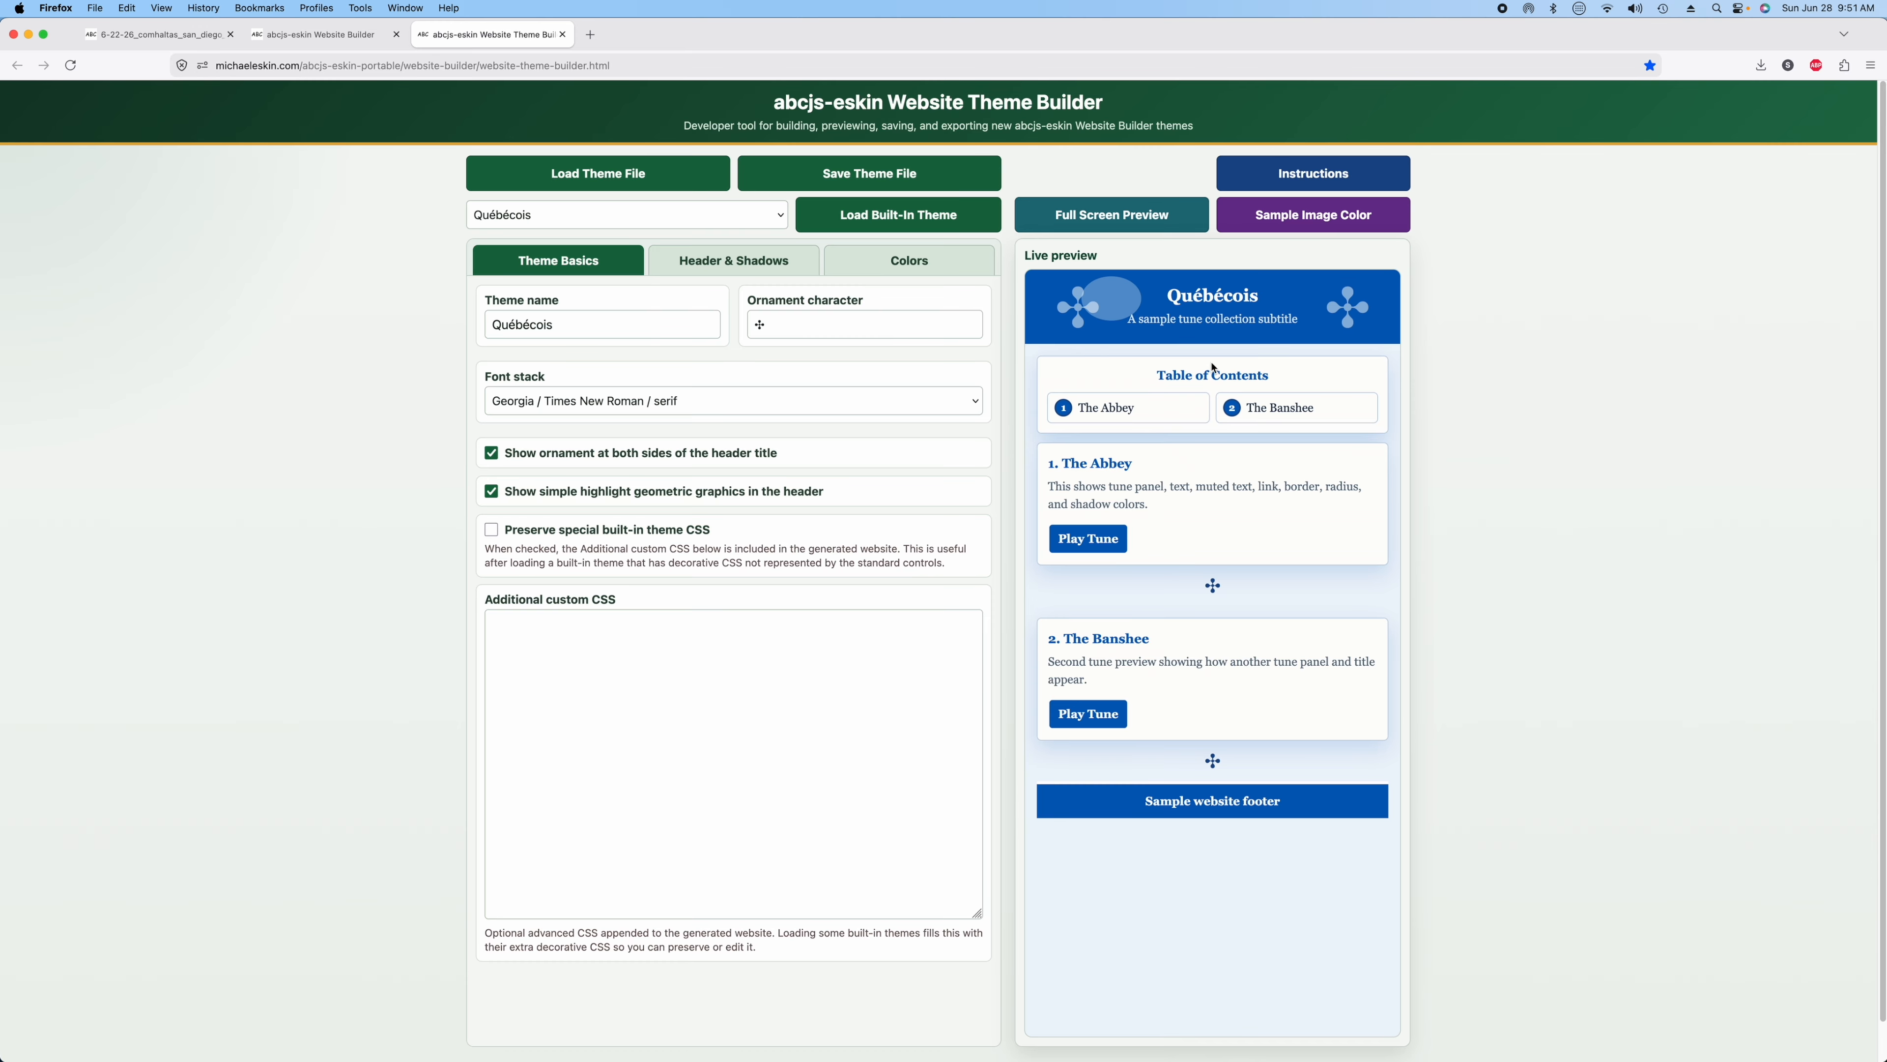
pyautogui.click(1101, 218)
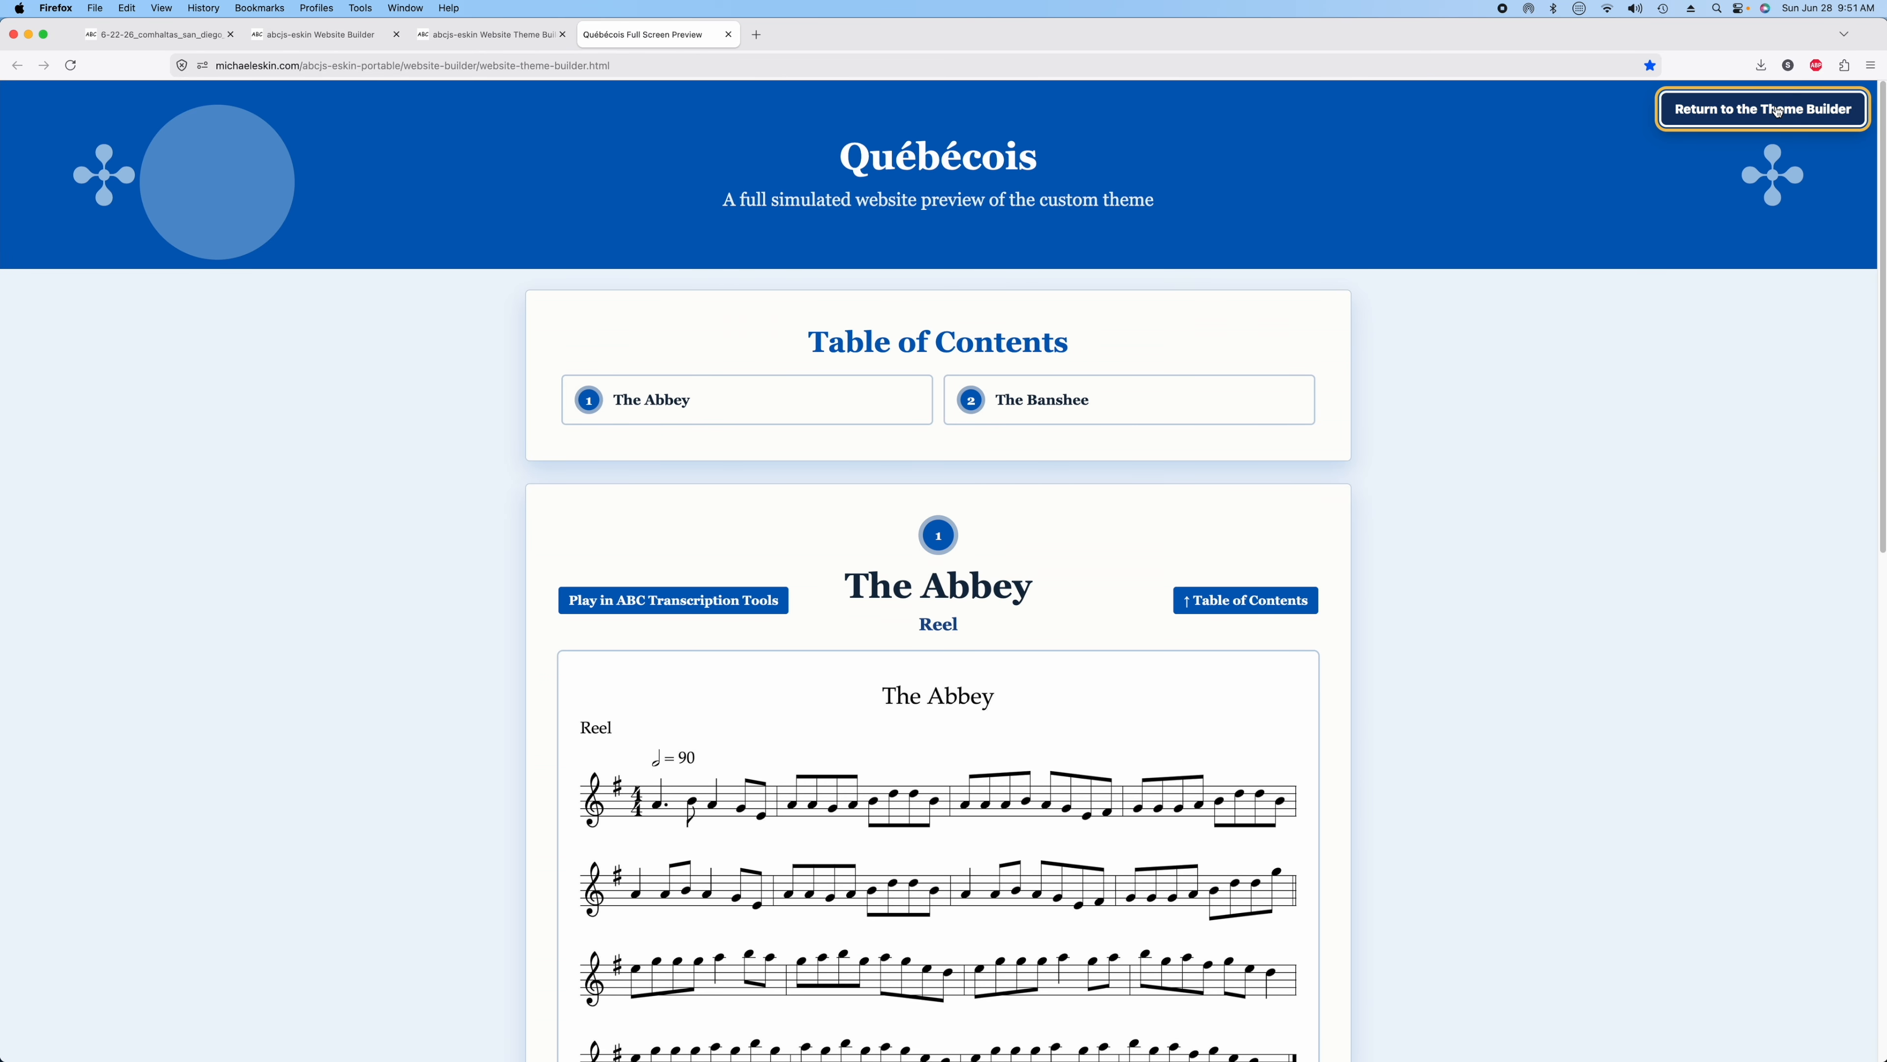
pyautogui.click(1763, 111)
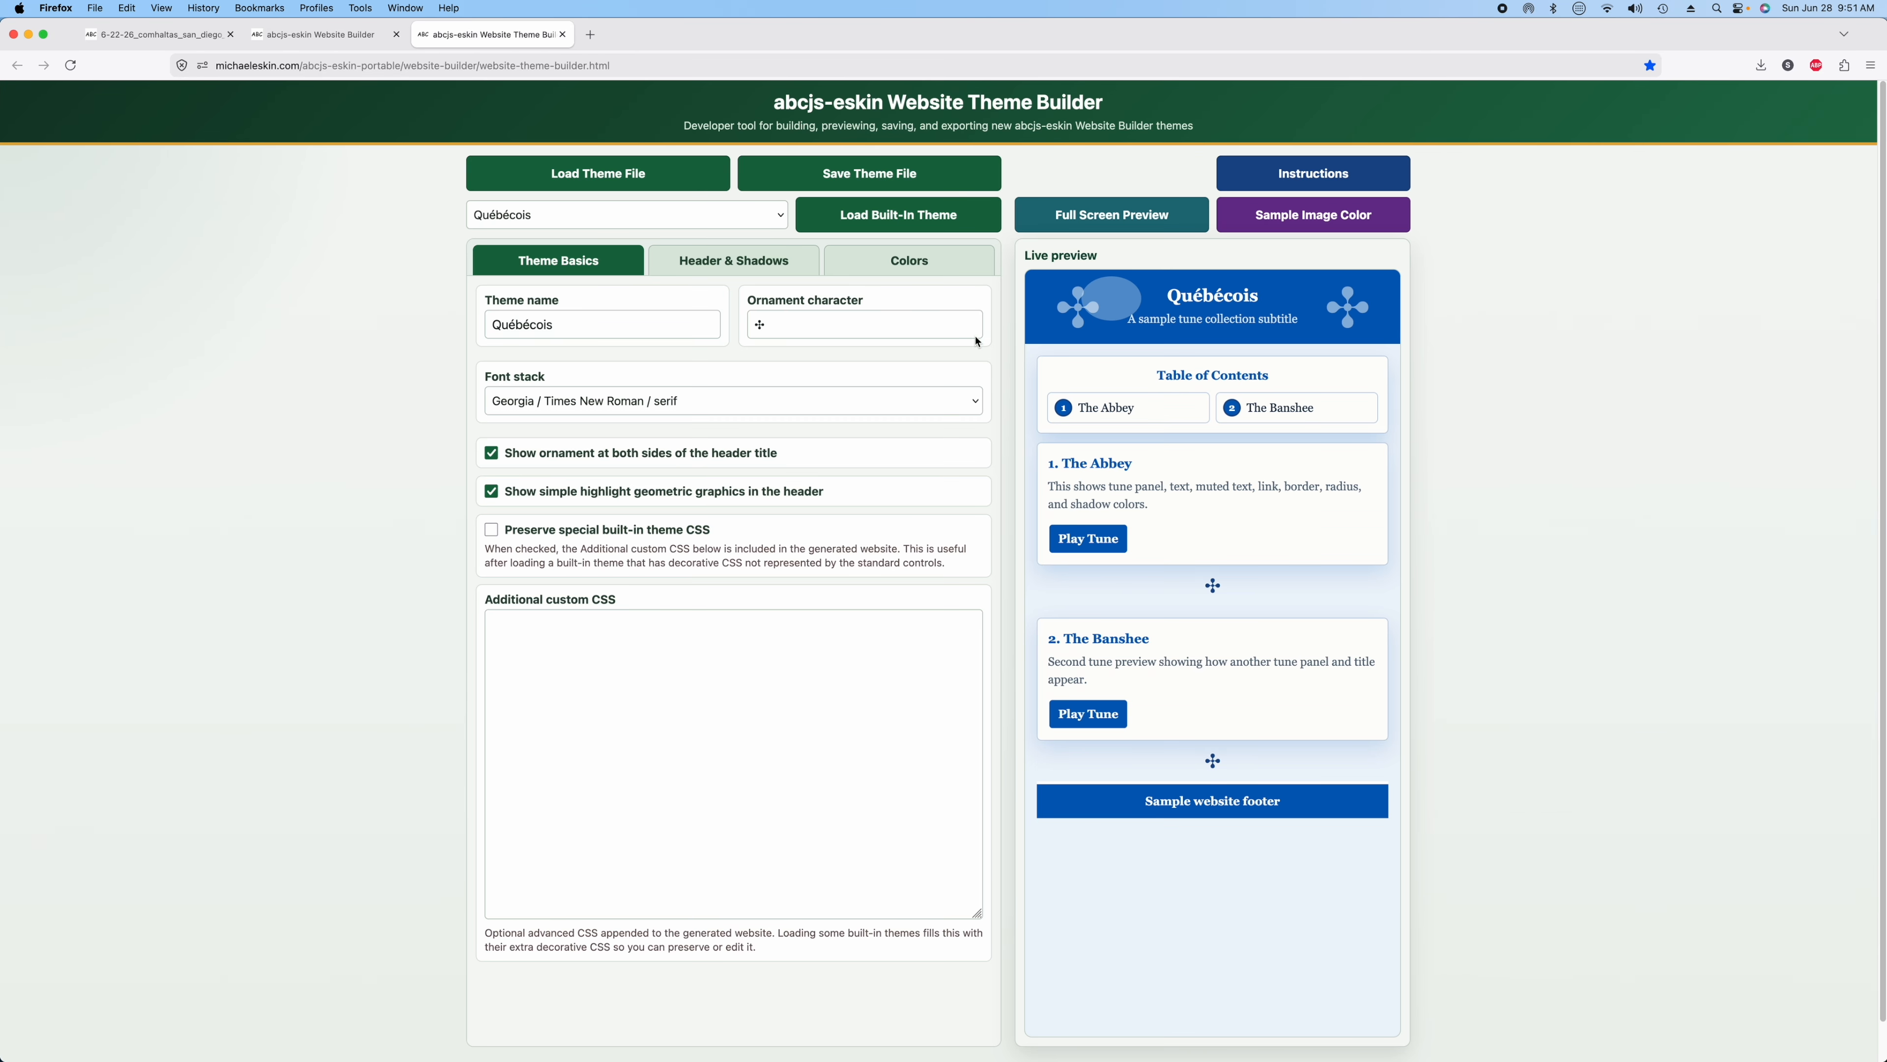
# Rename the theme to Sweden and replace its ornament character with the Swedish flag emoji.
pyautogui.doubleClick(577, 324)
pyautogui.write('Sweden')
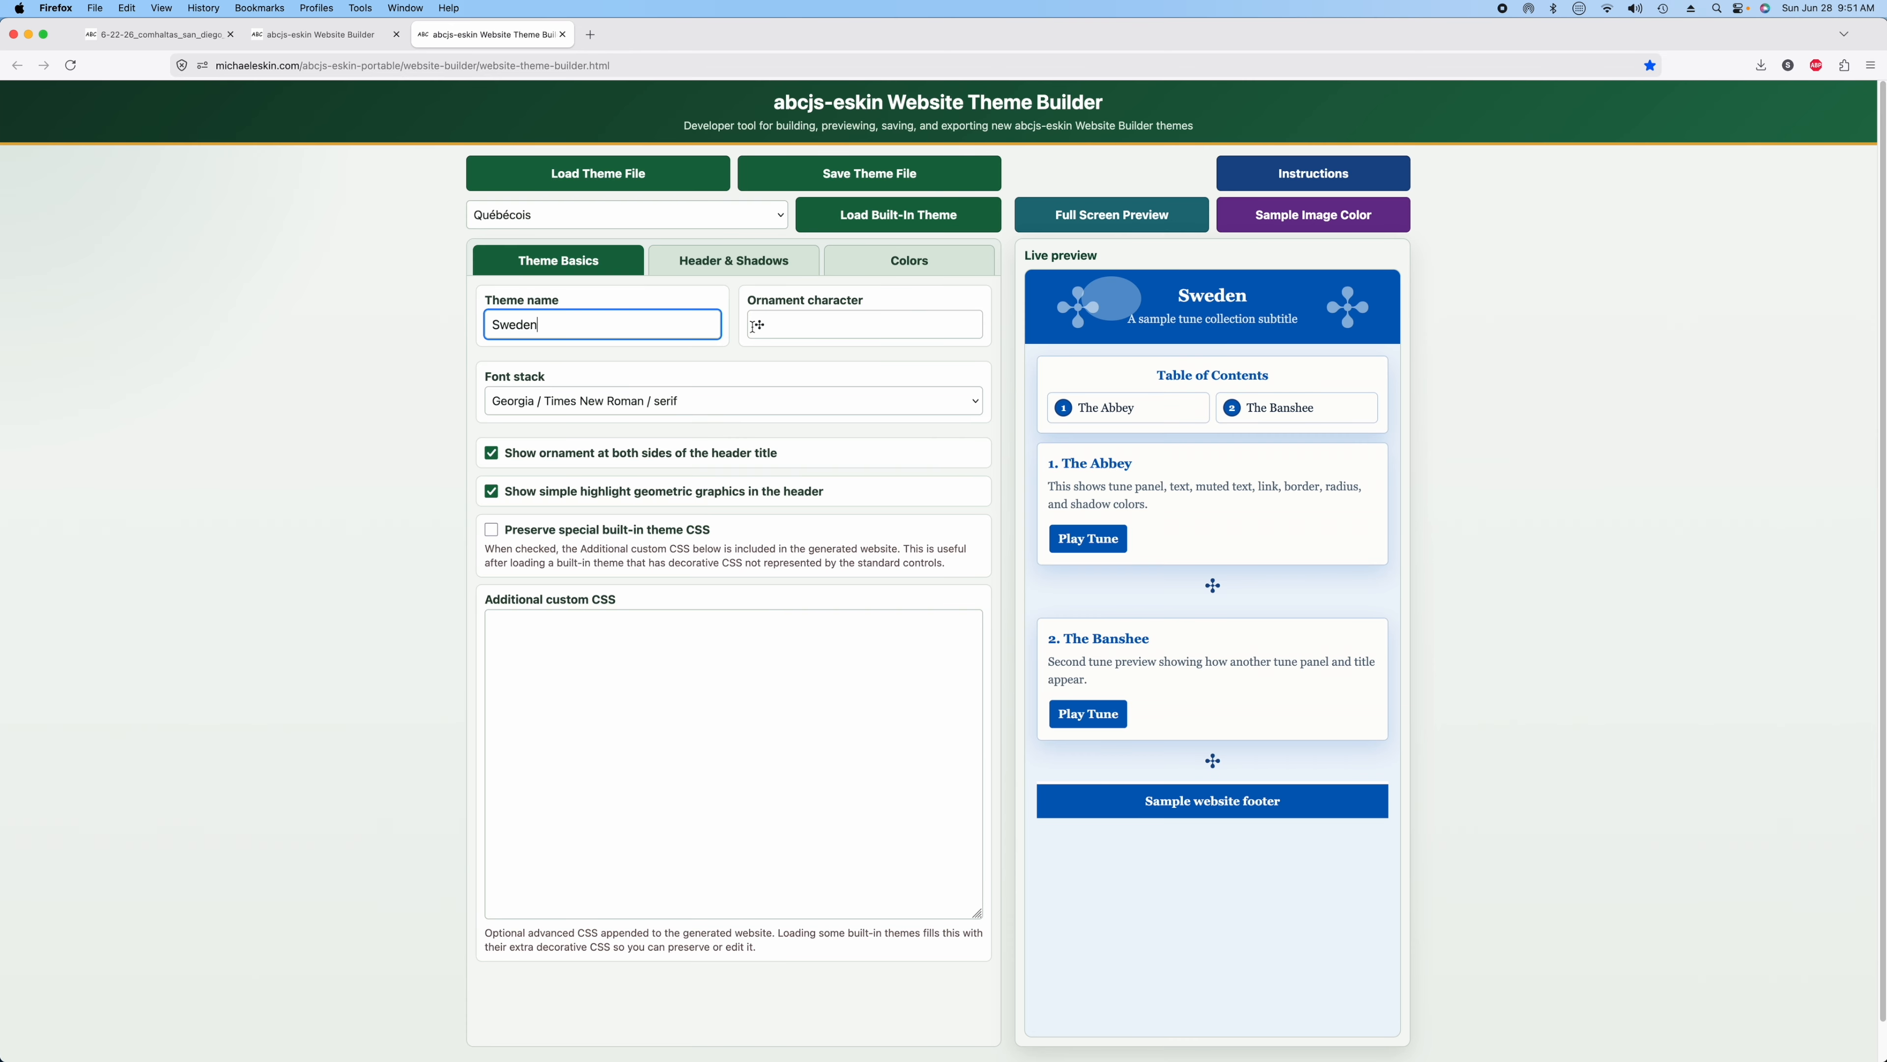
pyautogui.click(789, 321)
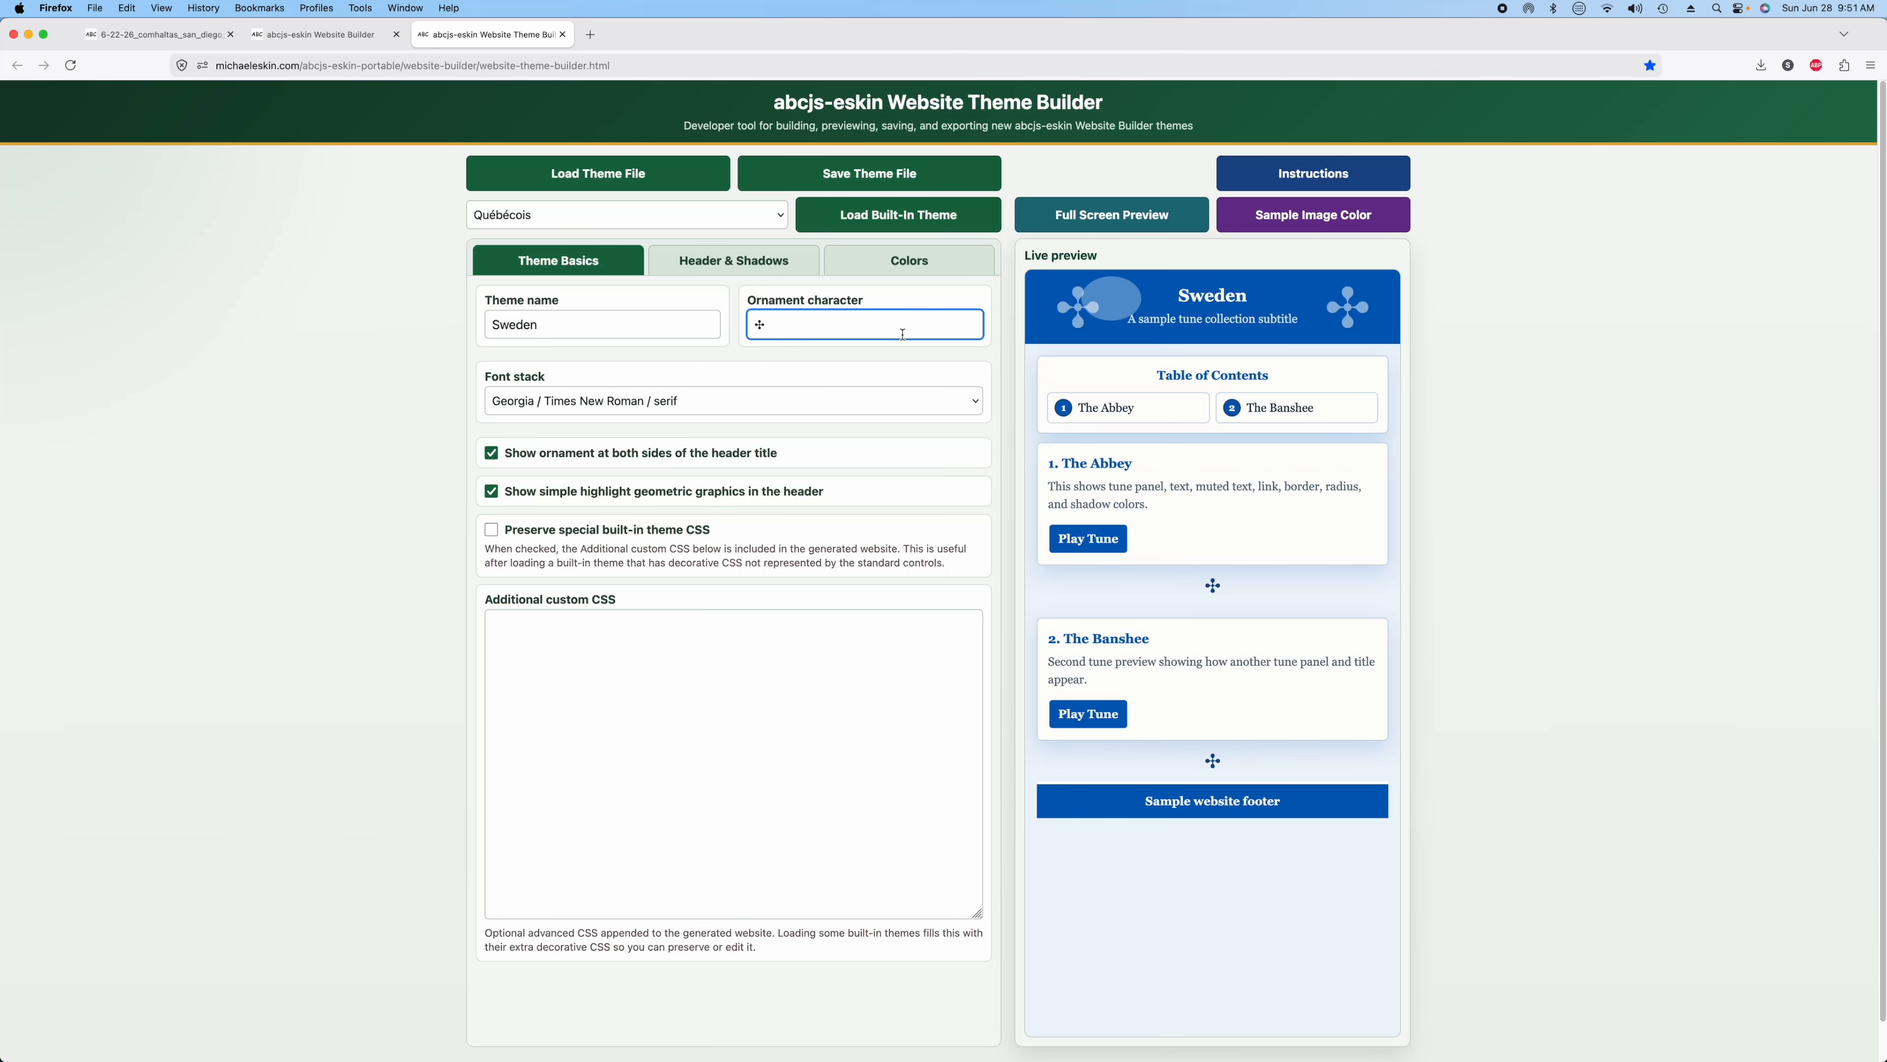
pyautogui.press('BackSpace')
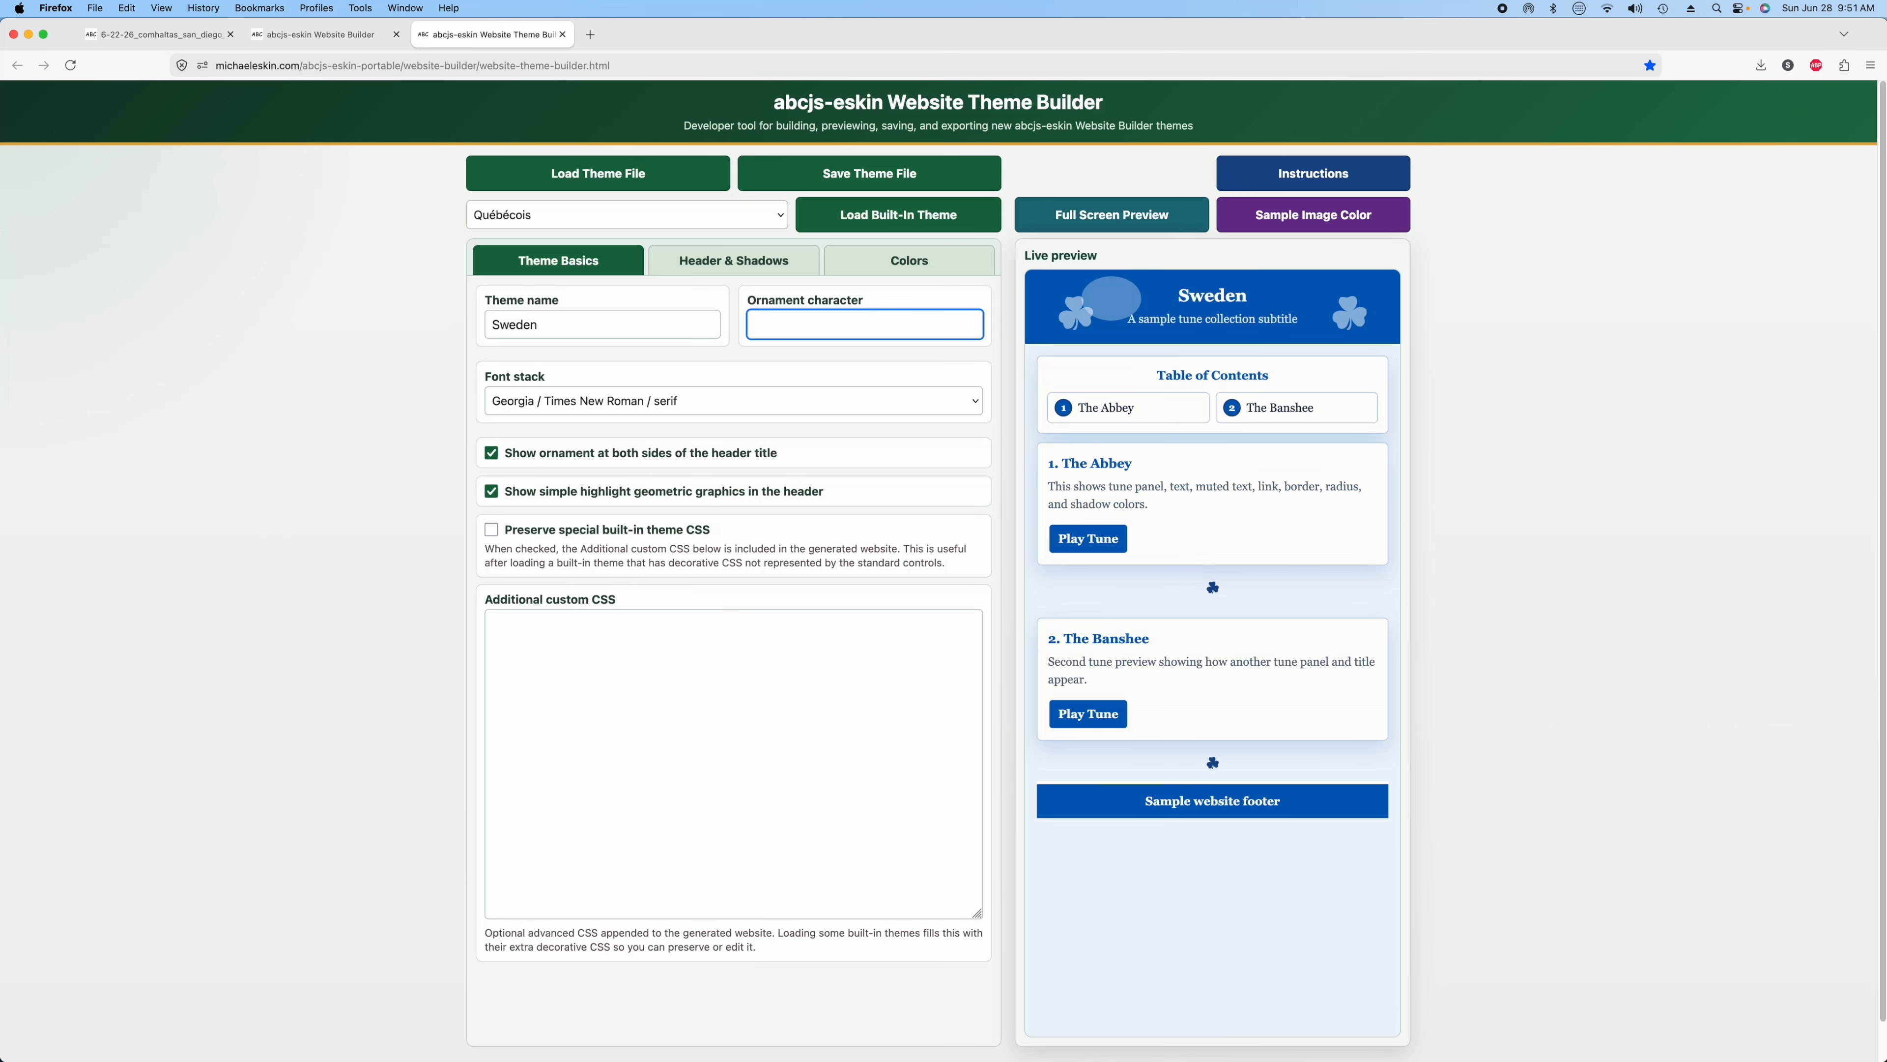
pyautogui.press('ctrl+super+space')
pyautogui.write('sweden')
pyautogui.click(664, 394)
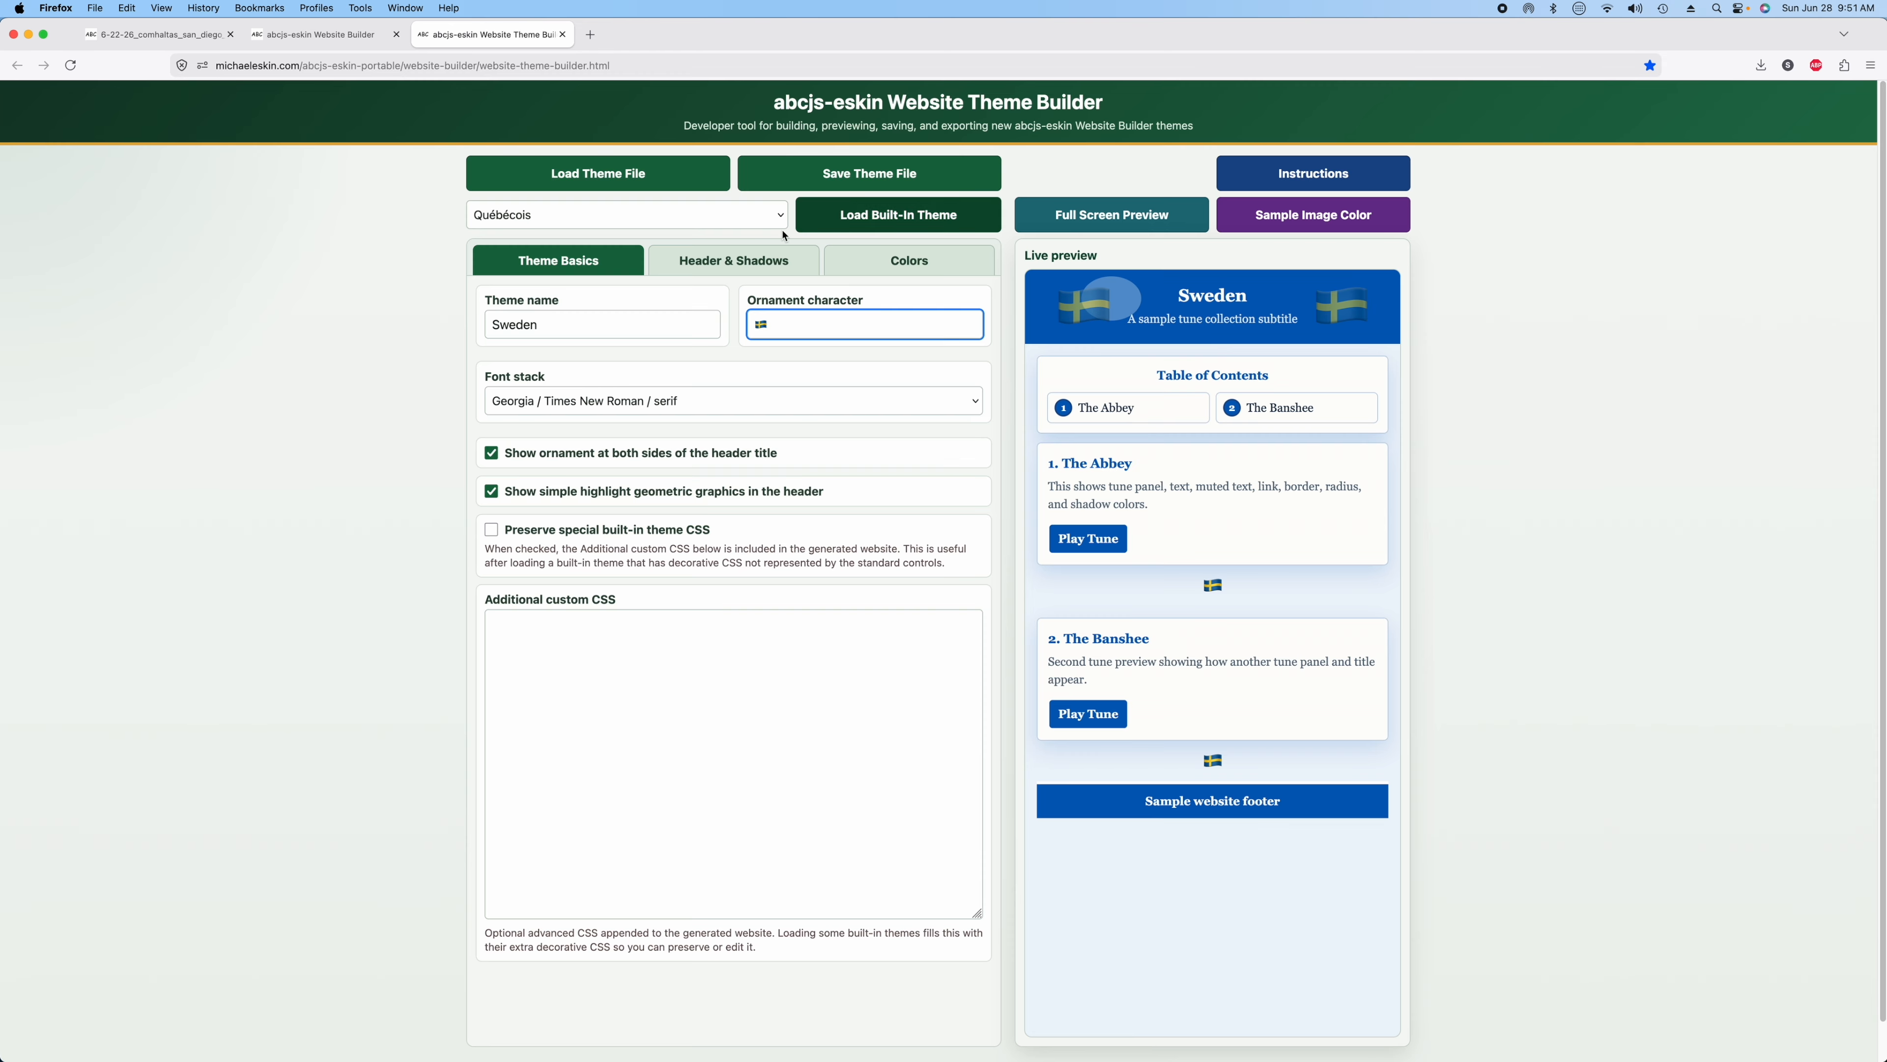
# Show the header and shadow options and load the Swedish flag image from the Themes folder into the image color sampler.
pyautogui.click(730, 266)
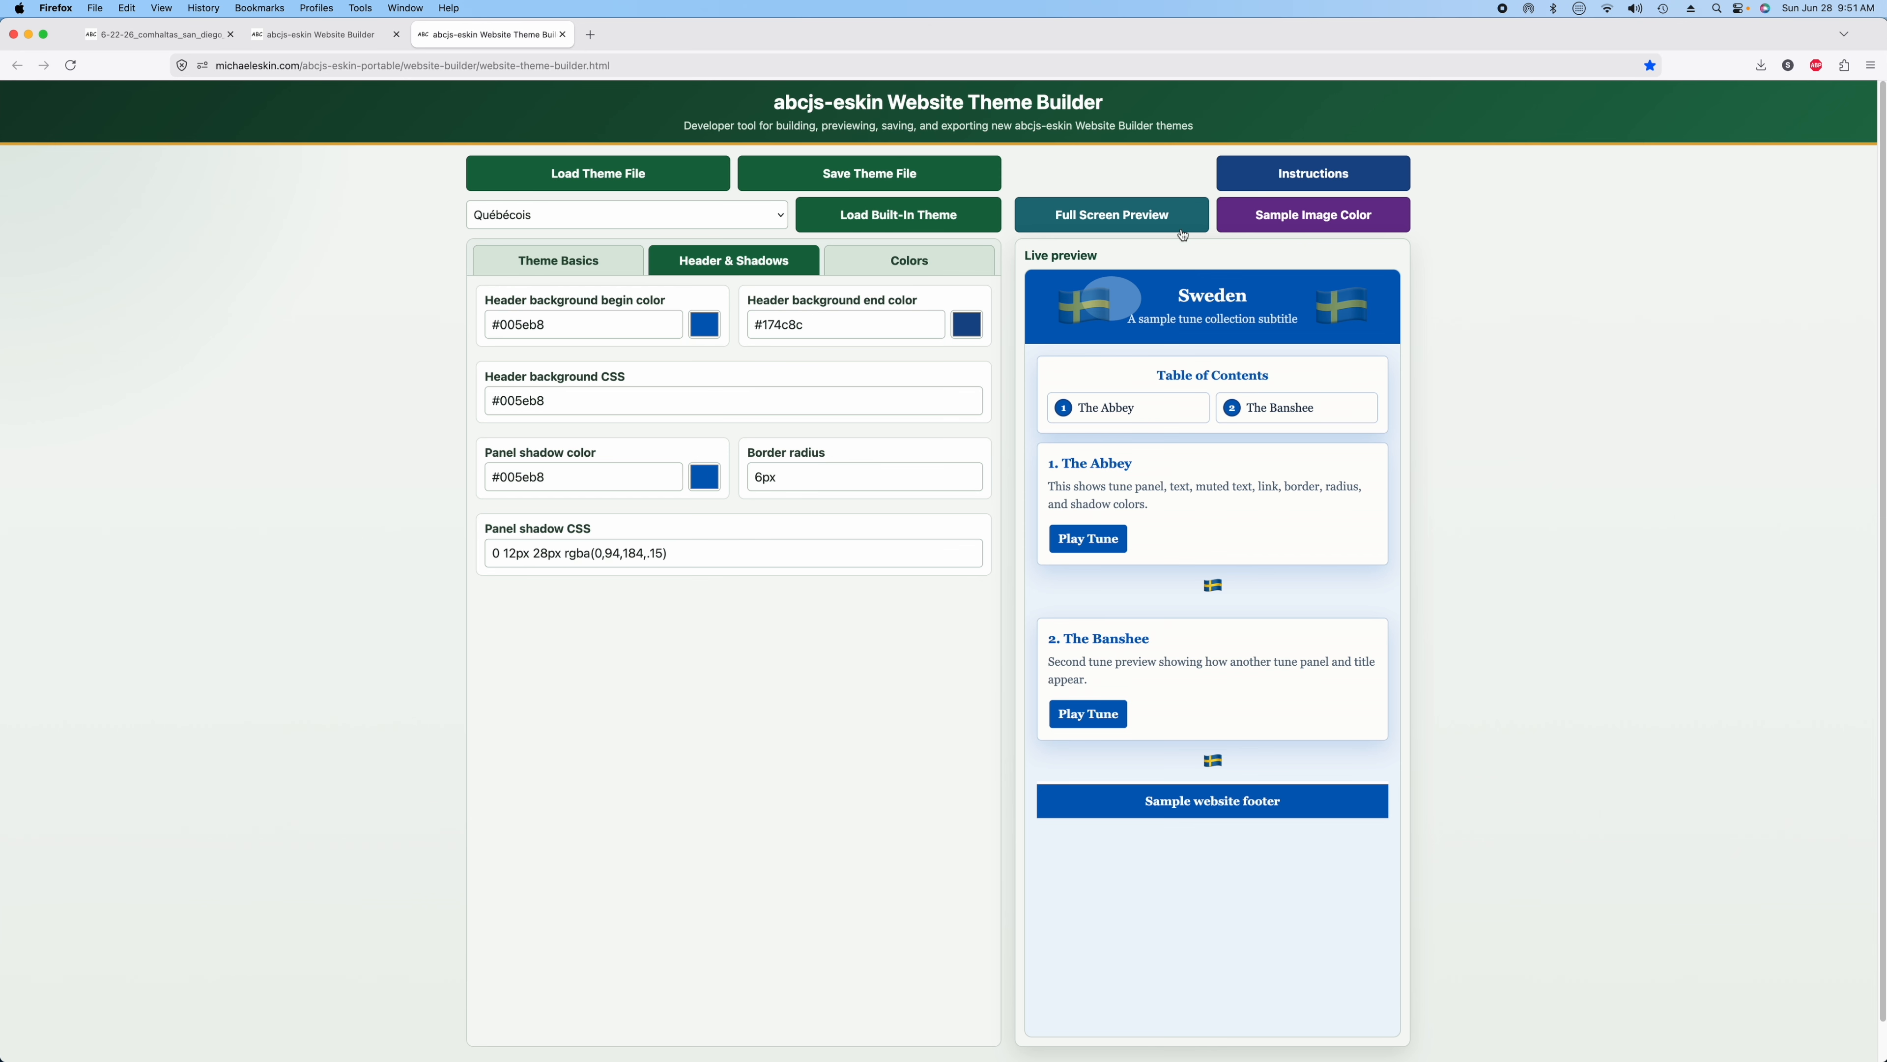
pyautogui.click(1314, 216)
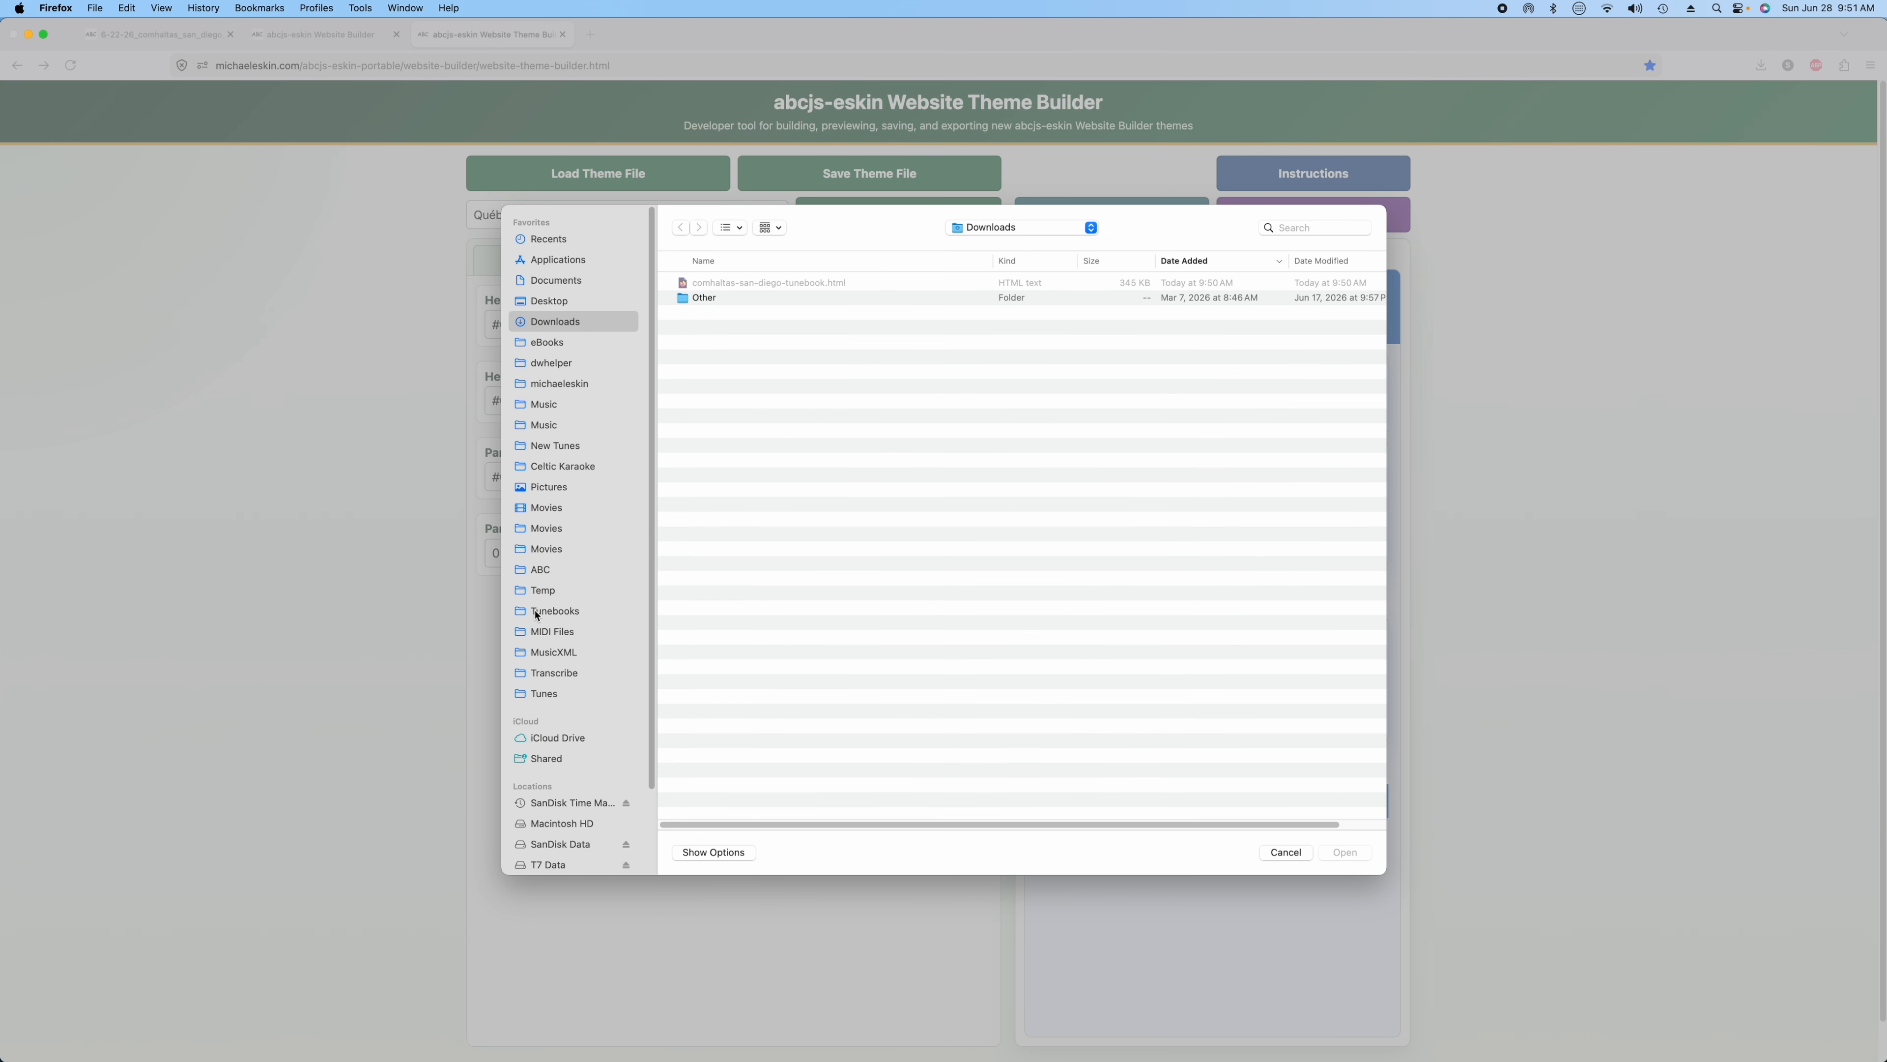
pyautogui.click(550, 573)
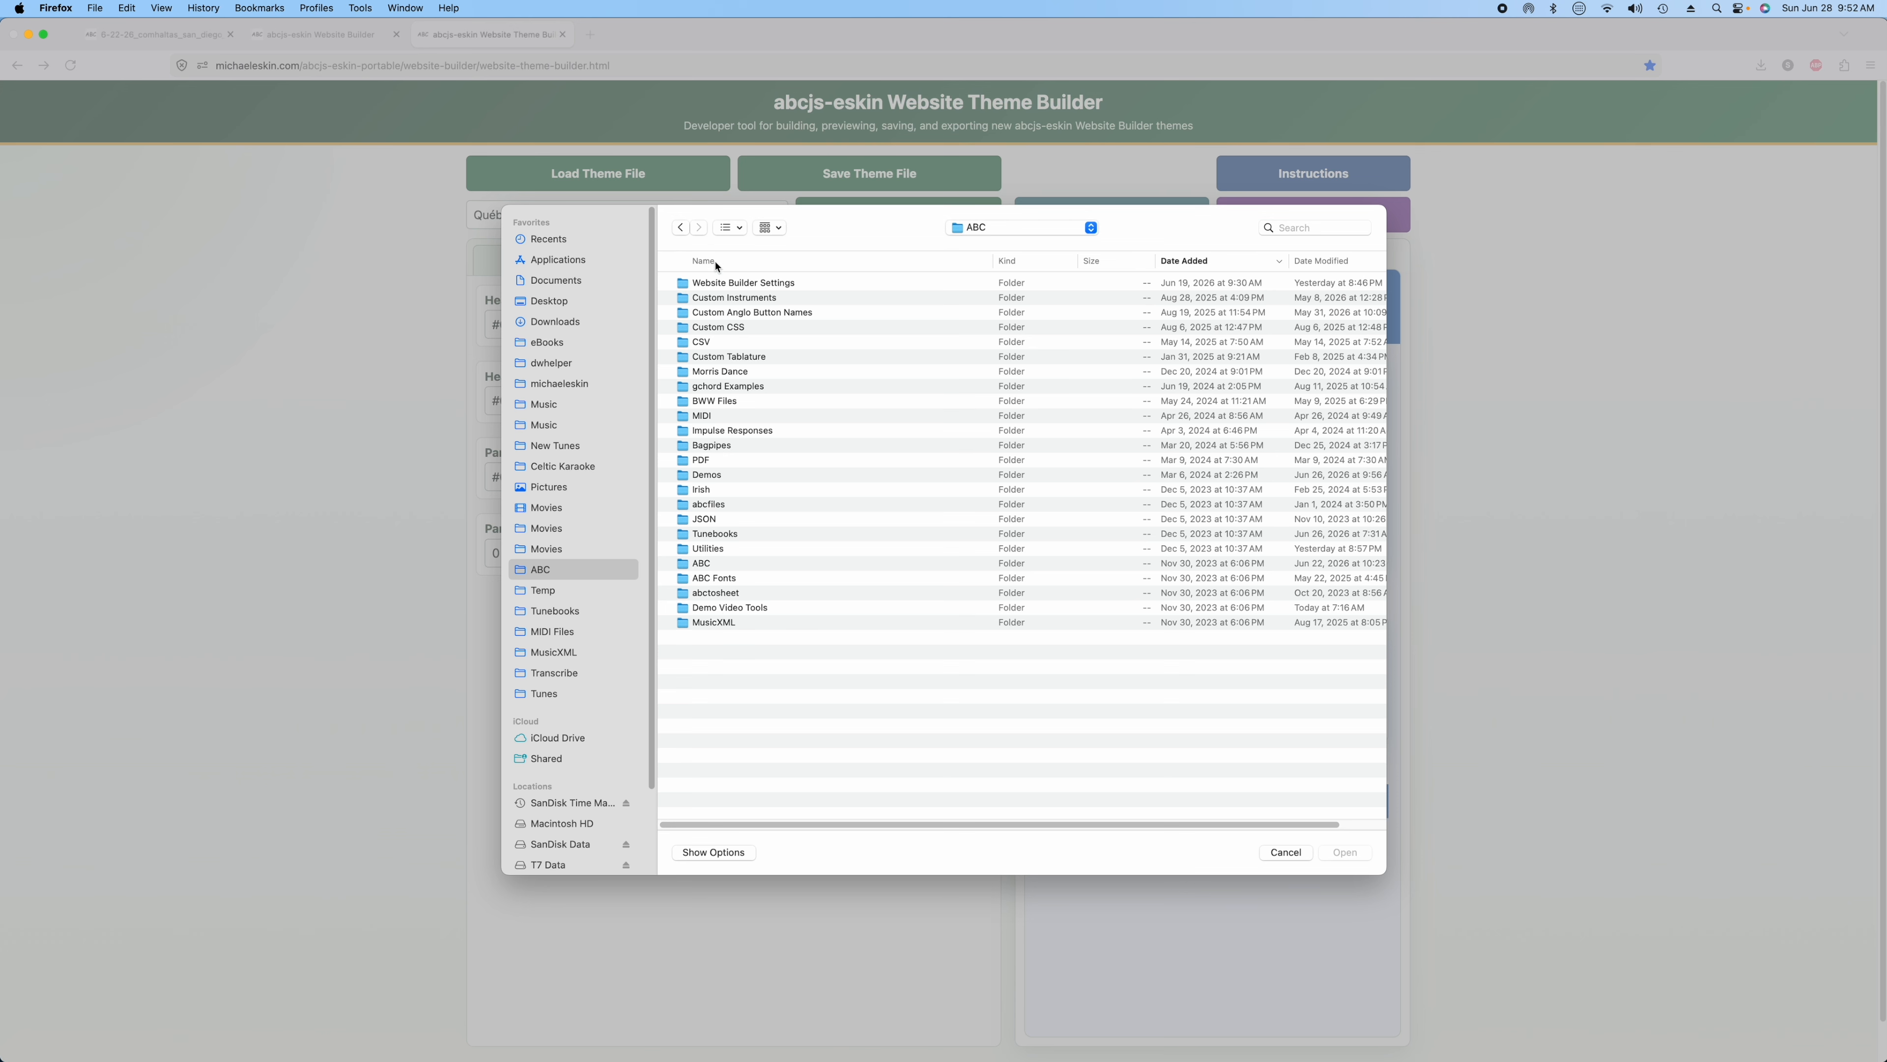
pyautogui.doubleClick(719, 283)
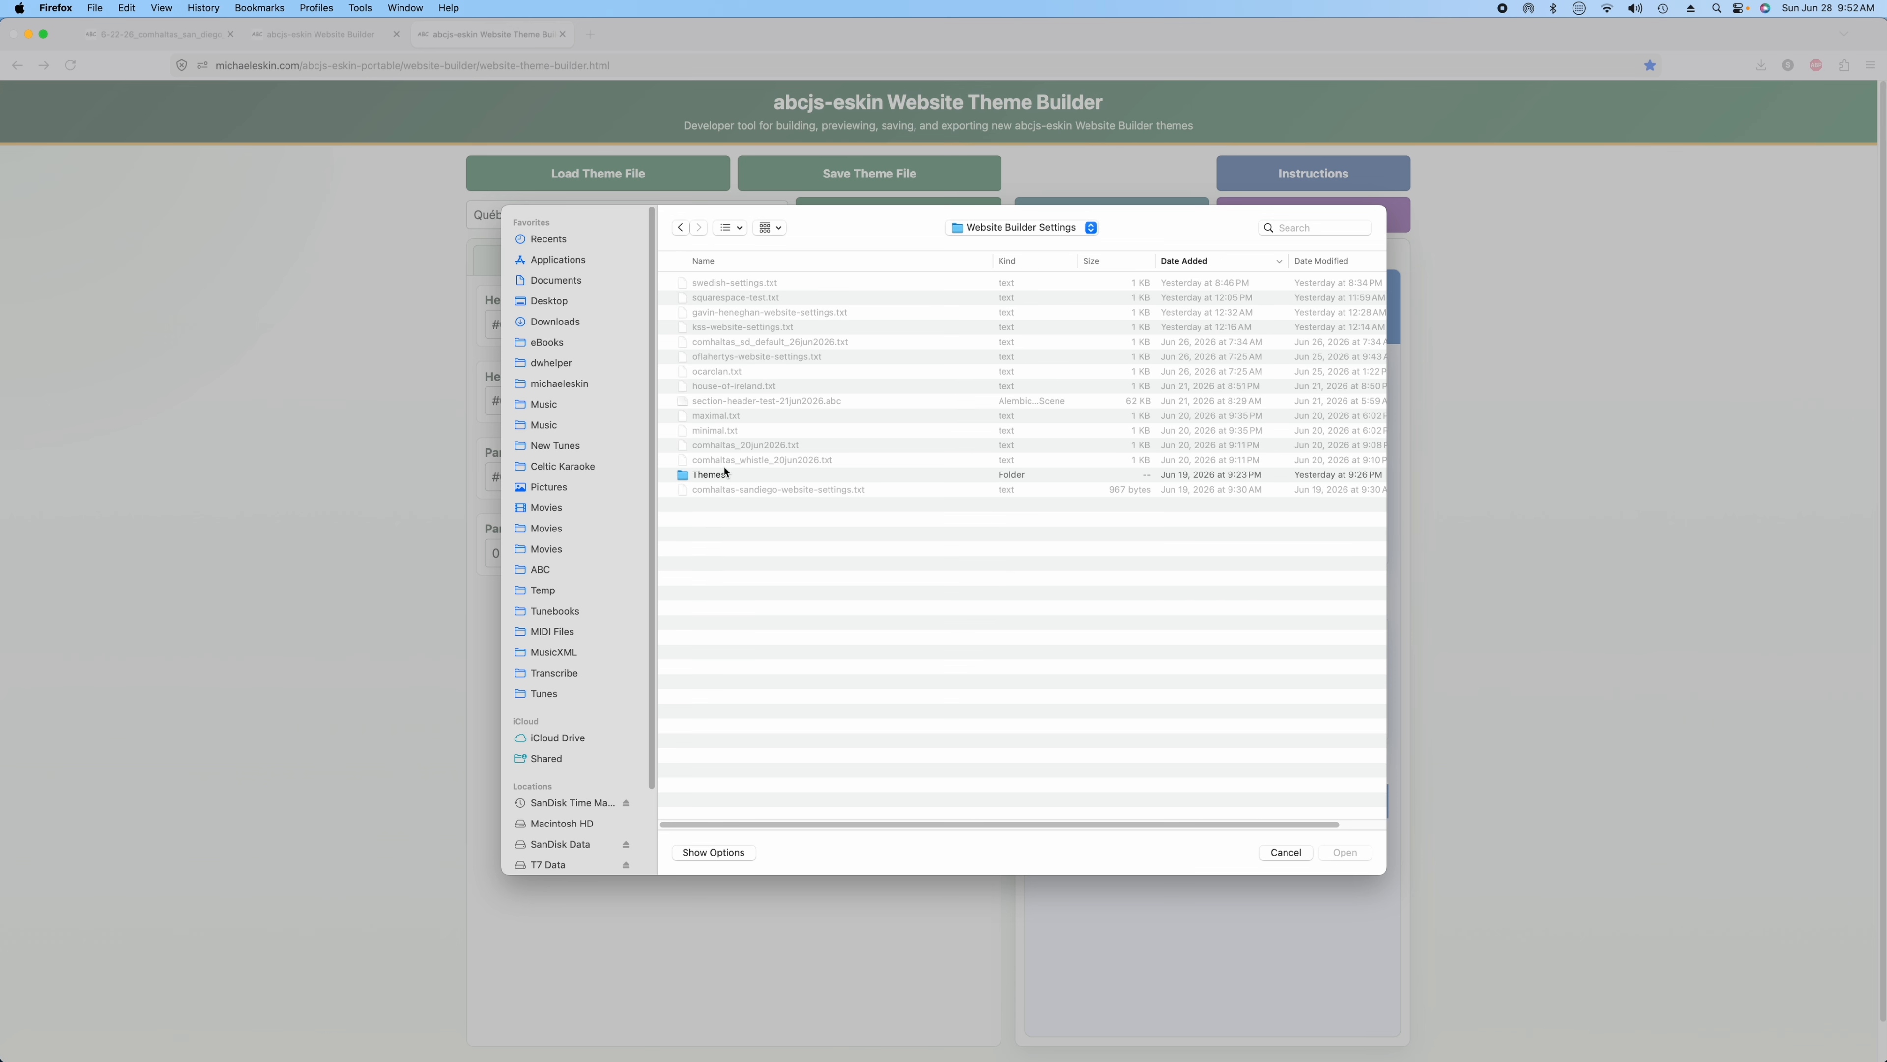
pyautogui.doubleClick(725, 474)
pyautogui.doubleClick(752, 342)
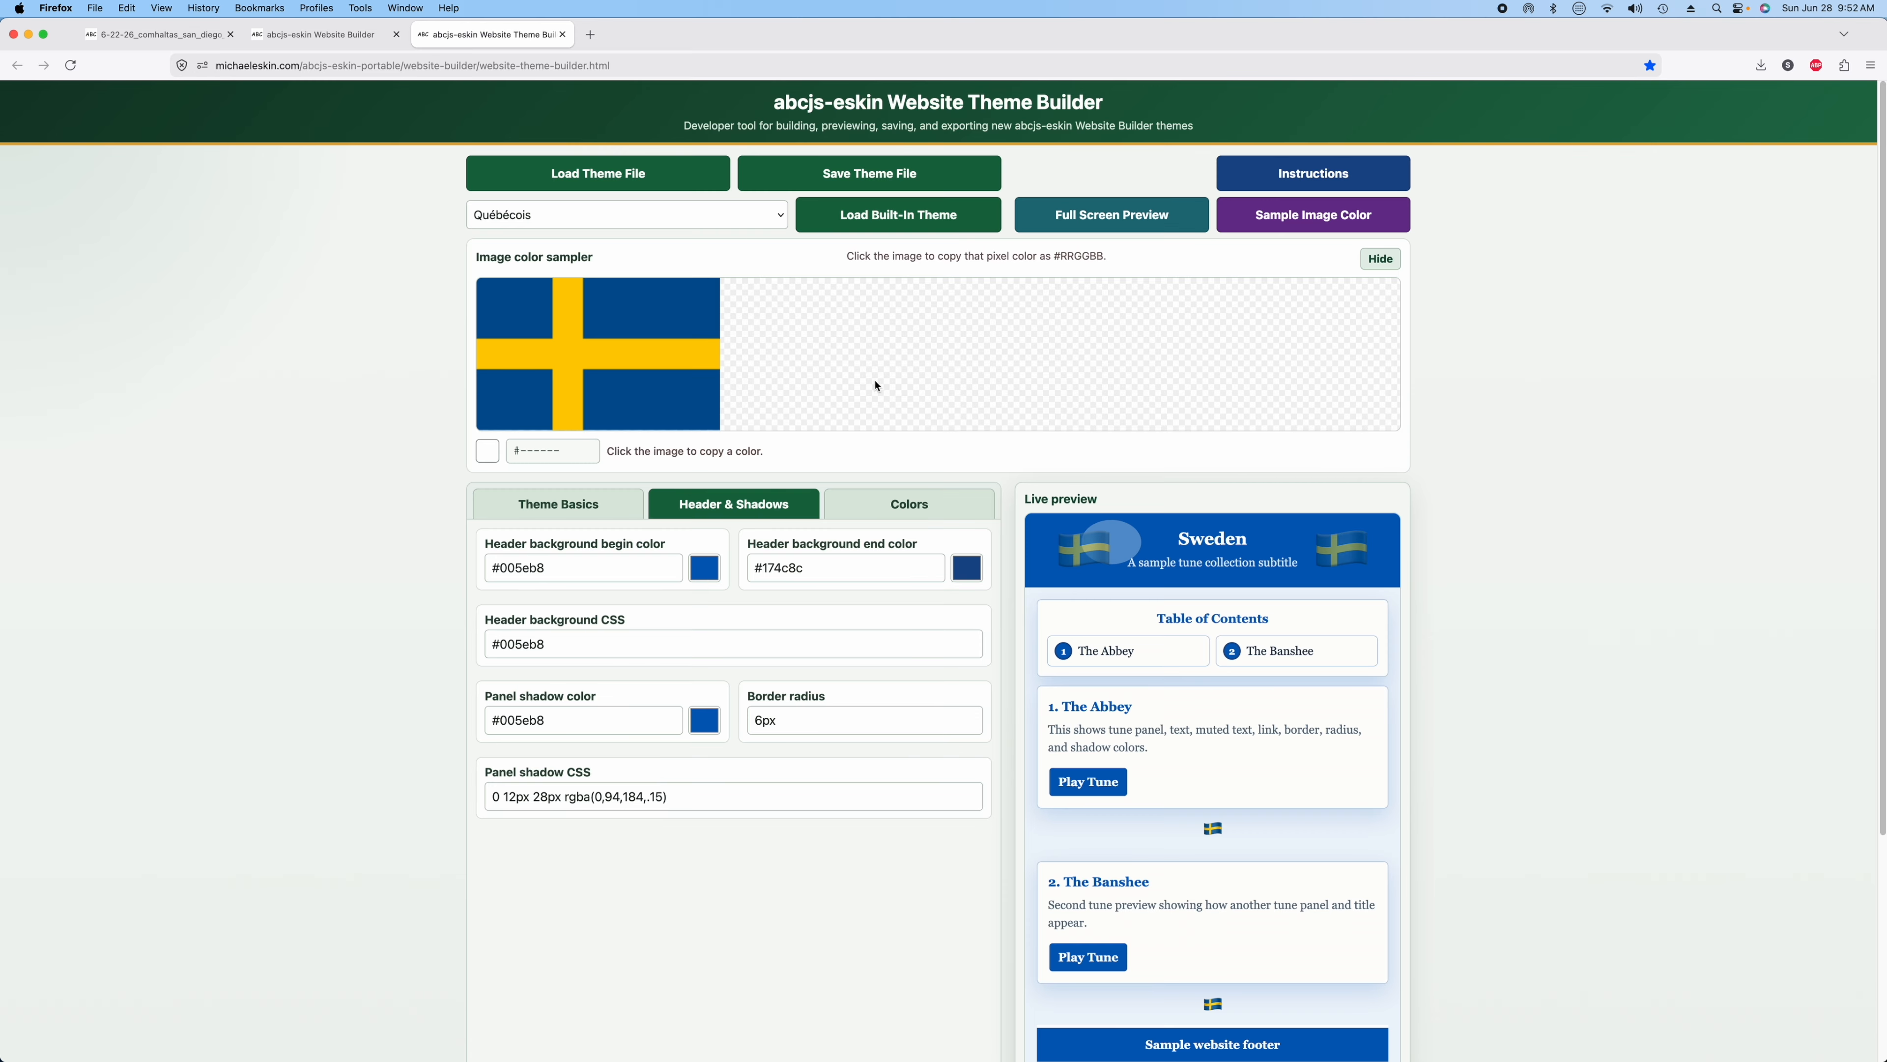
# Sample the flag's blue and set the header background begin color to #005194.
pyautogui.click(512, 312)
pyautogui.click(557, 569)
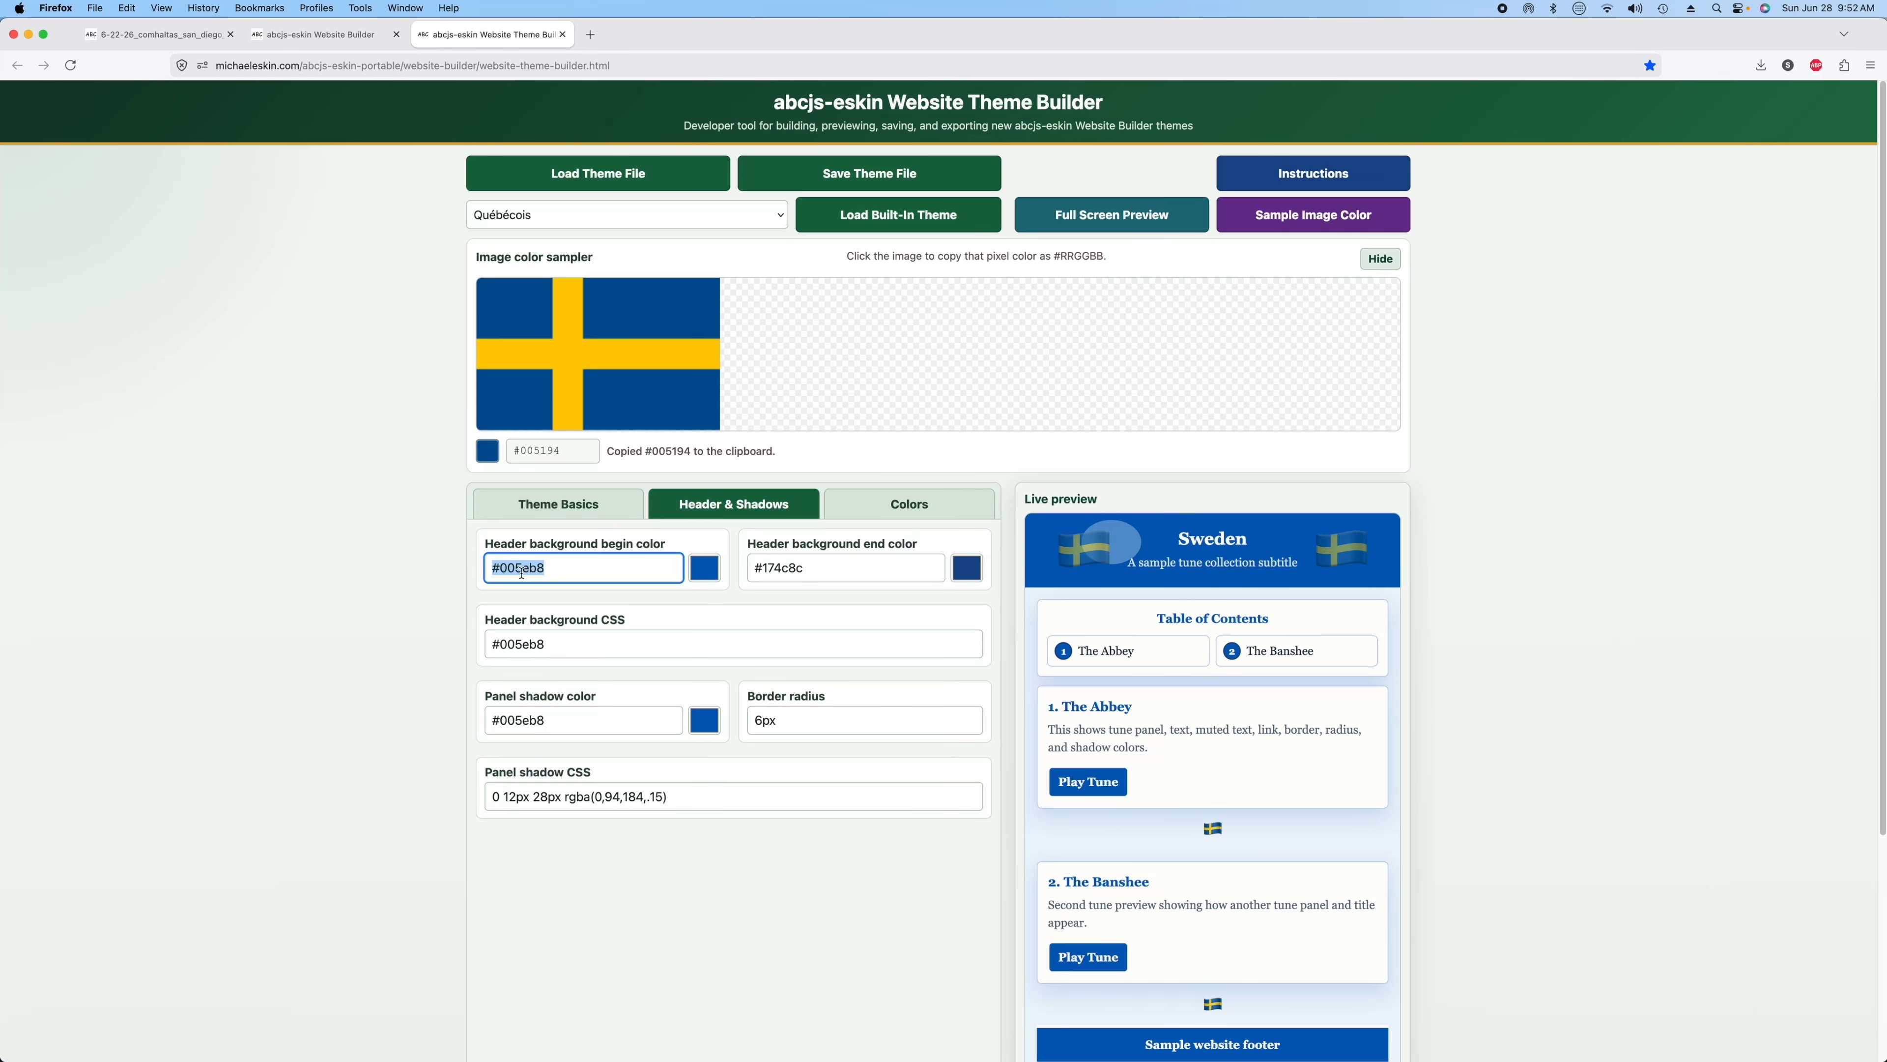
pyautogui.press('super+v')
# Sample the flag's yellow, set the header background end color to #fecc00, and hide the image color sampler.
pyautogui.click(594, 354)
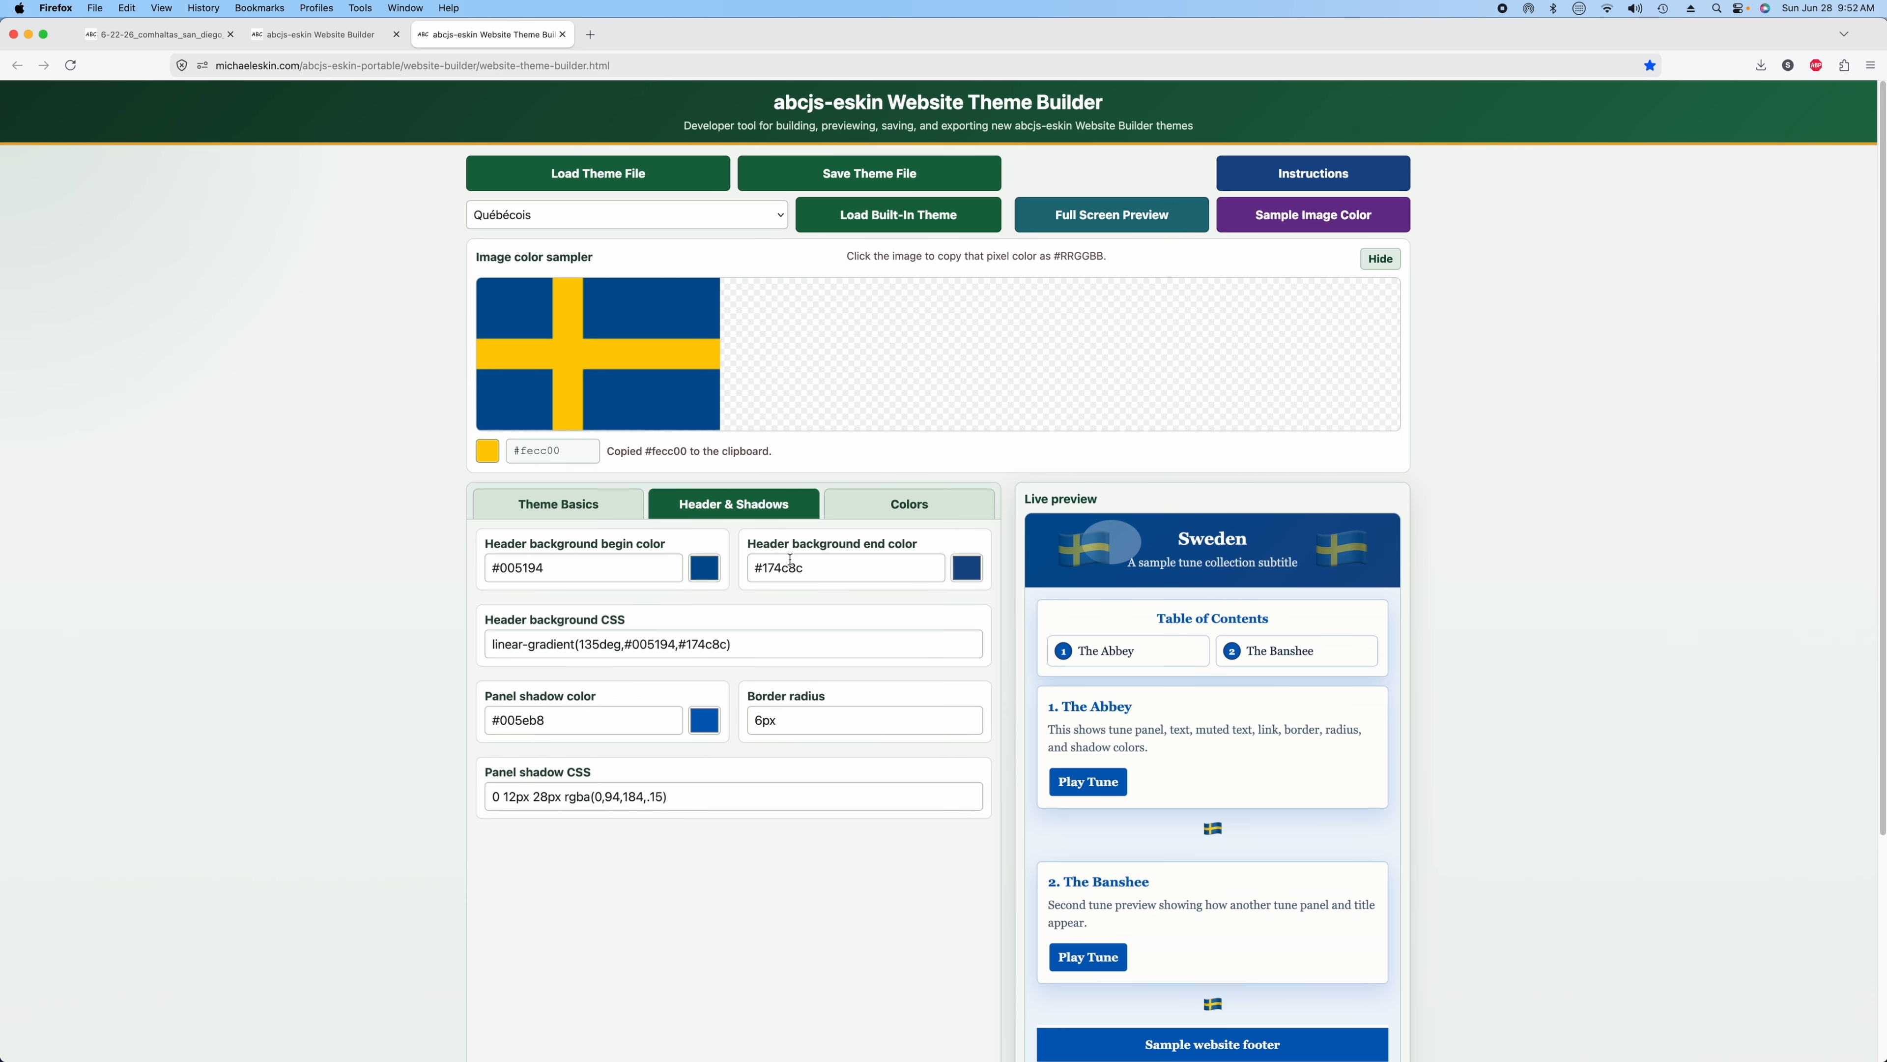
pyautogui.click(829, 569)
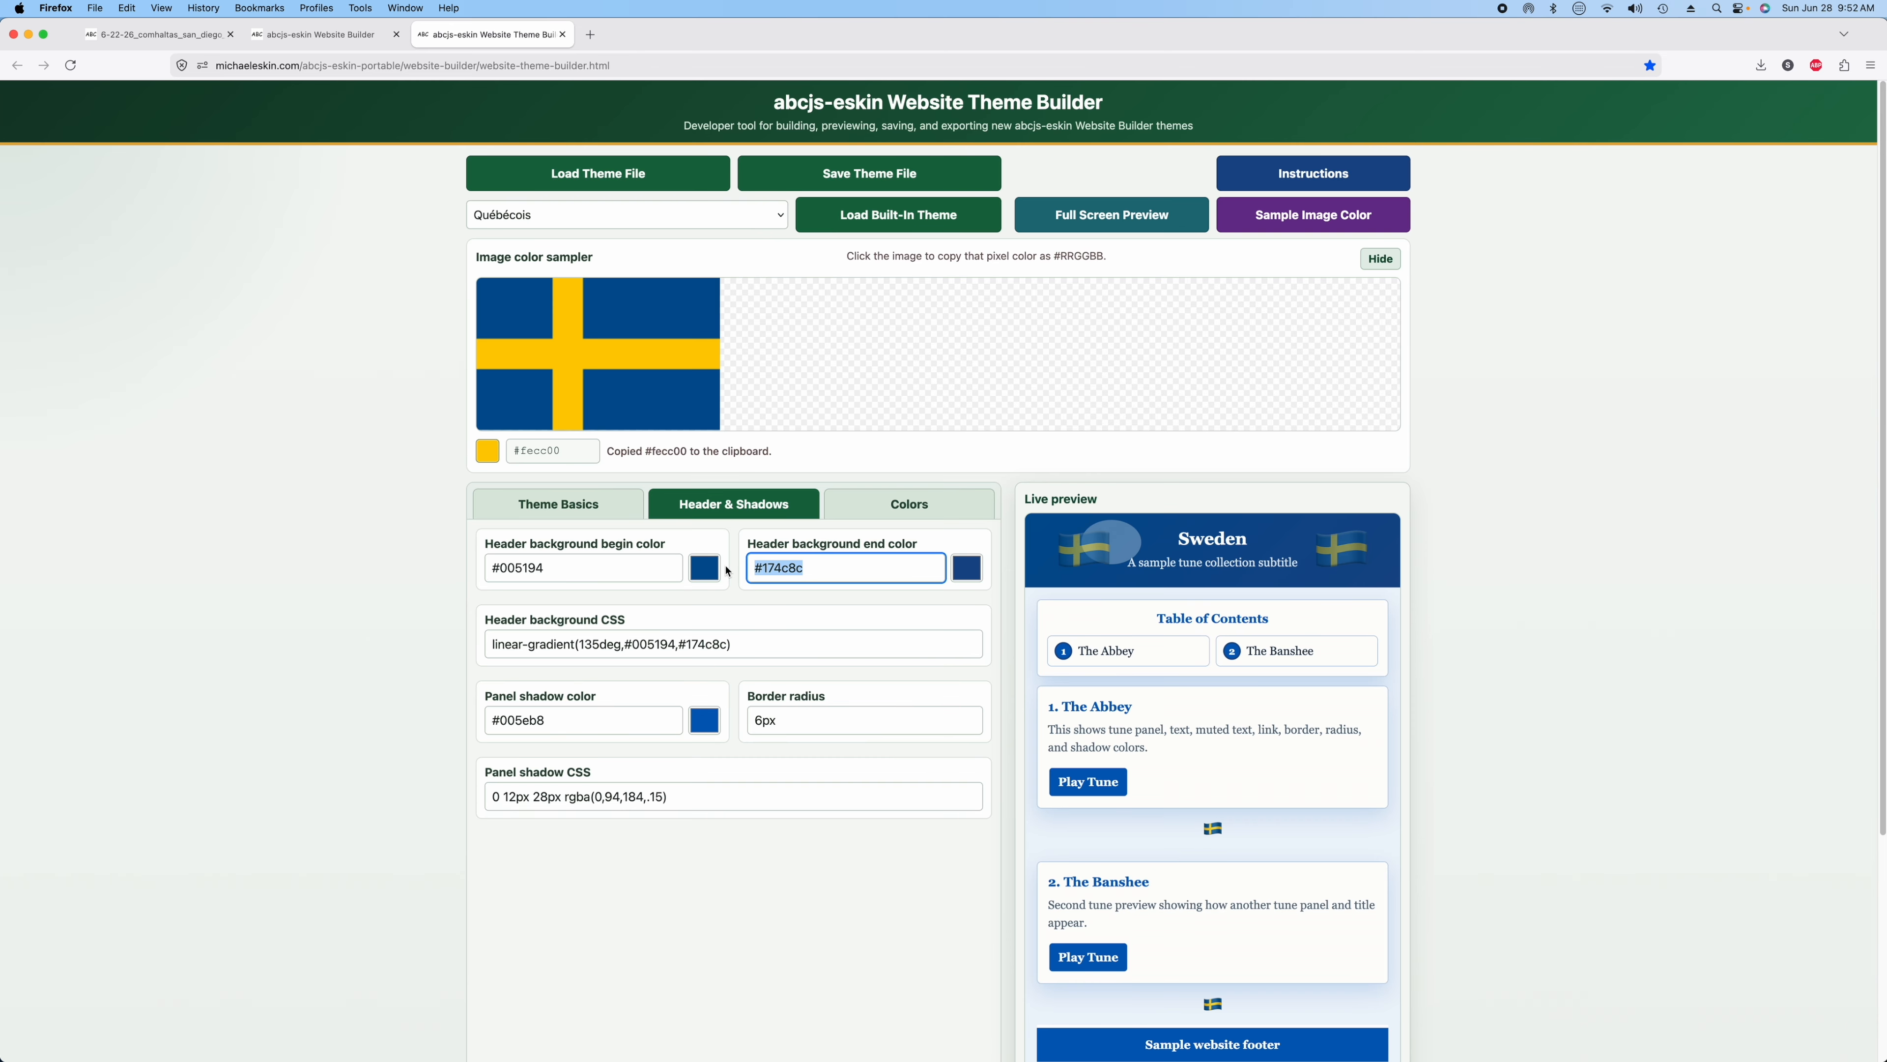
pyautogui.press('super+v')
pyautogui.click(666, 570)
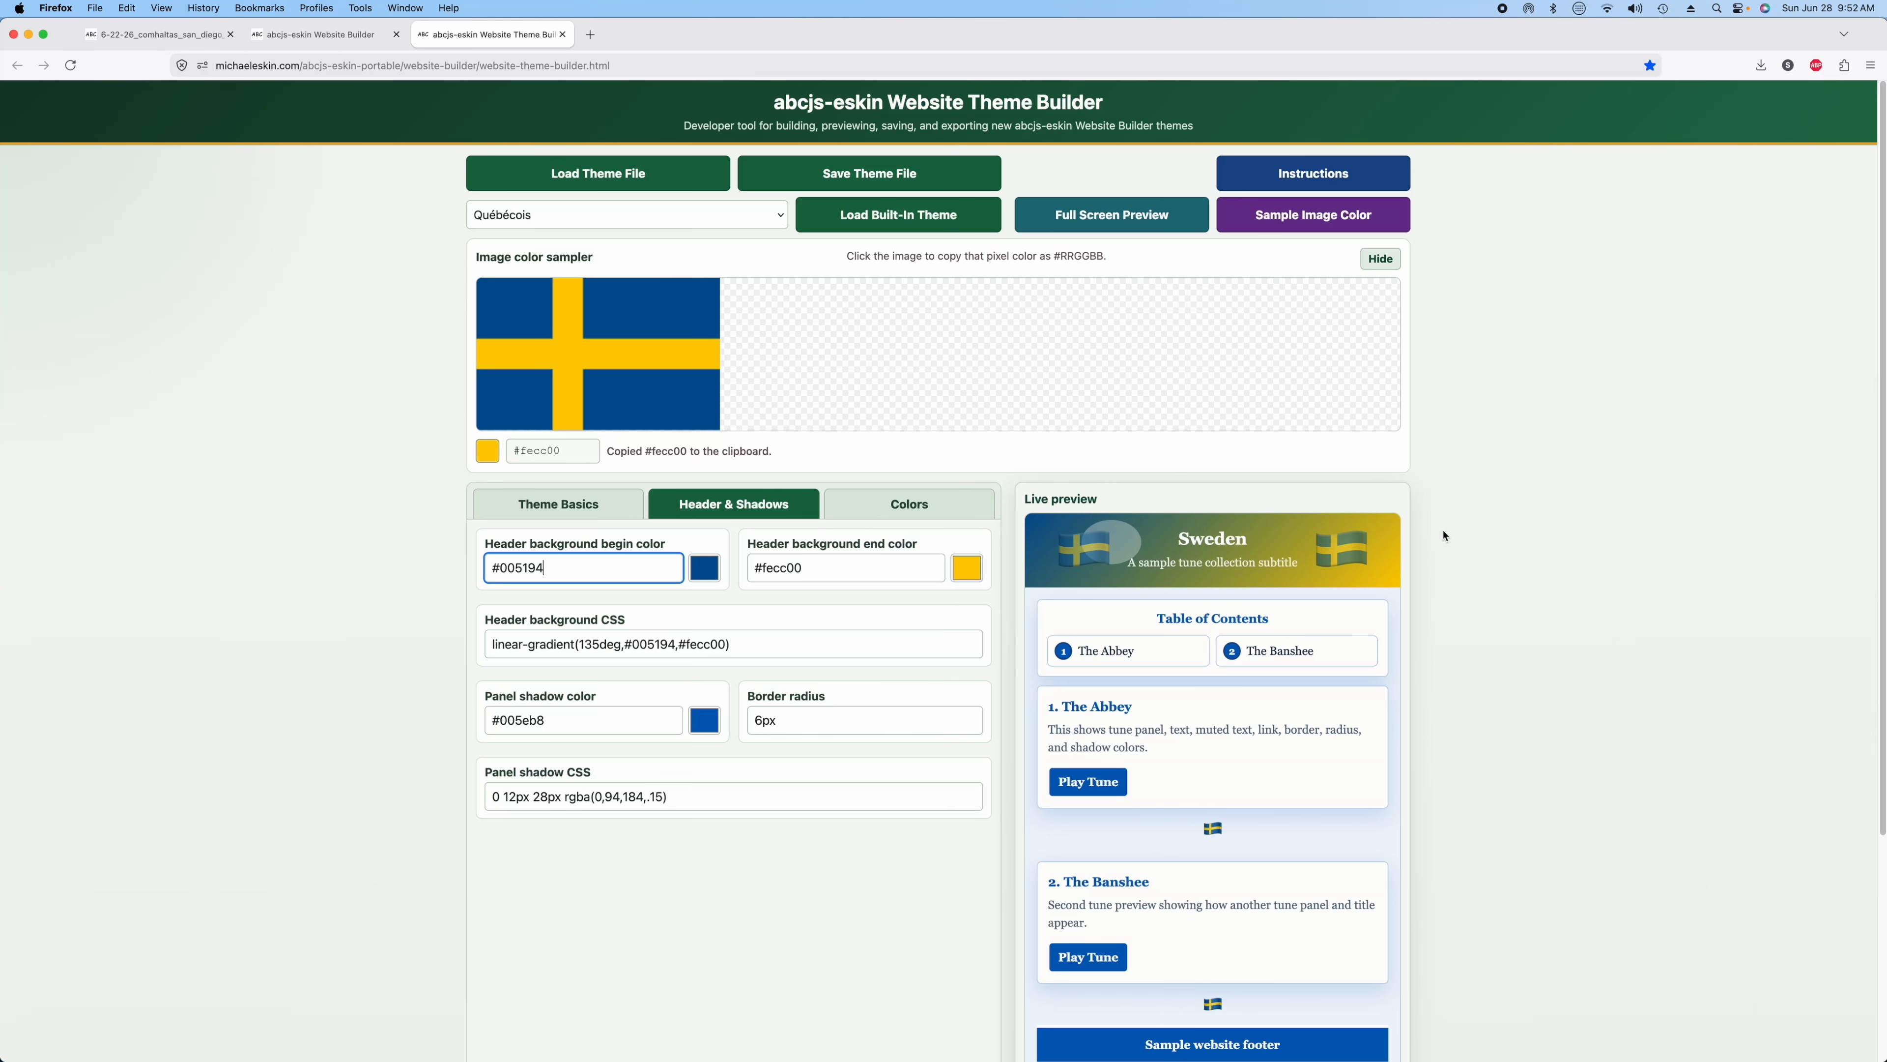
pyautogui.click(1392, 264)
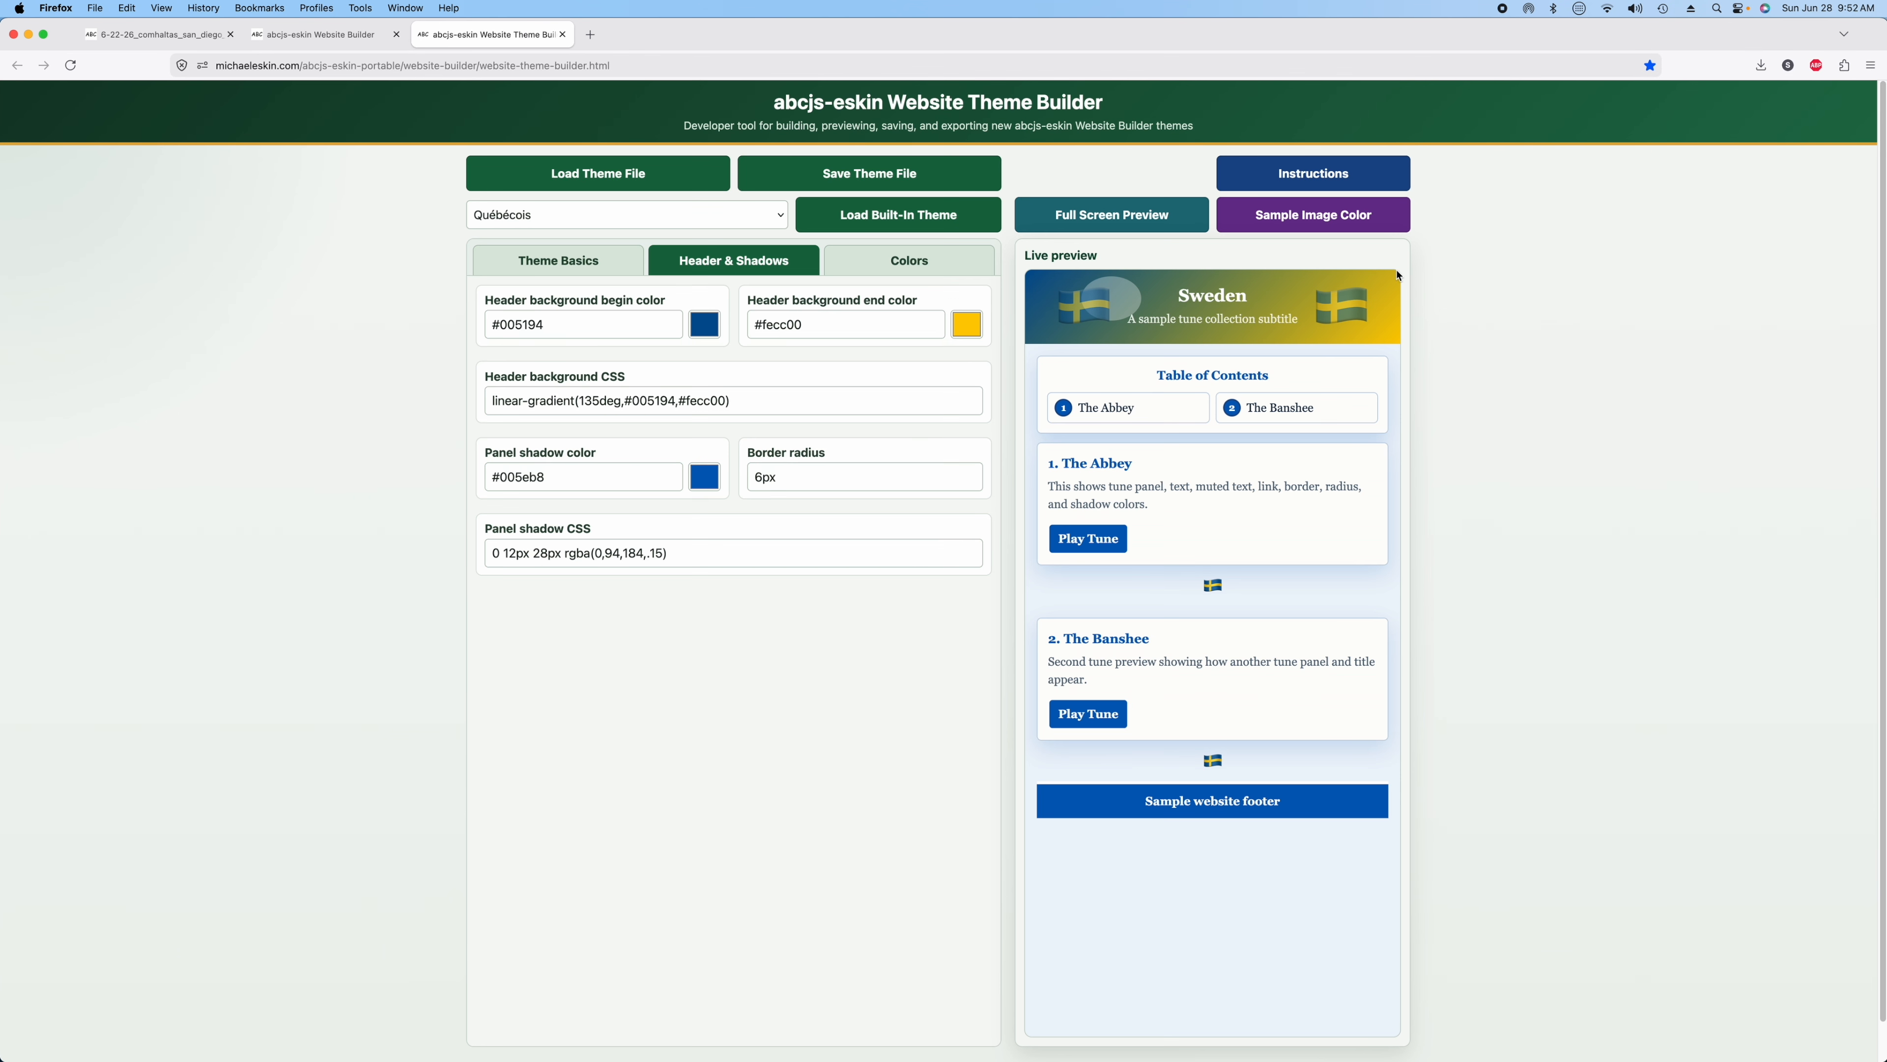
# Review the Sweden theme in a full-screen preview and return to the Theme Builder.
pyautogui.click(1117, 215)
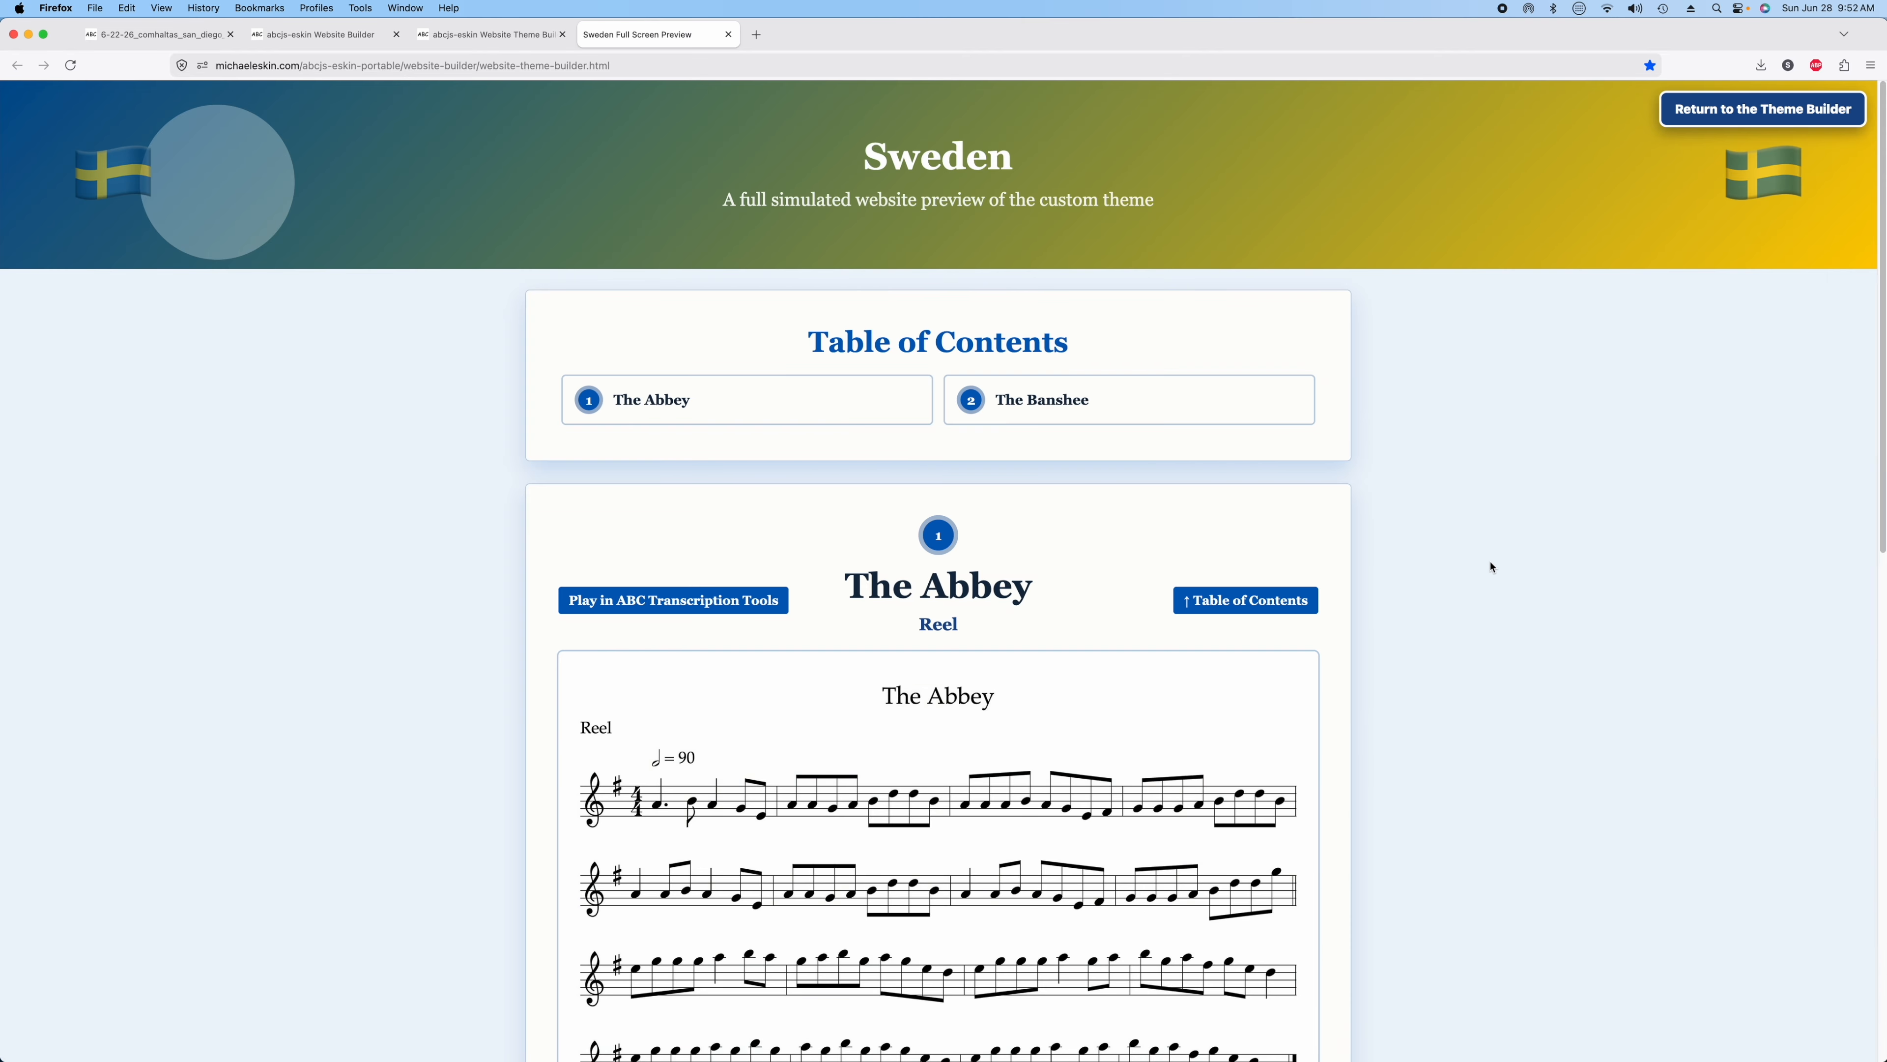
pyautogui.scroll(-7, 1491, 566)
pyautogui.scroll(7, 1486, 572)
pyautogui.click(1786, 98)
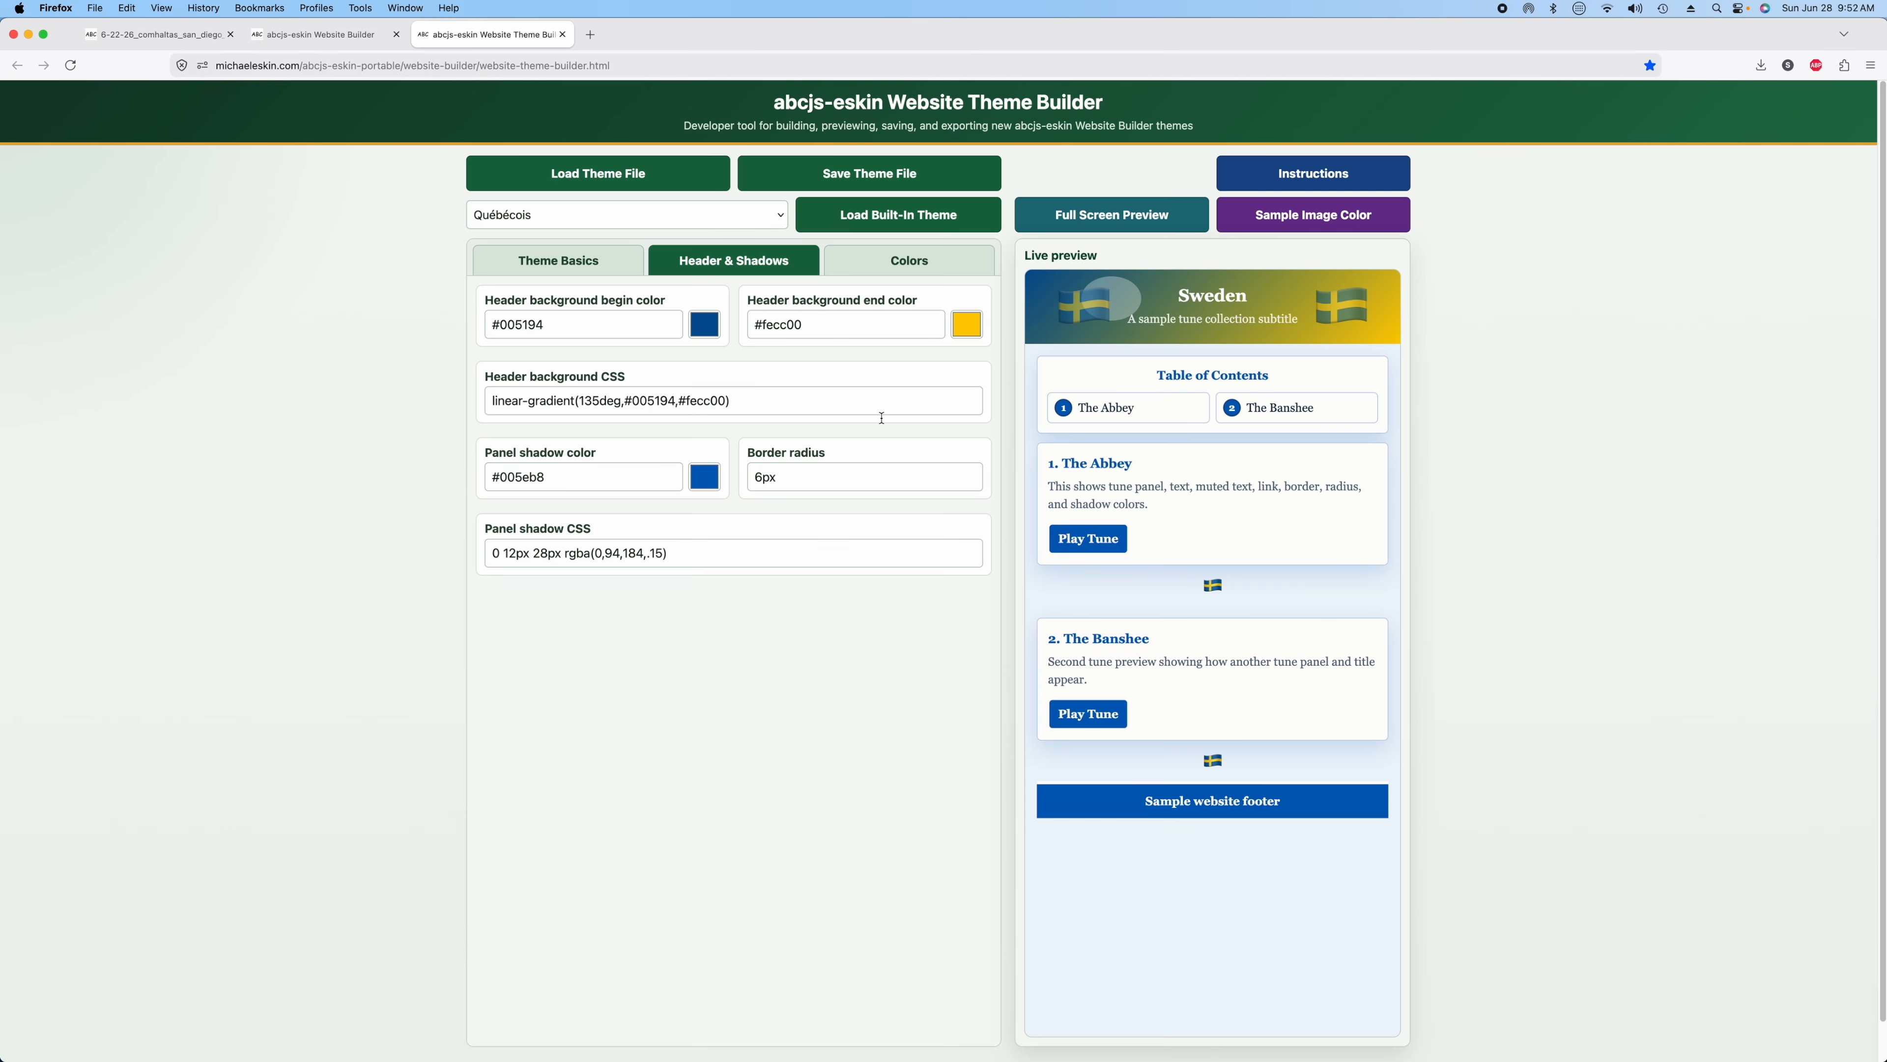
# Save the custom theme file as sweden-theme.txt.
pyautogui.click(892, 174)
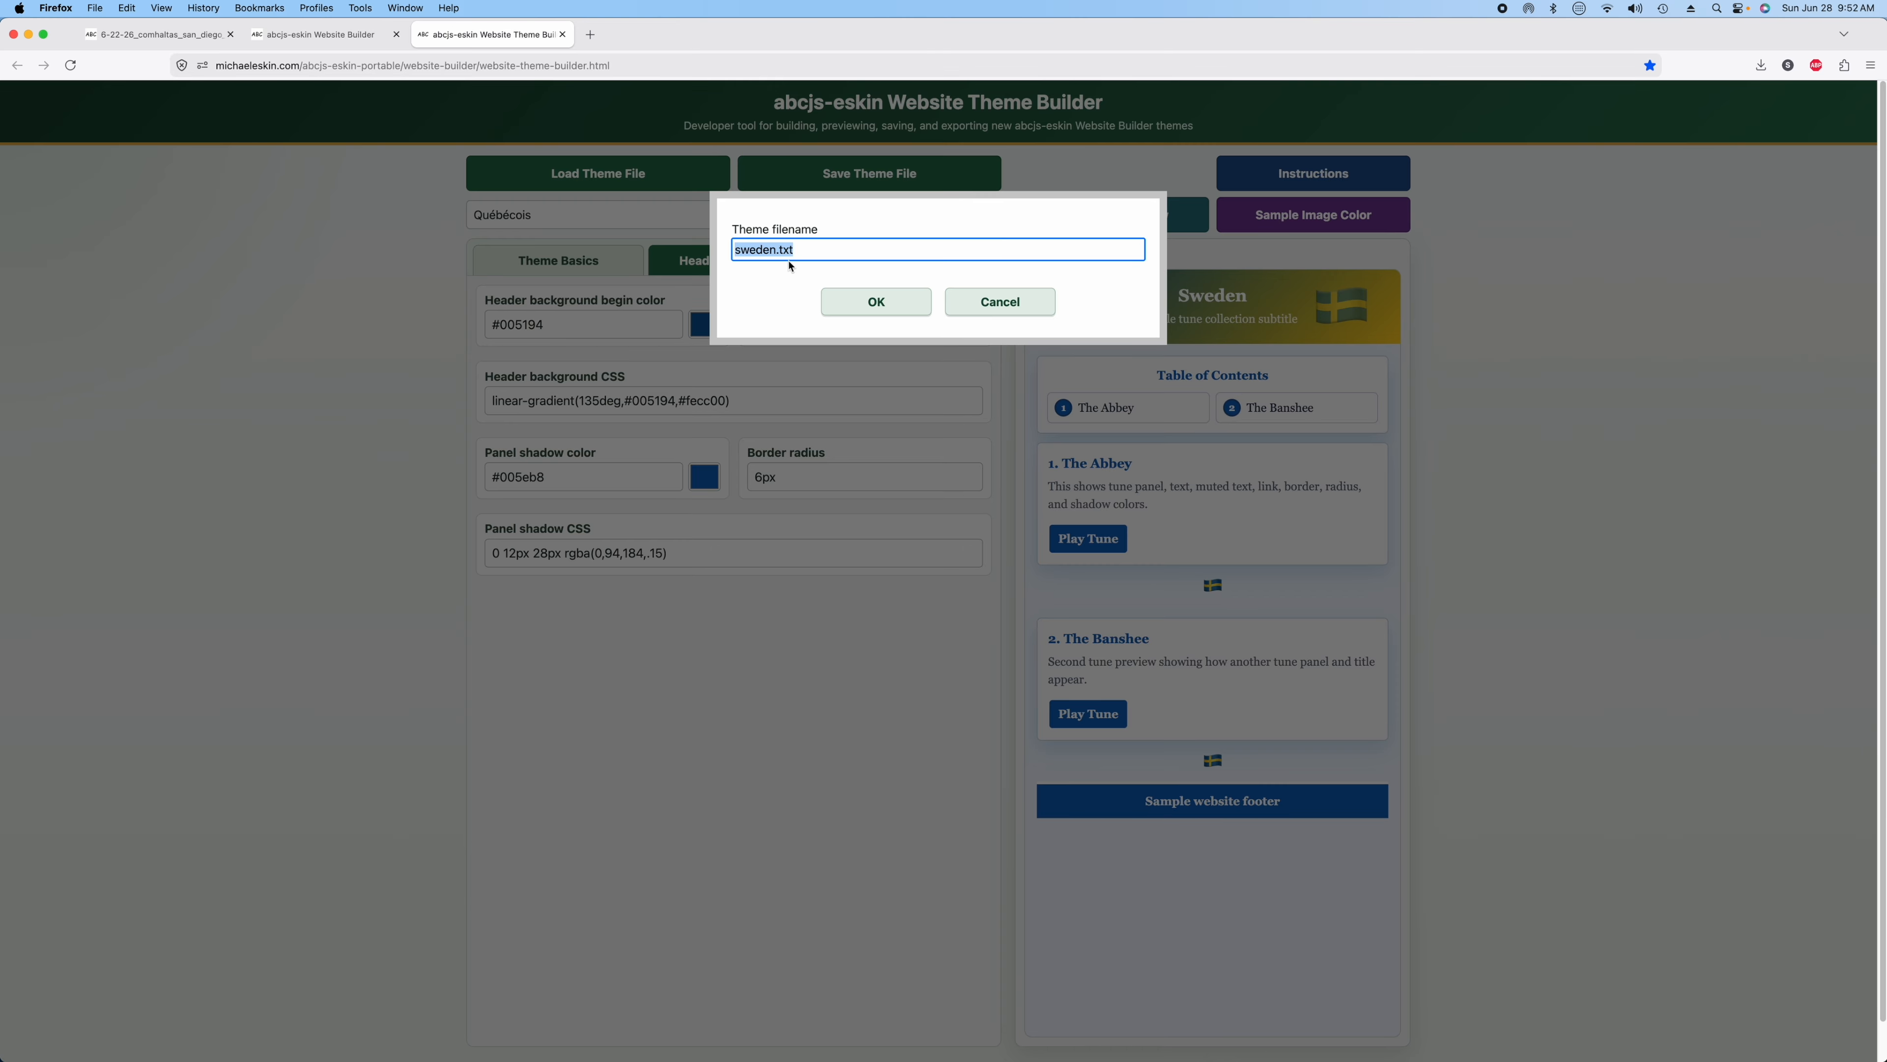
pyautogui.click(778, 250)
pyautogui.write('-theme')
pyautogui.click(862, 300)
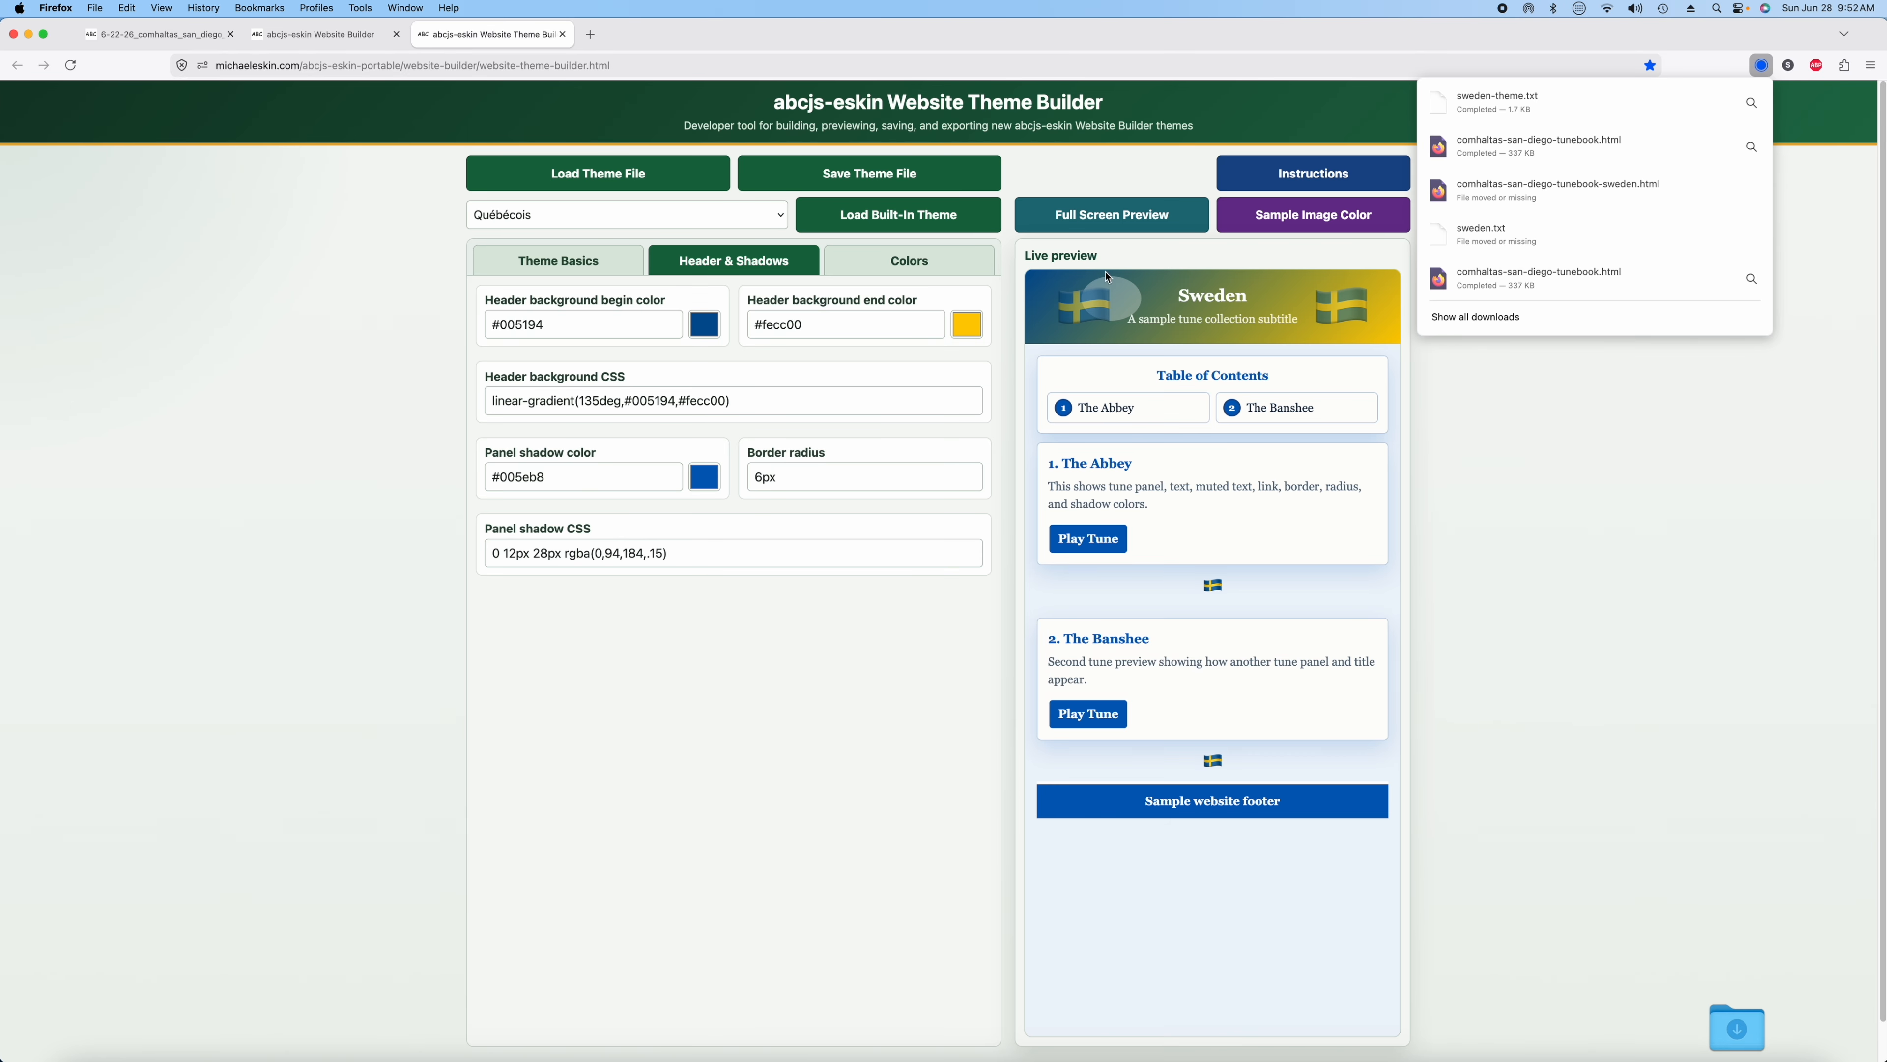
# Import sweden-theme.txt from Downloads as a custom theme in the Website Builder's settings and apply the Custom - Sweden theme.
pyautogui.click(333, 34)
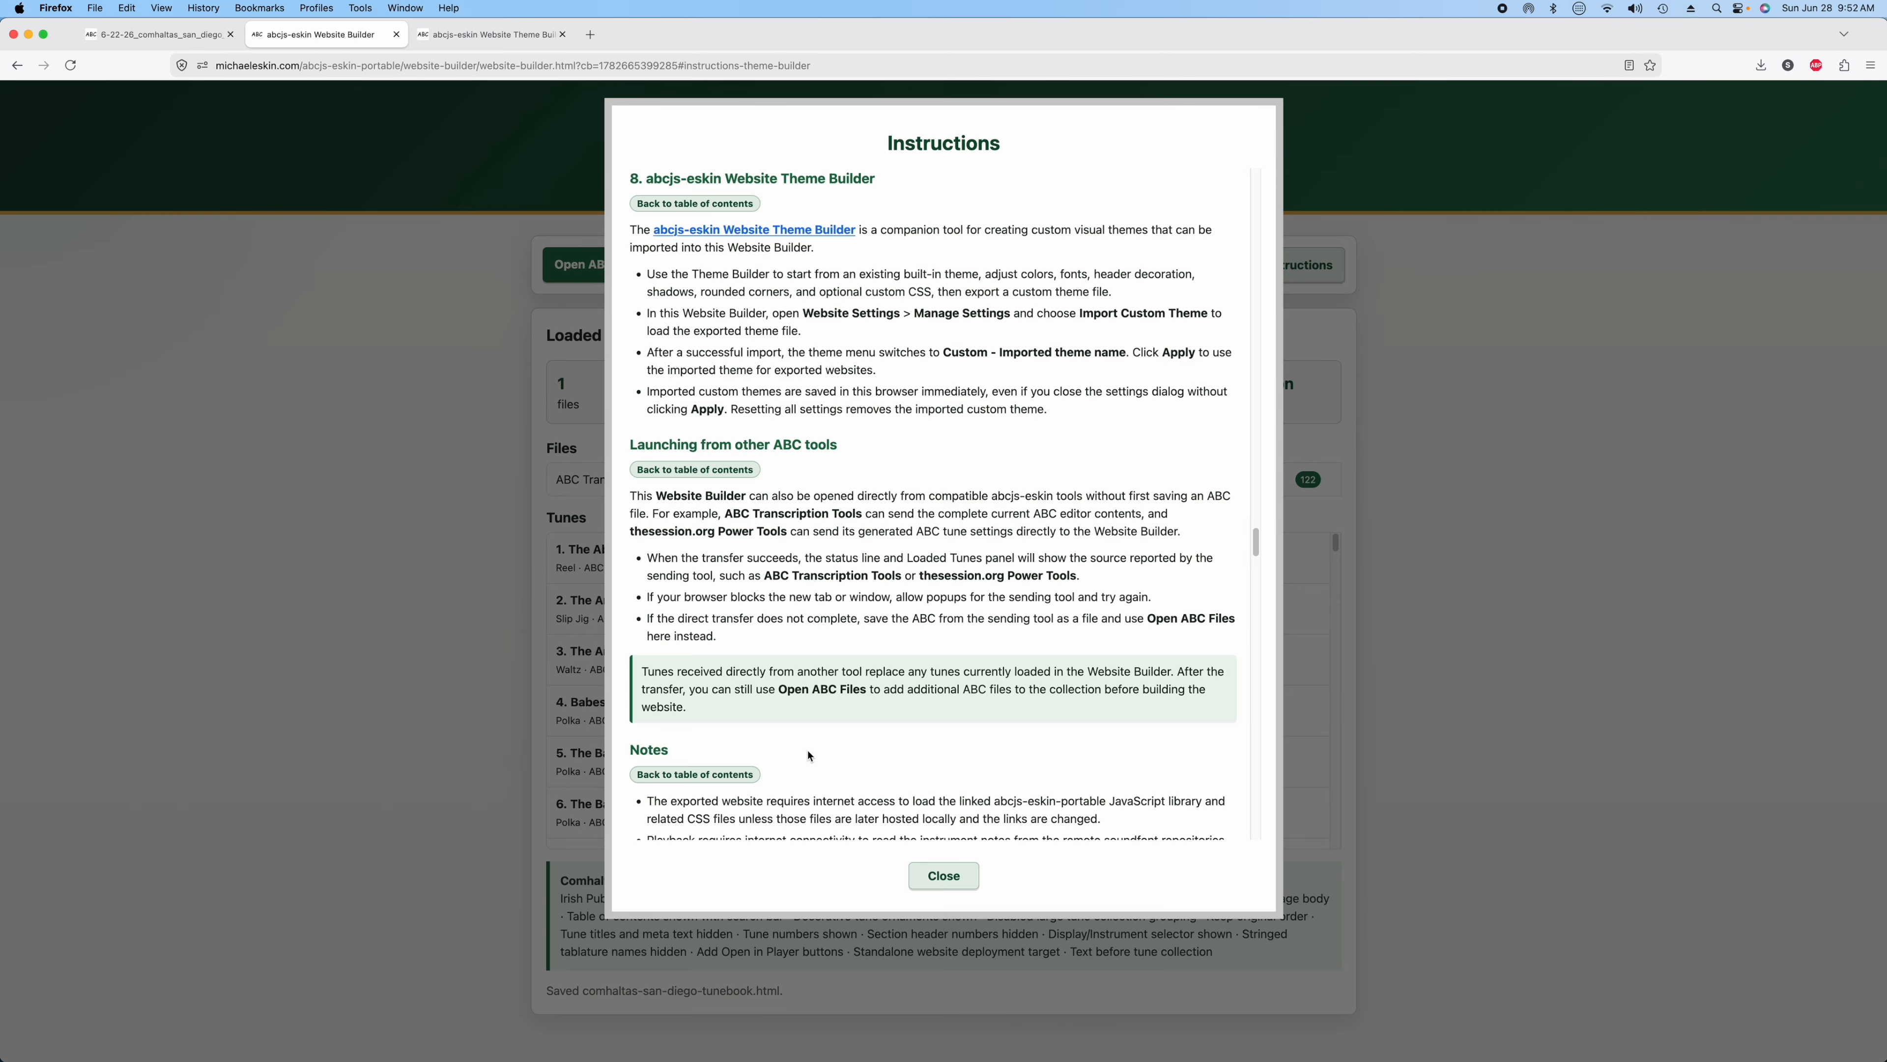
pyautogui.click(938, 875)
pyautogui.click(721, 267)
pyautogui.click(1225, 163)
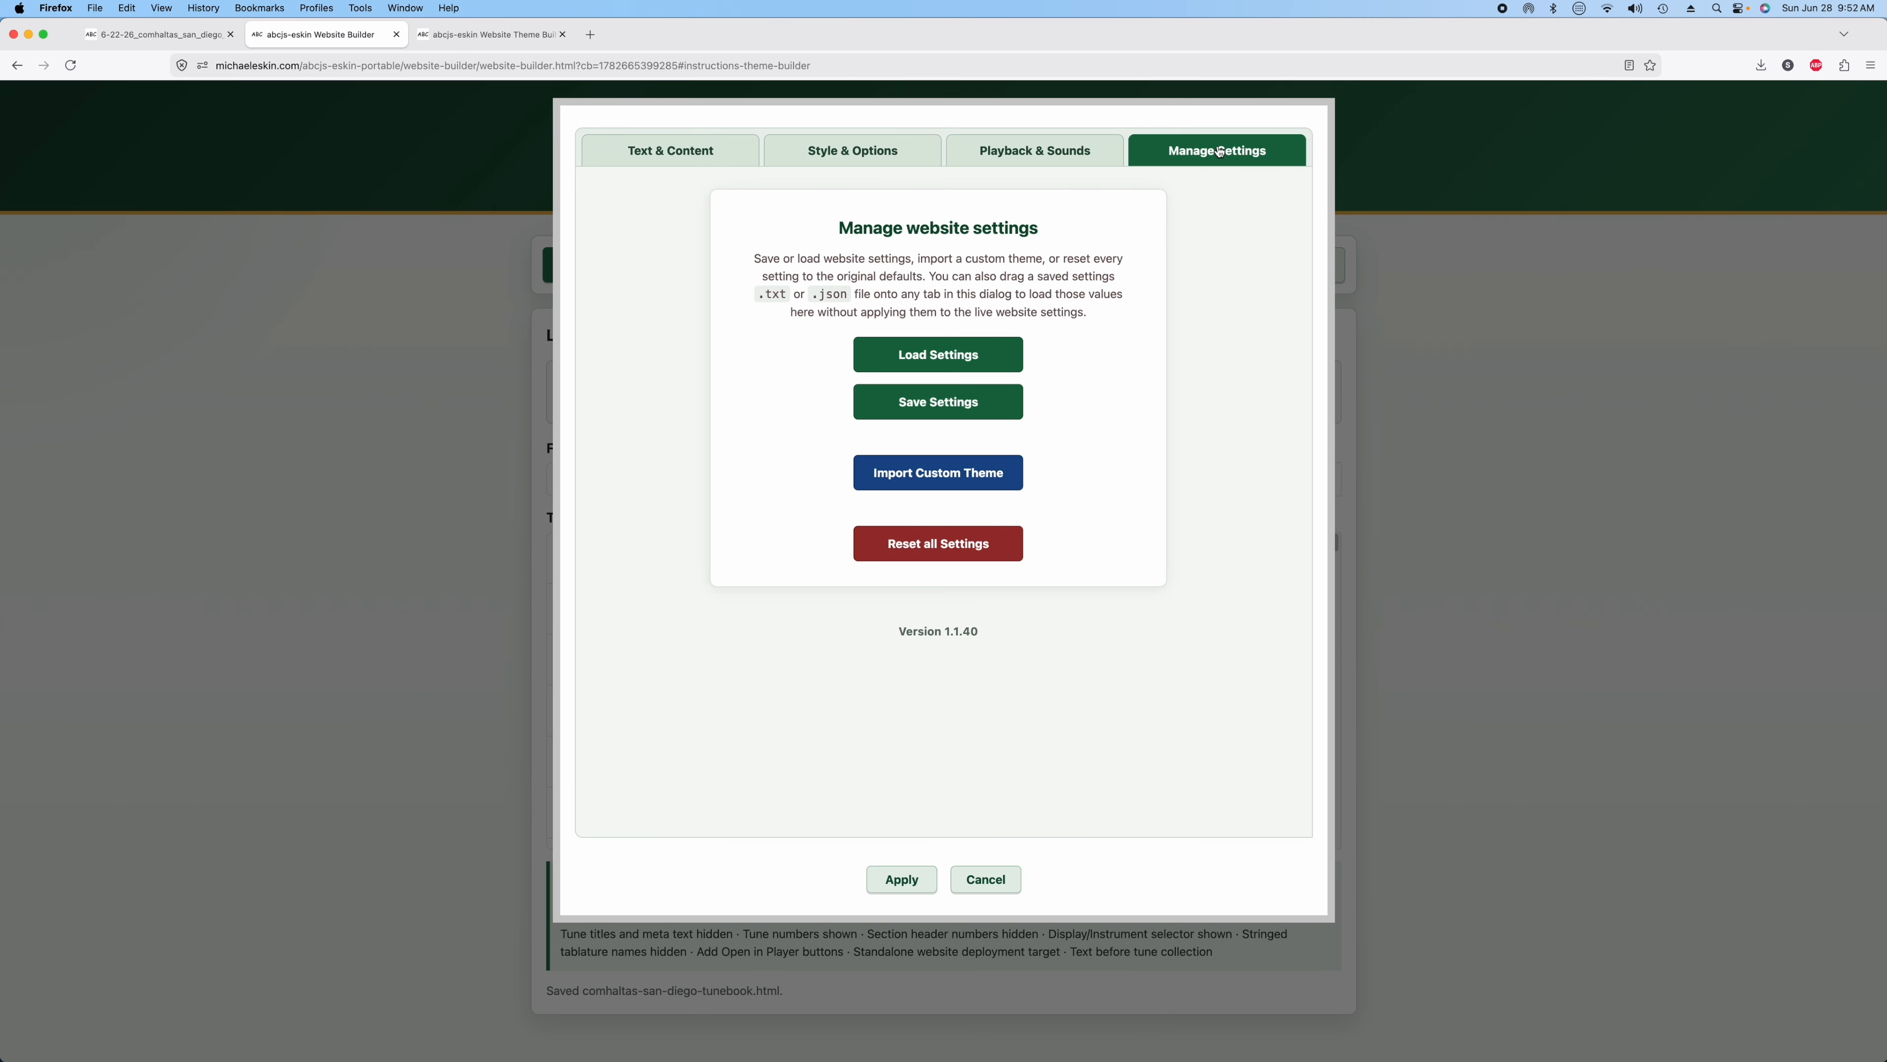
pyautogui.click(927, 479)
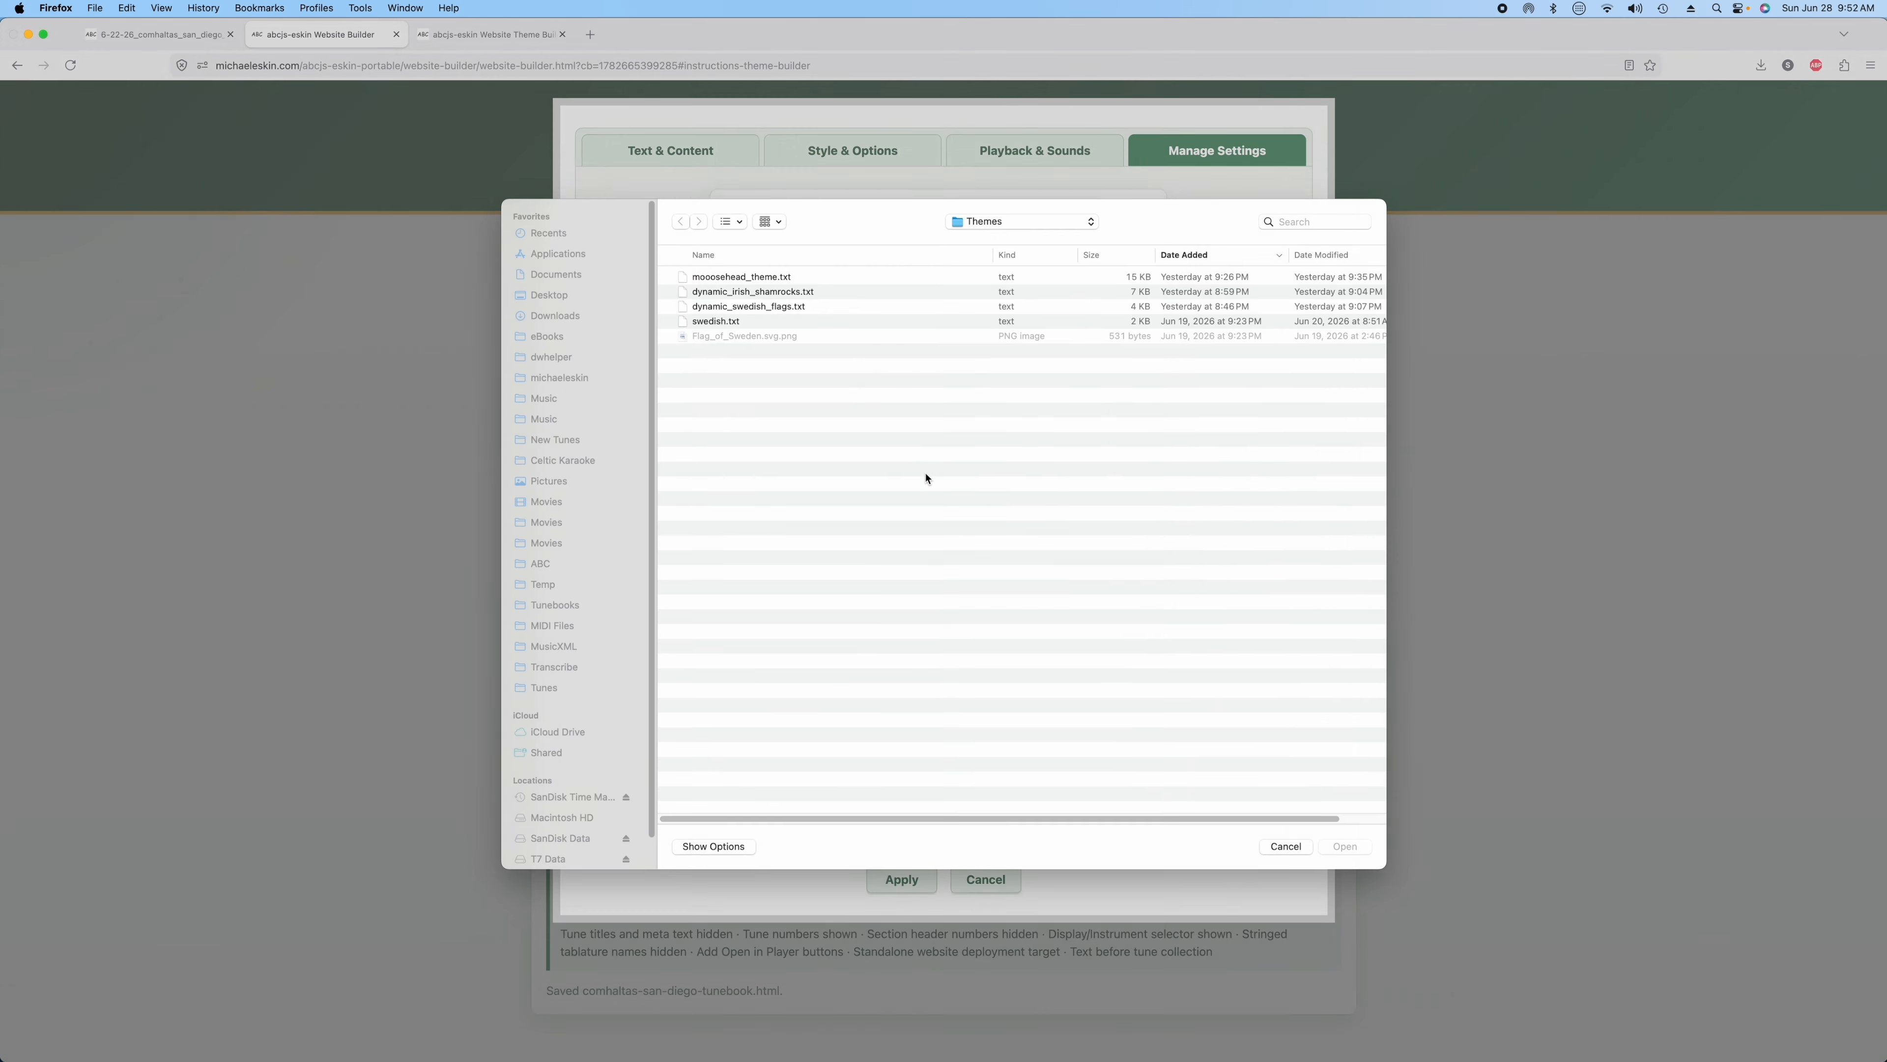
pyautogui.click(559, 324)
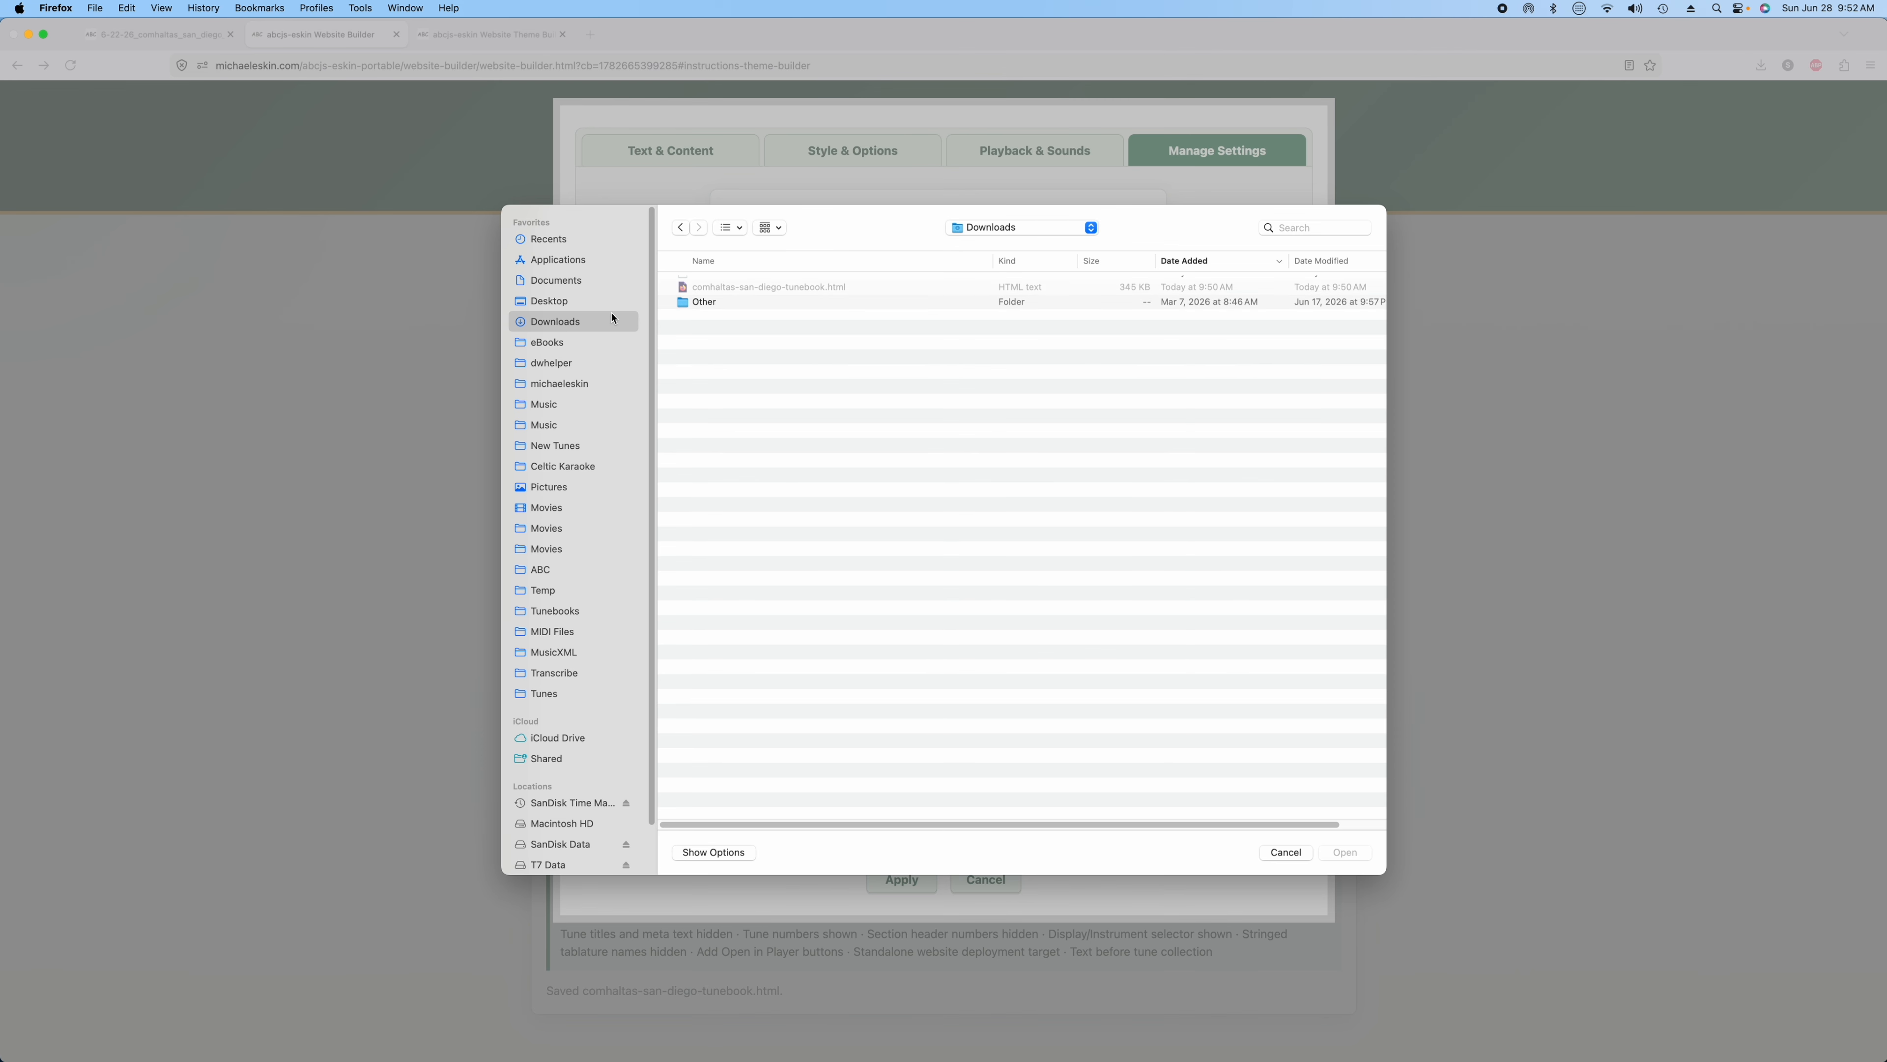
pyautogui.doubleClick(736, 283)
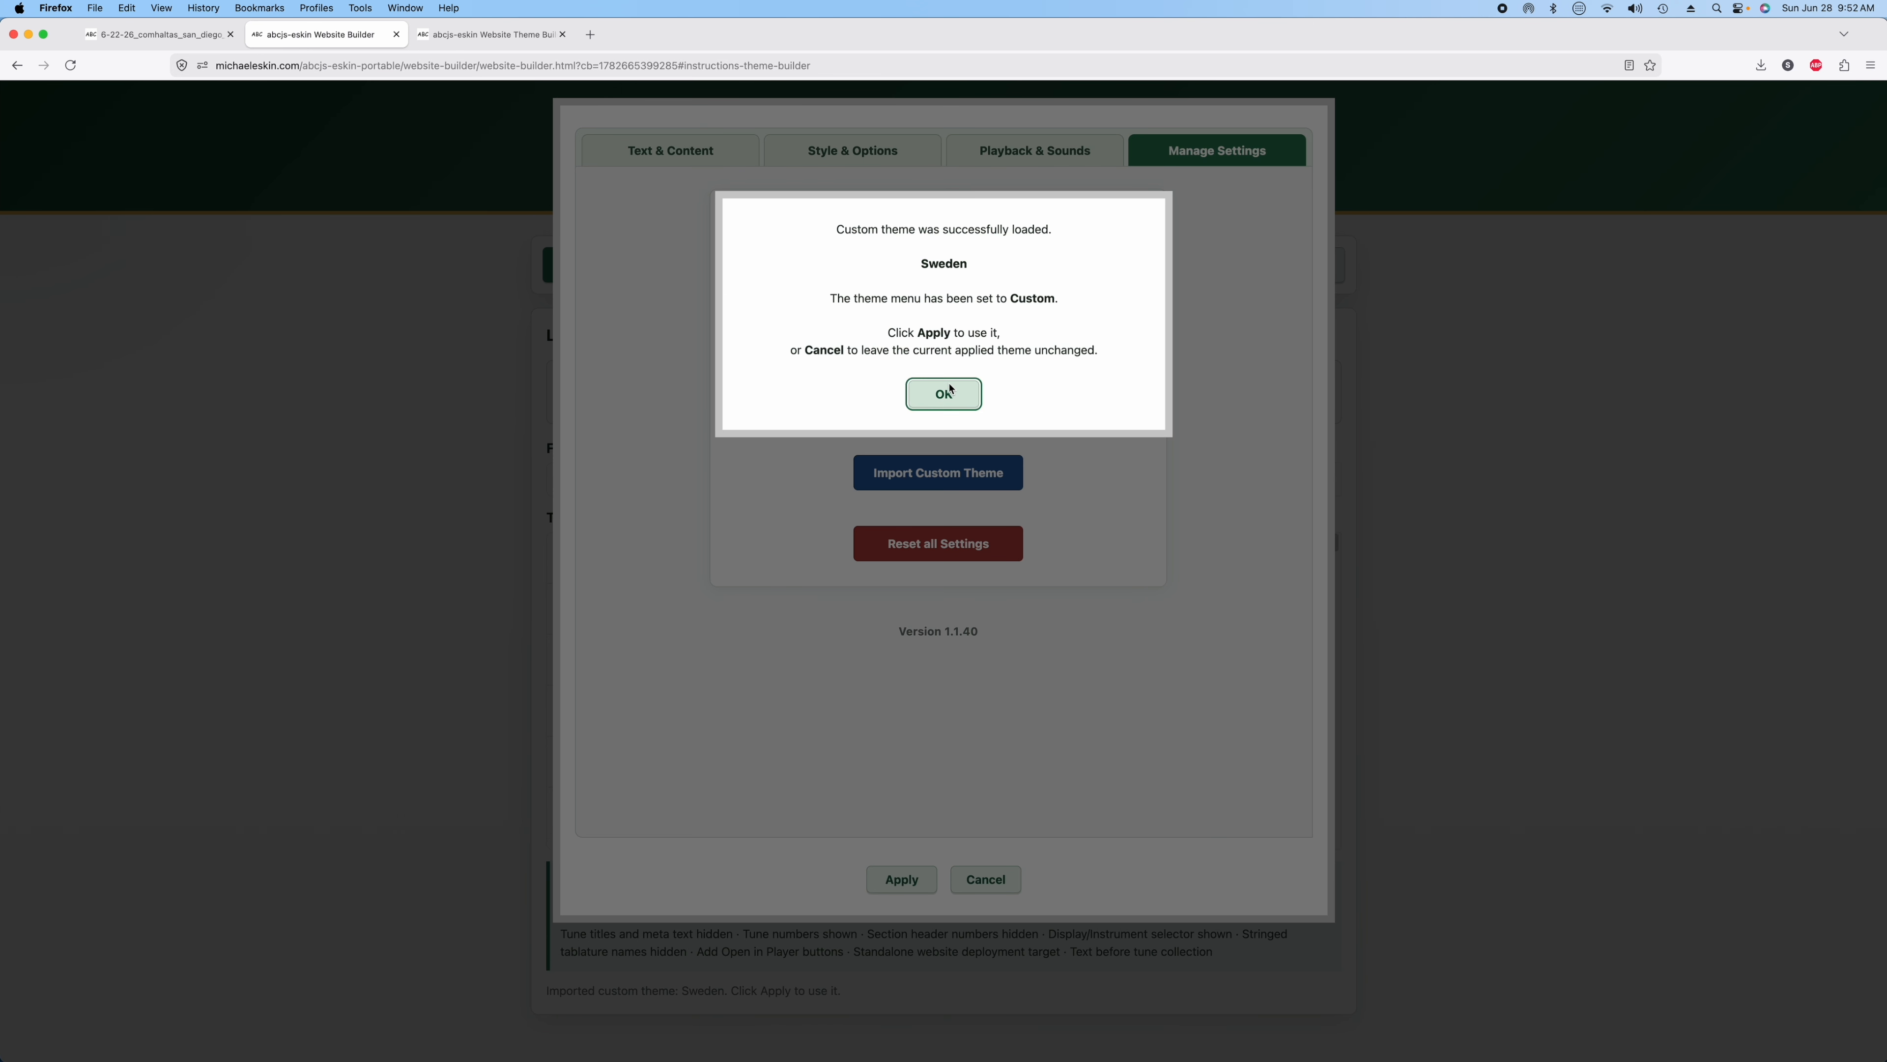
pyautogui.press('Return')
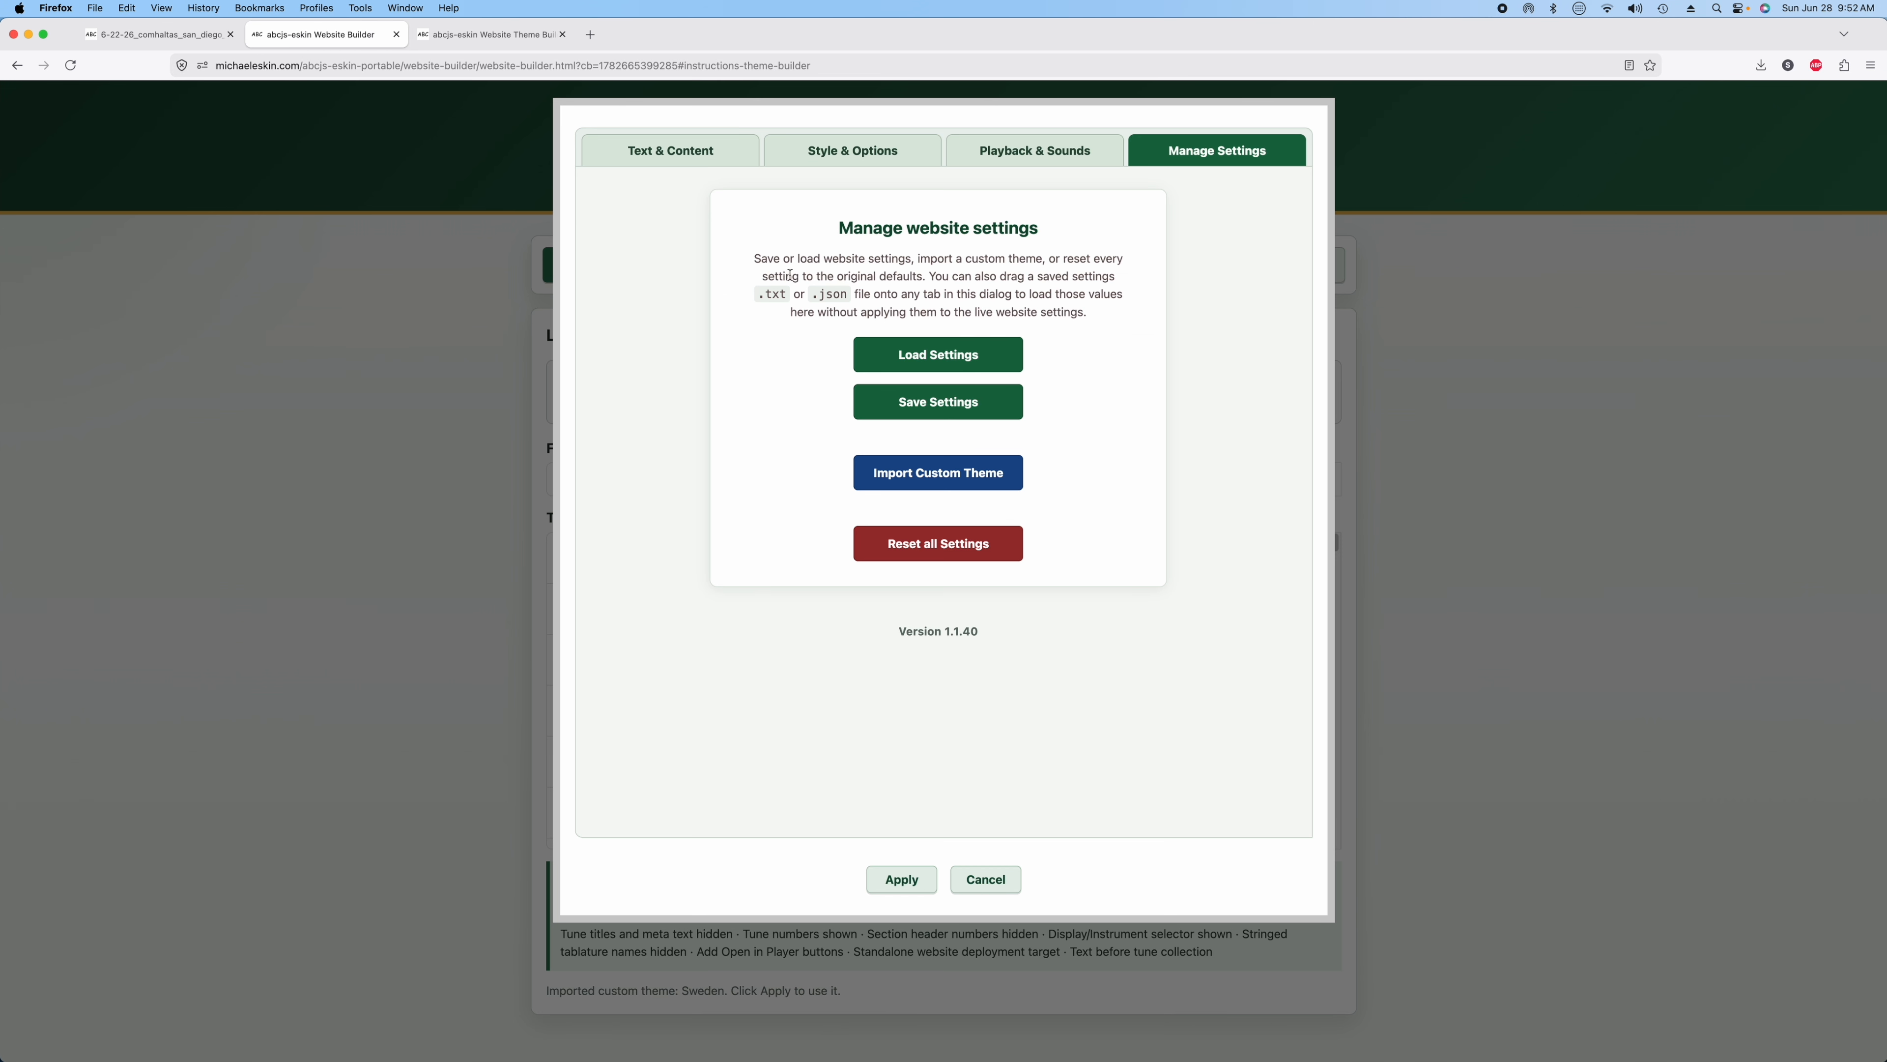
pyautogui.click(809, 159)
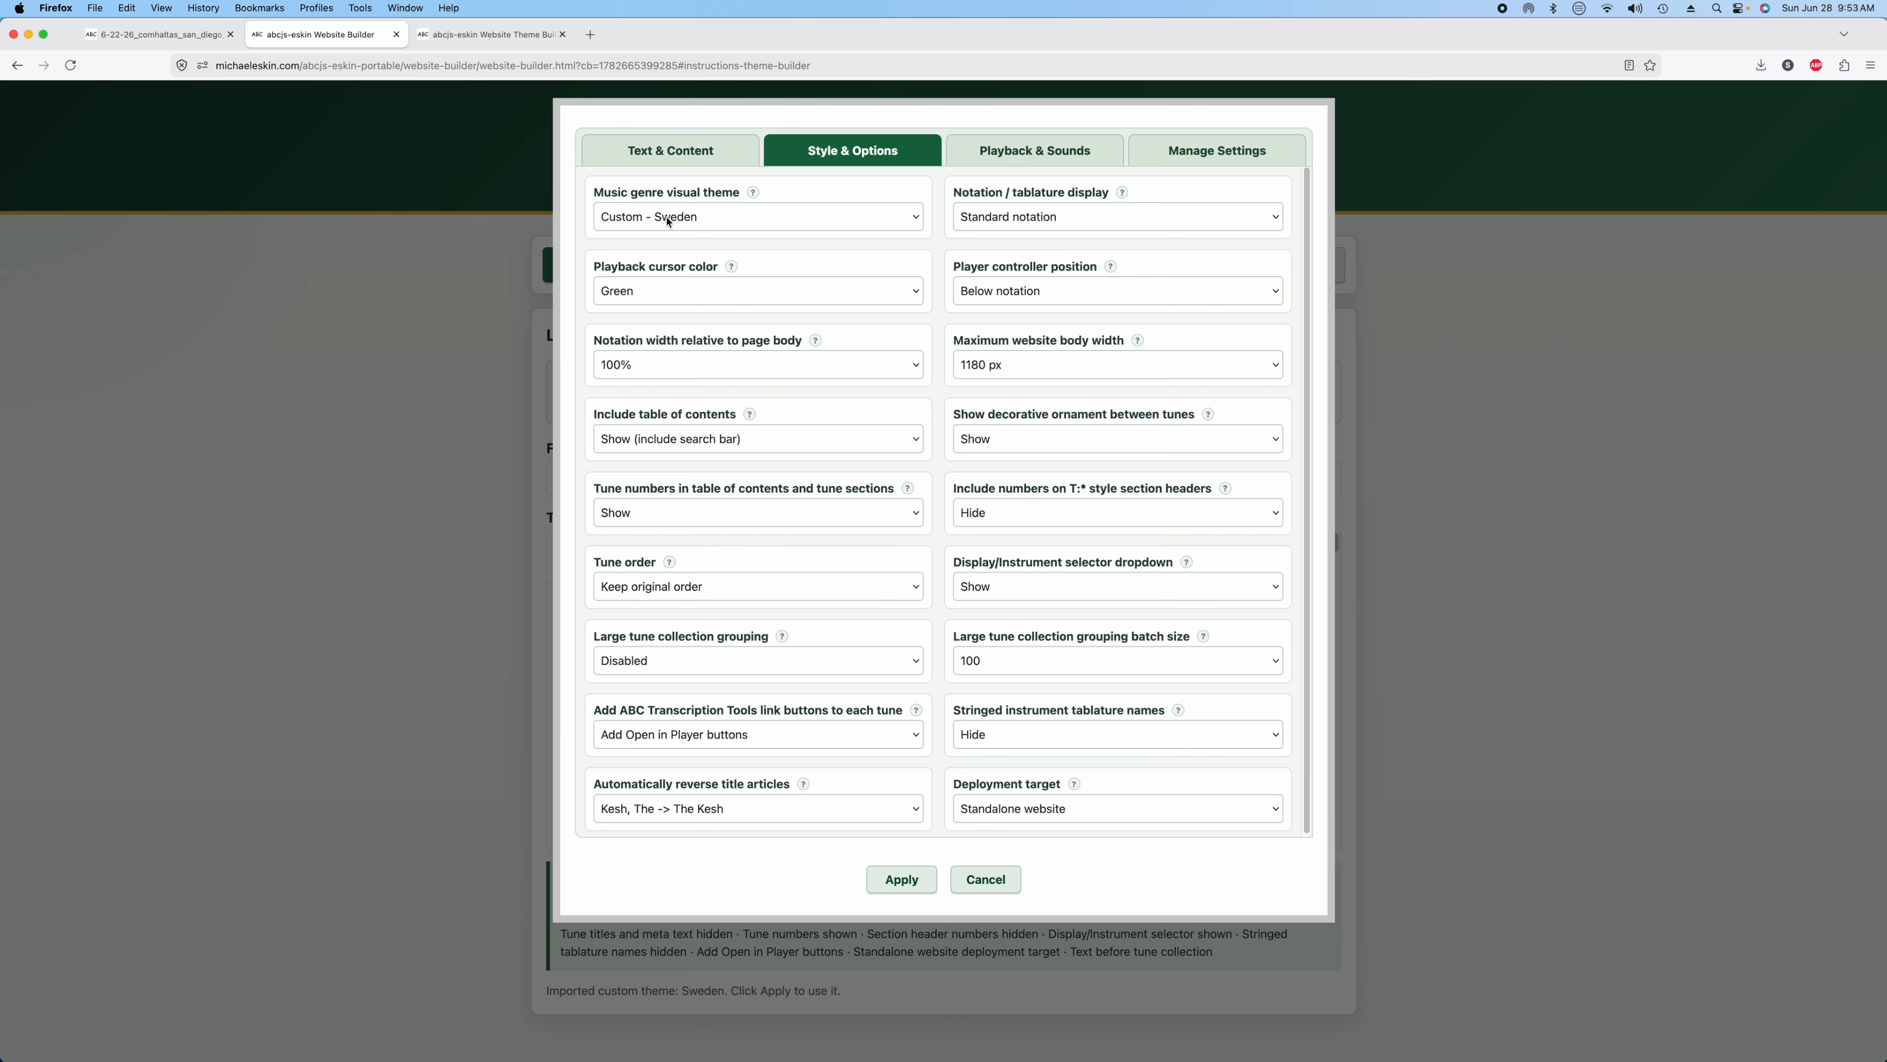
pyautogui.click(895, 879)
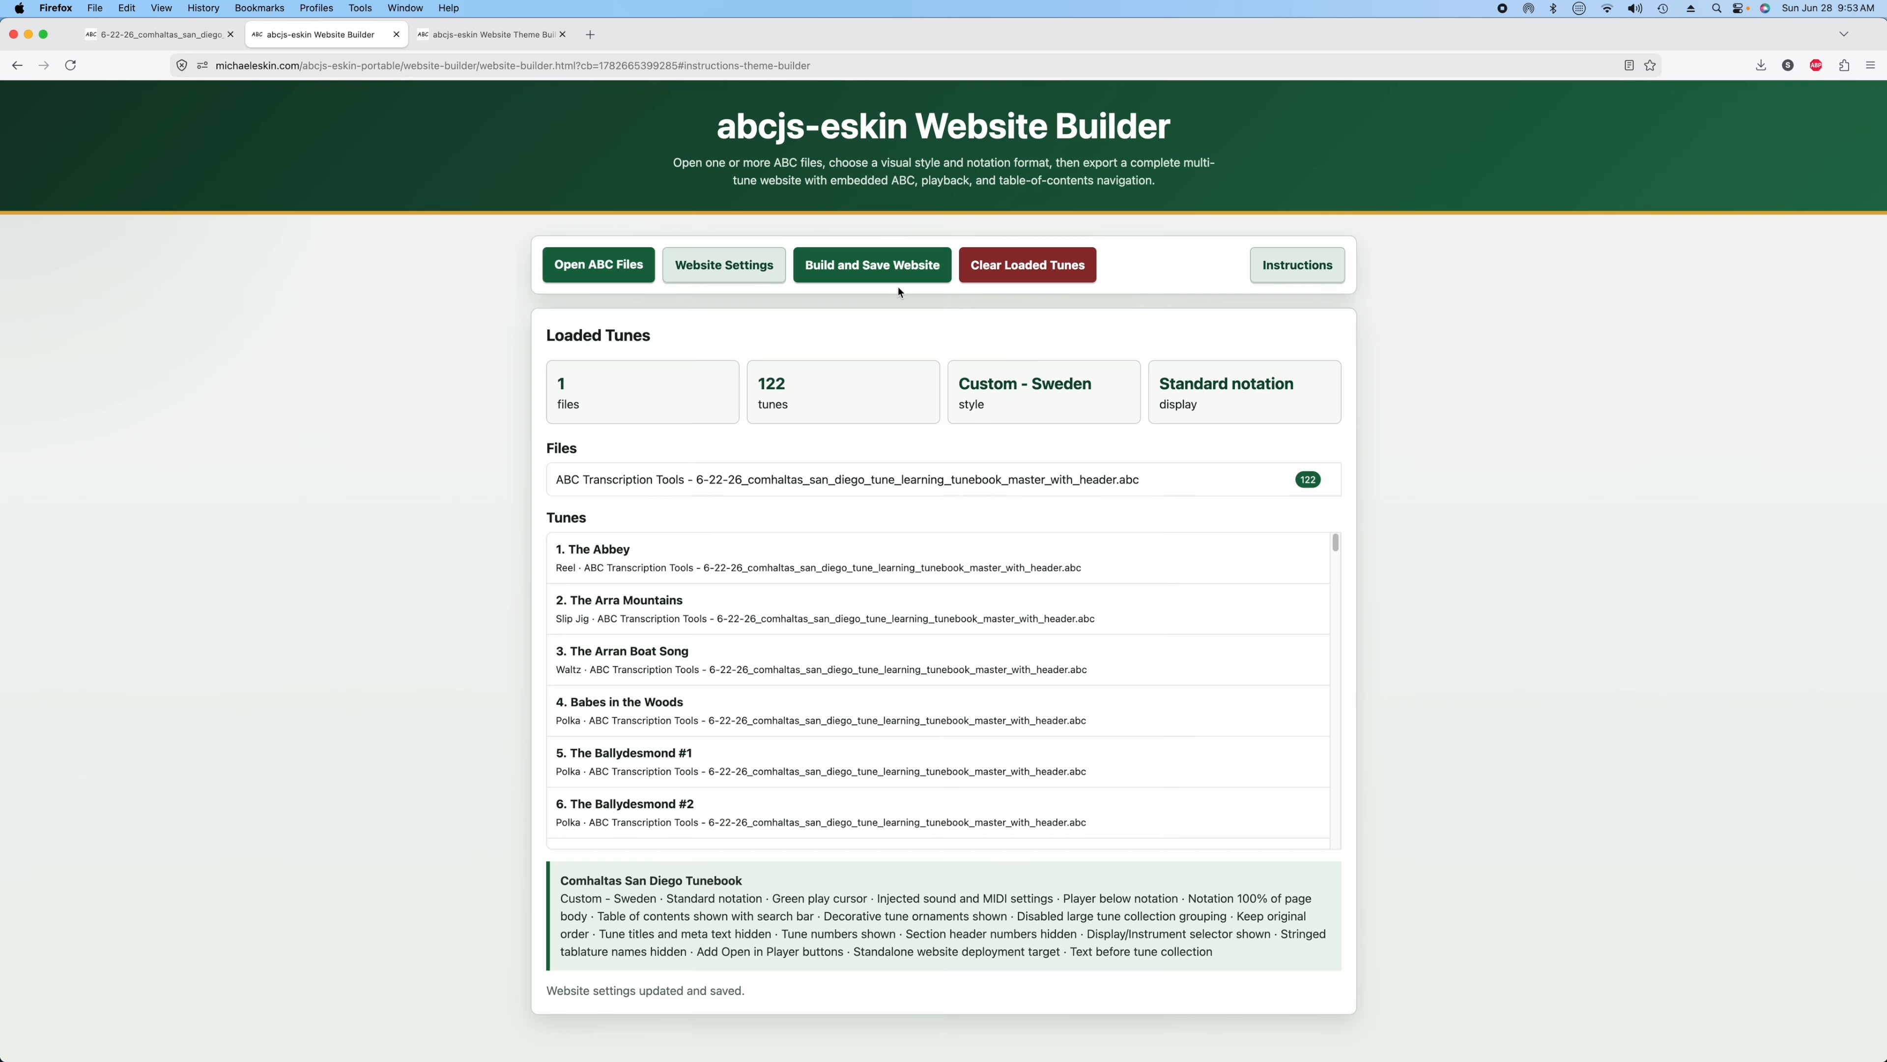
# Build the website and save it as comhaltas-san-diego-tunebook-demo.html.
pyautogui.click(877, 268)
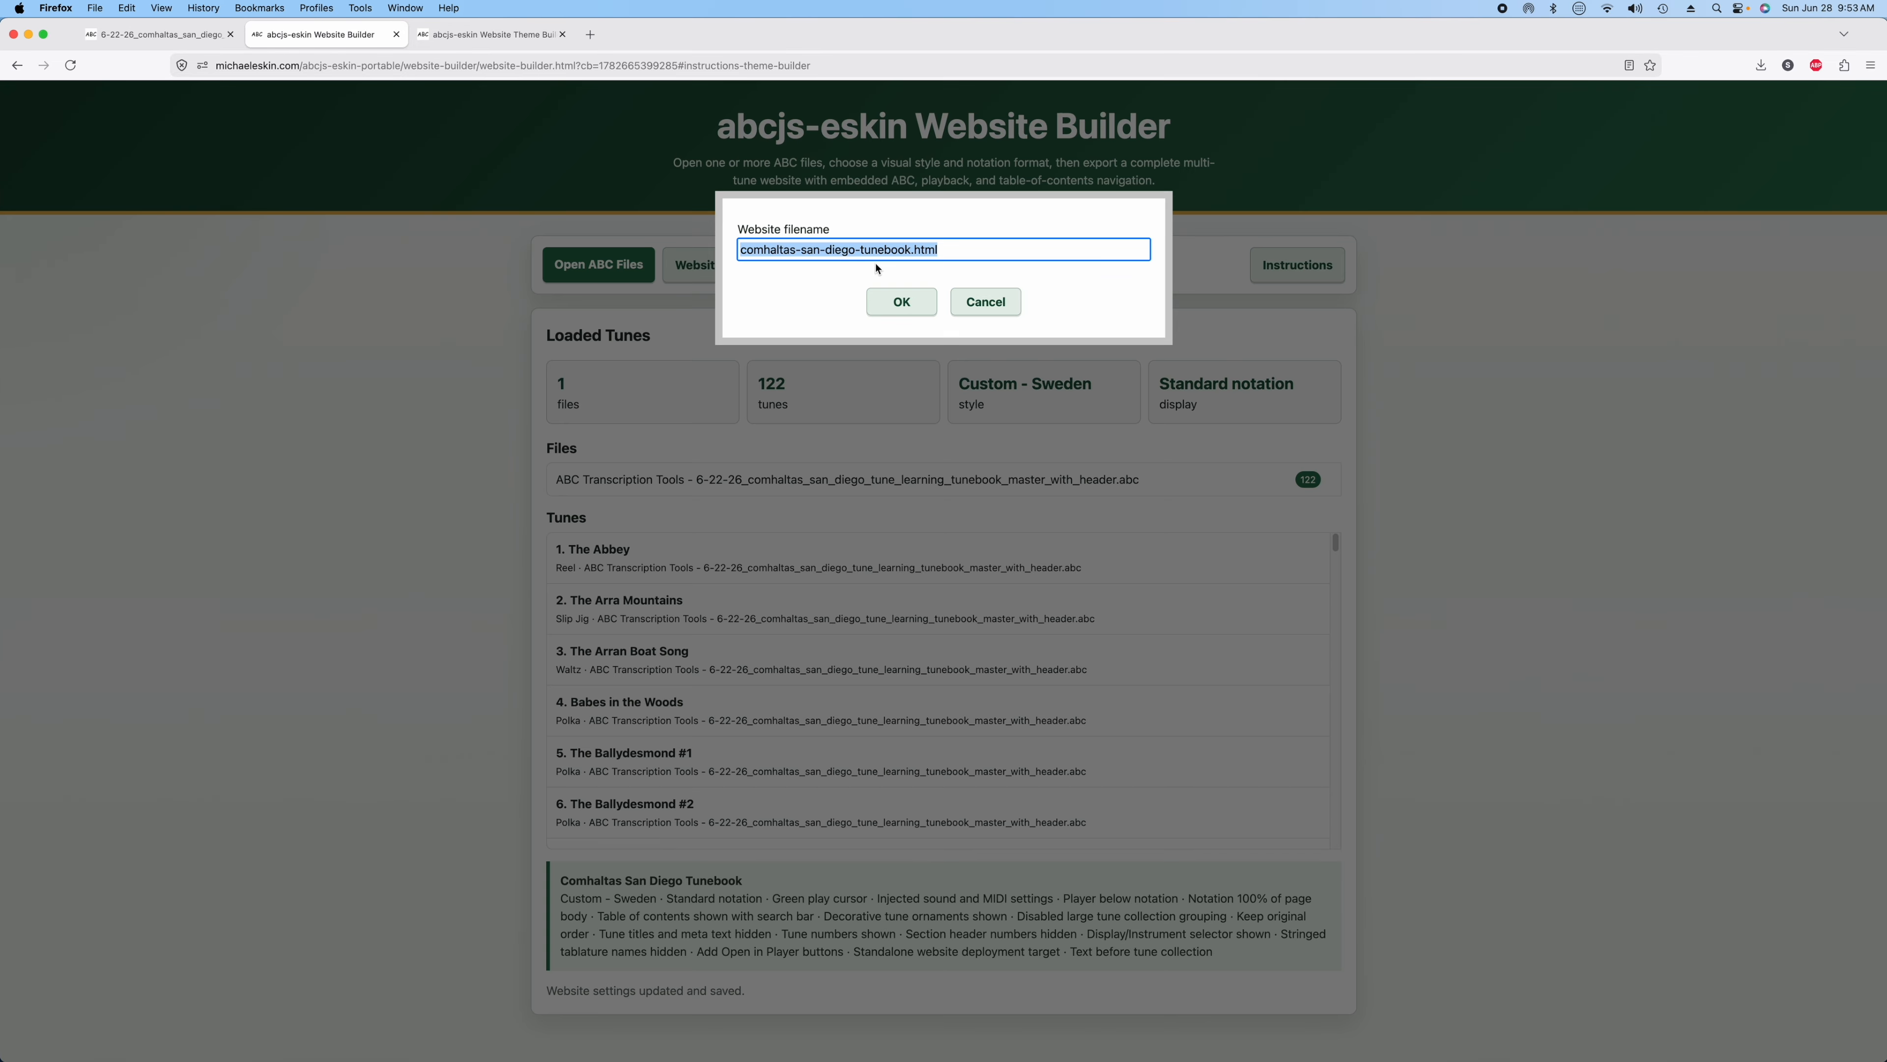
pyautogui.click(913, 251)
pyautogui.write('demo')
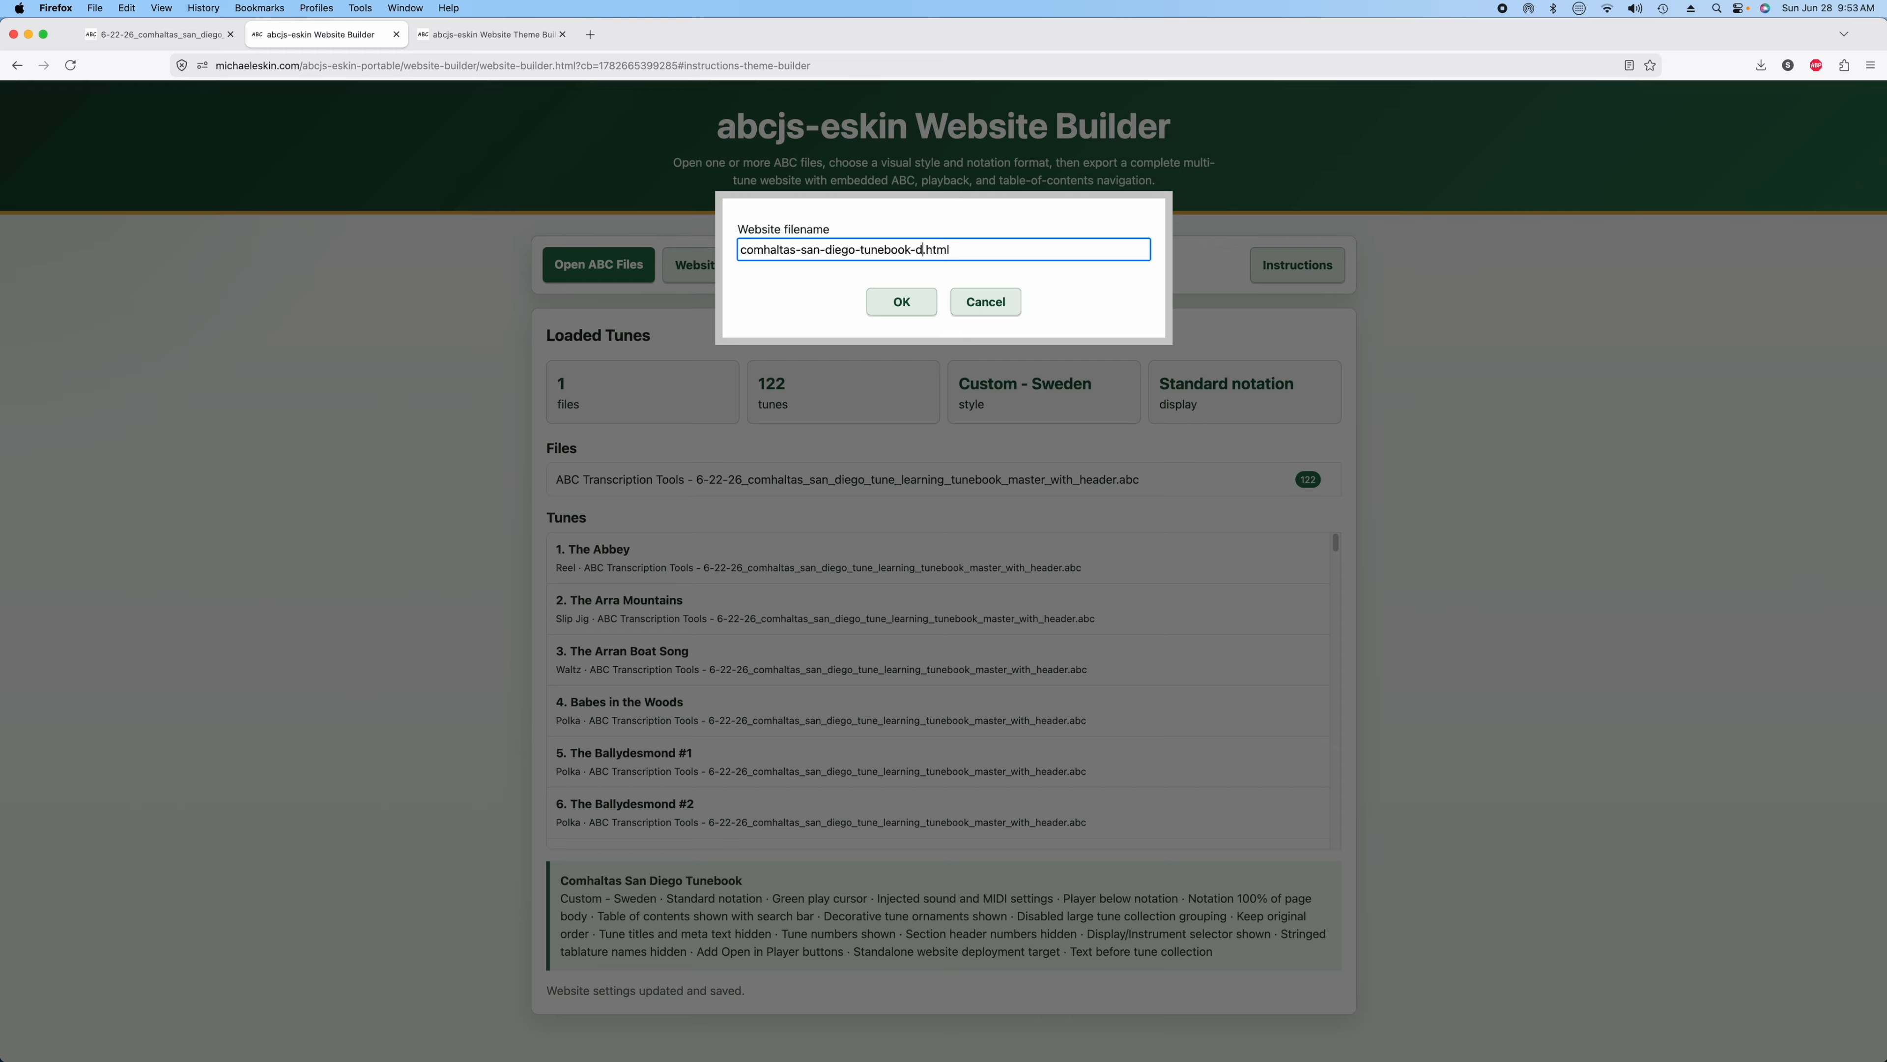
pyautogui.press('Return')
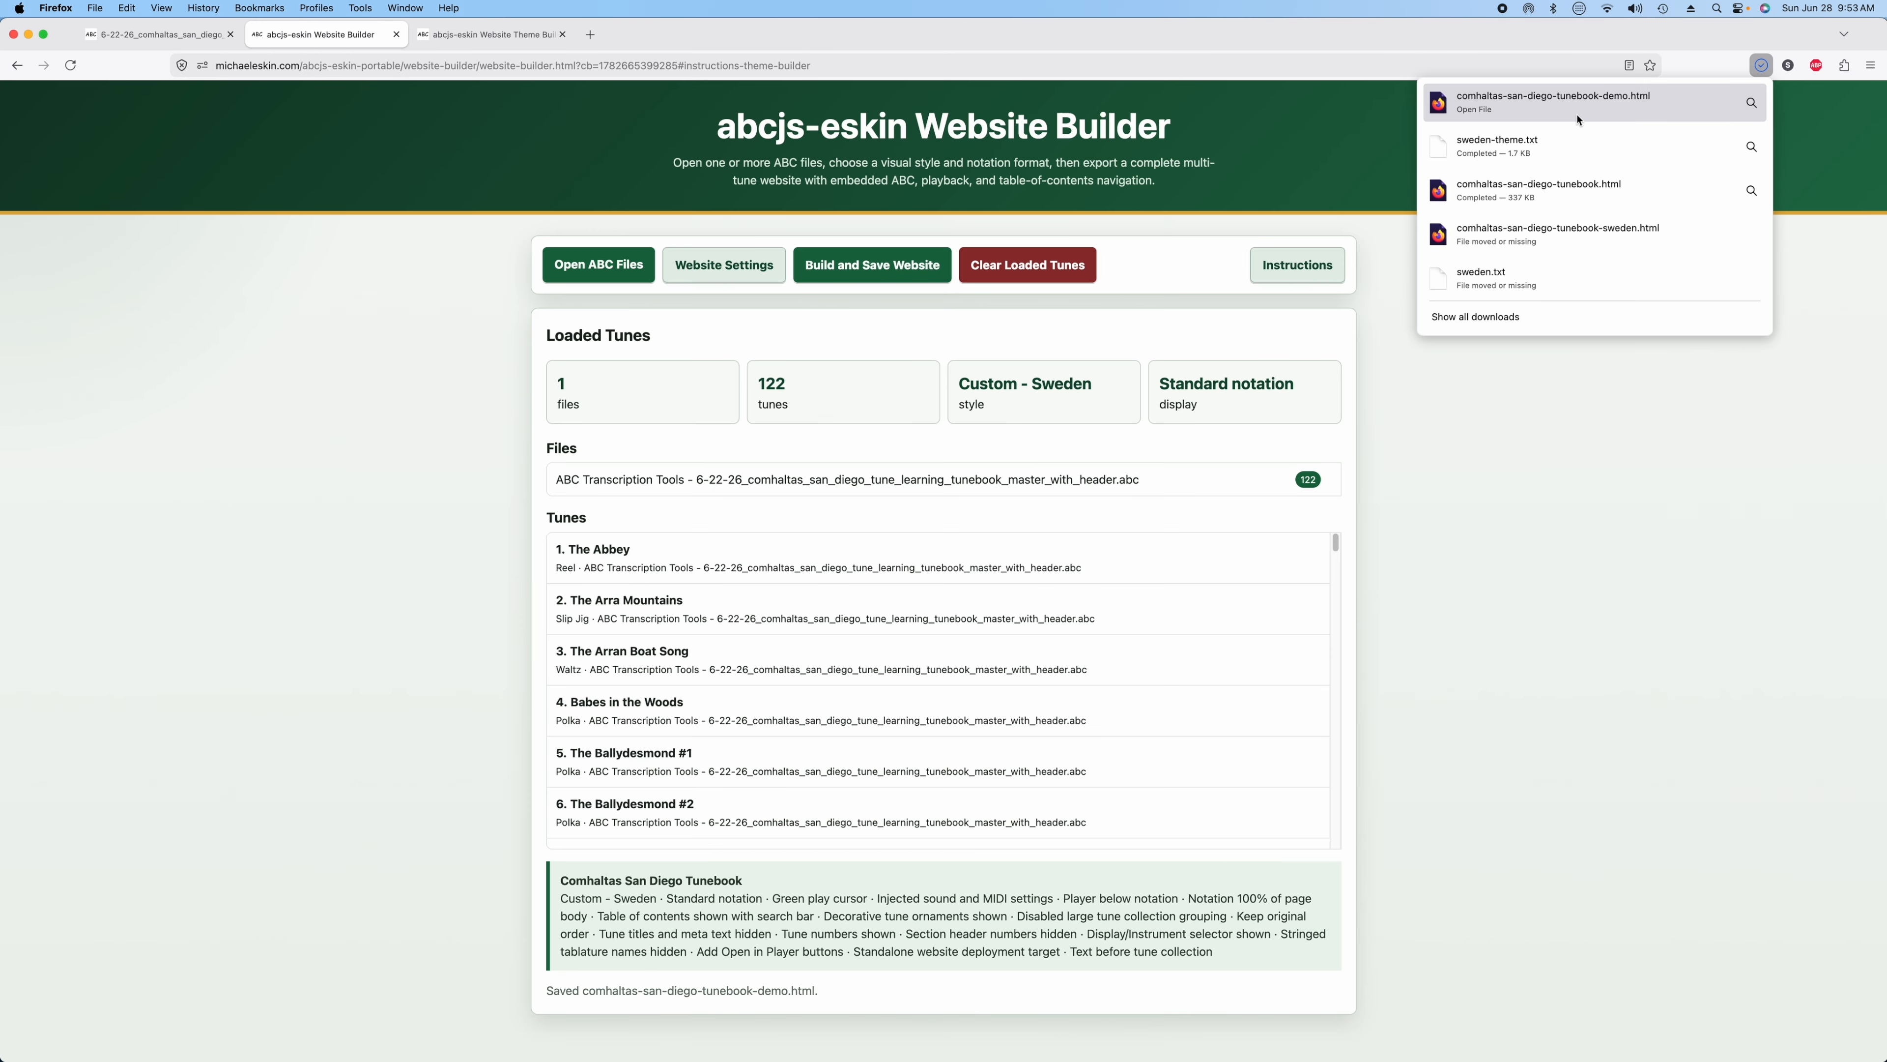
# Open the exported demo tunebook website and examine its header and table of contents in the Sweden theme.
pyautogui.click(1563, 109)
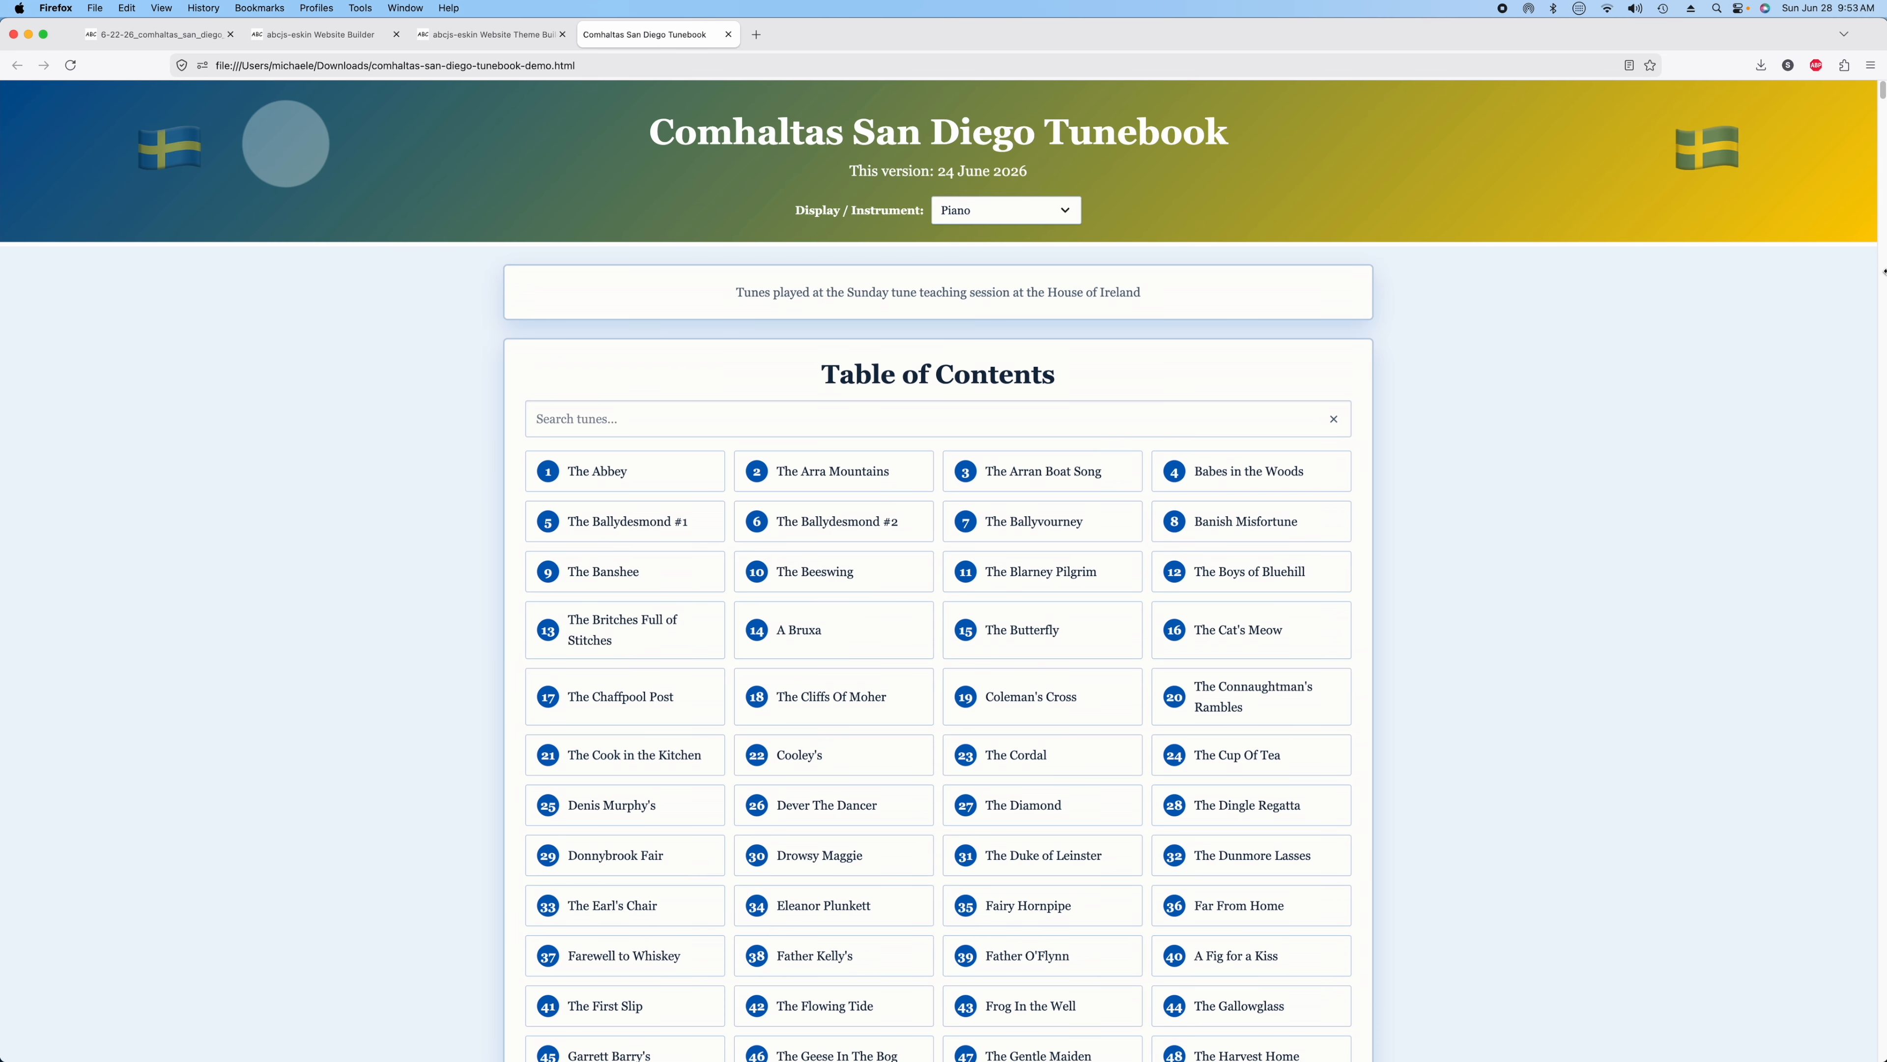
pyautogui.scroll(-6, 1487, 607)
pyautogui.scroll(-15, 1489, 640)
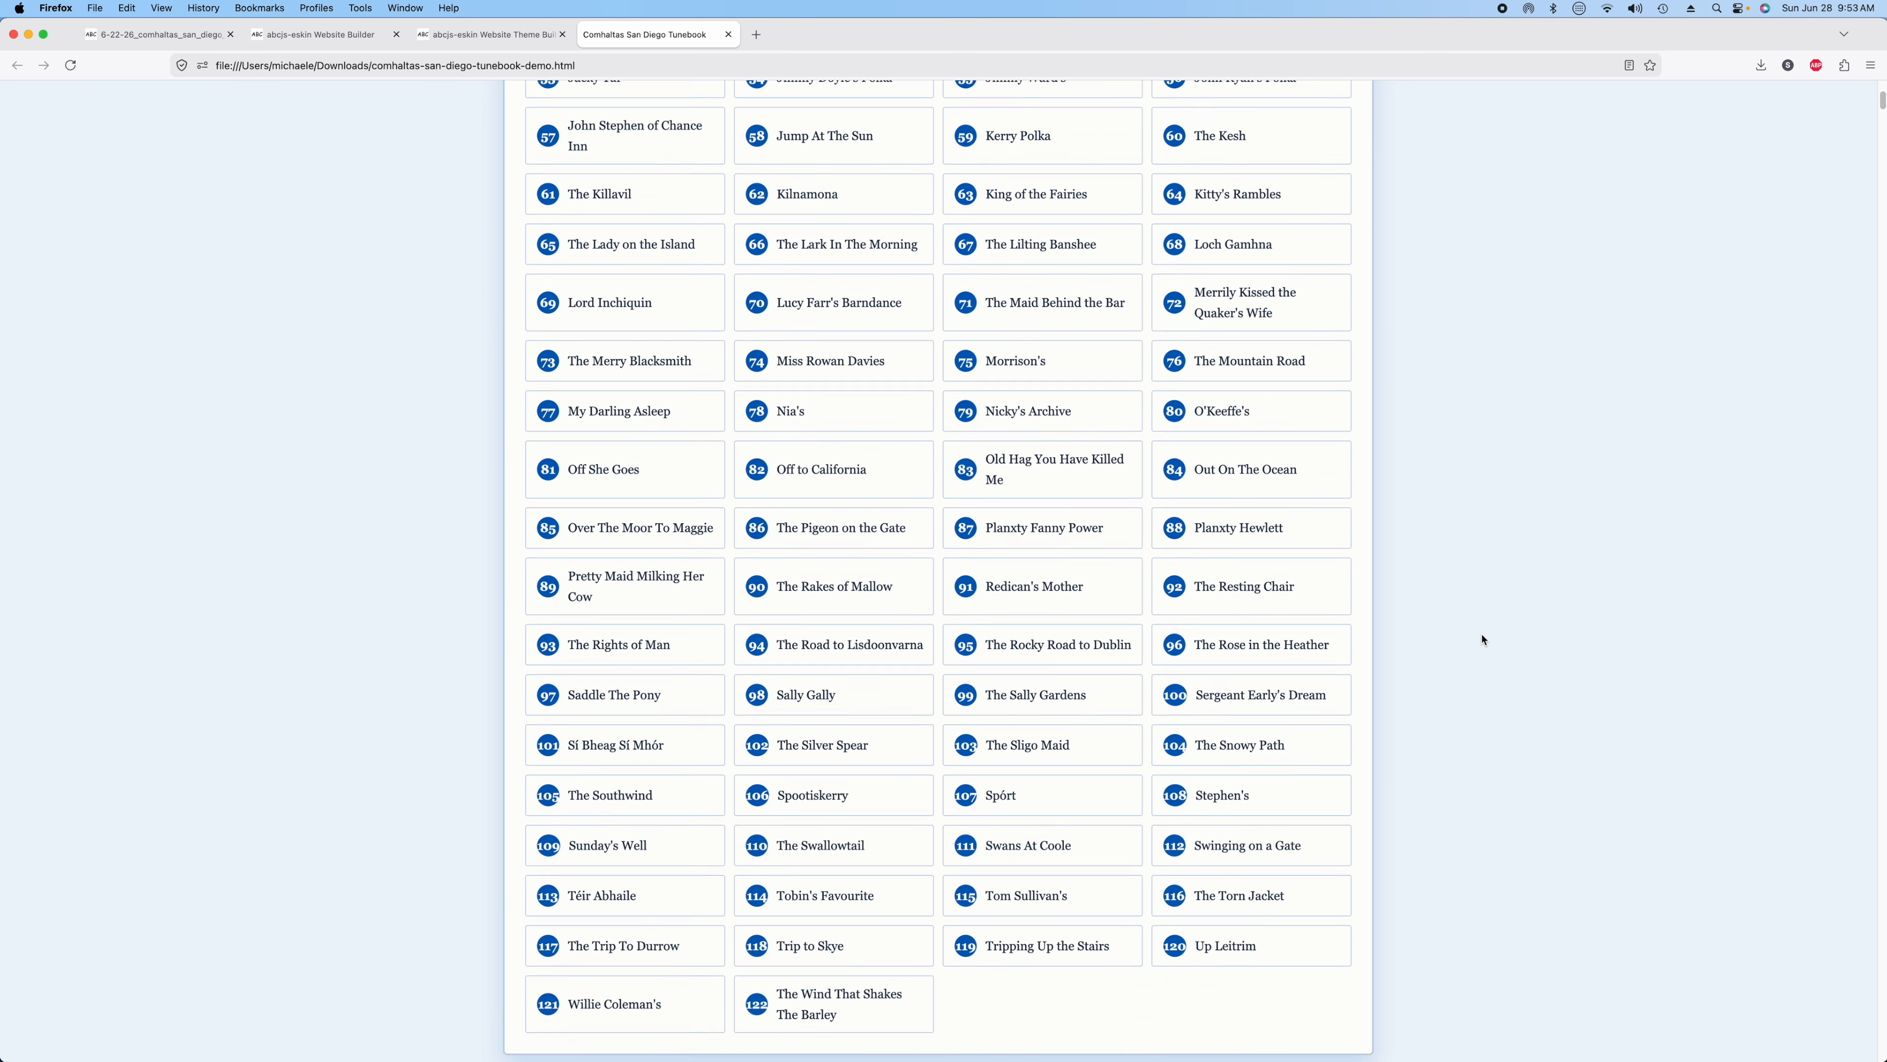
pyautogui.scroll(11, 1486, 641)
pyautogui.scroll(10, 1486, 642)
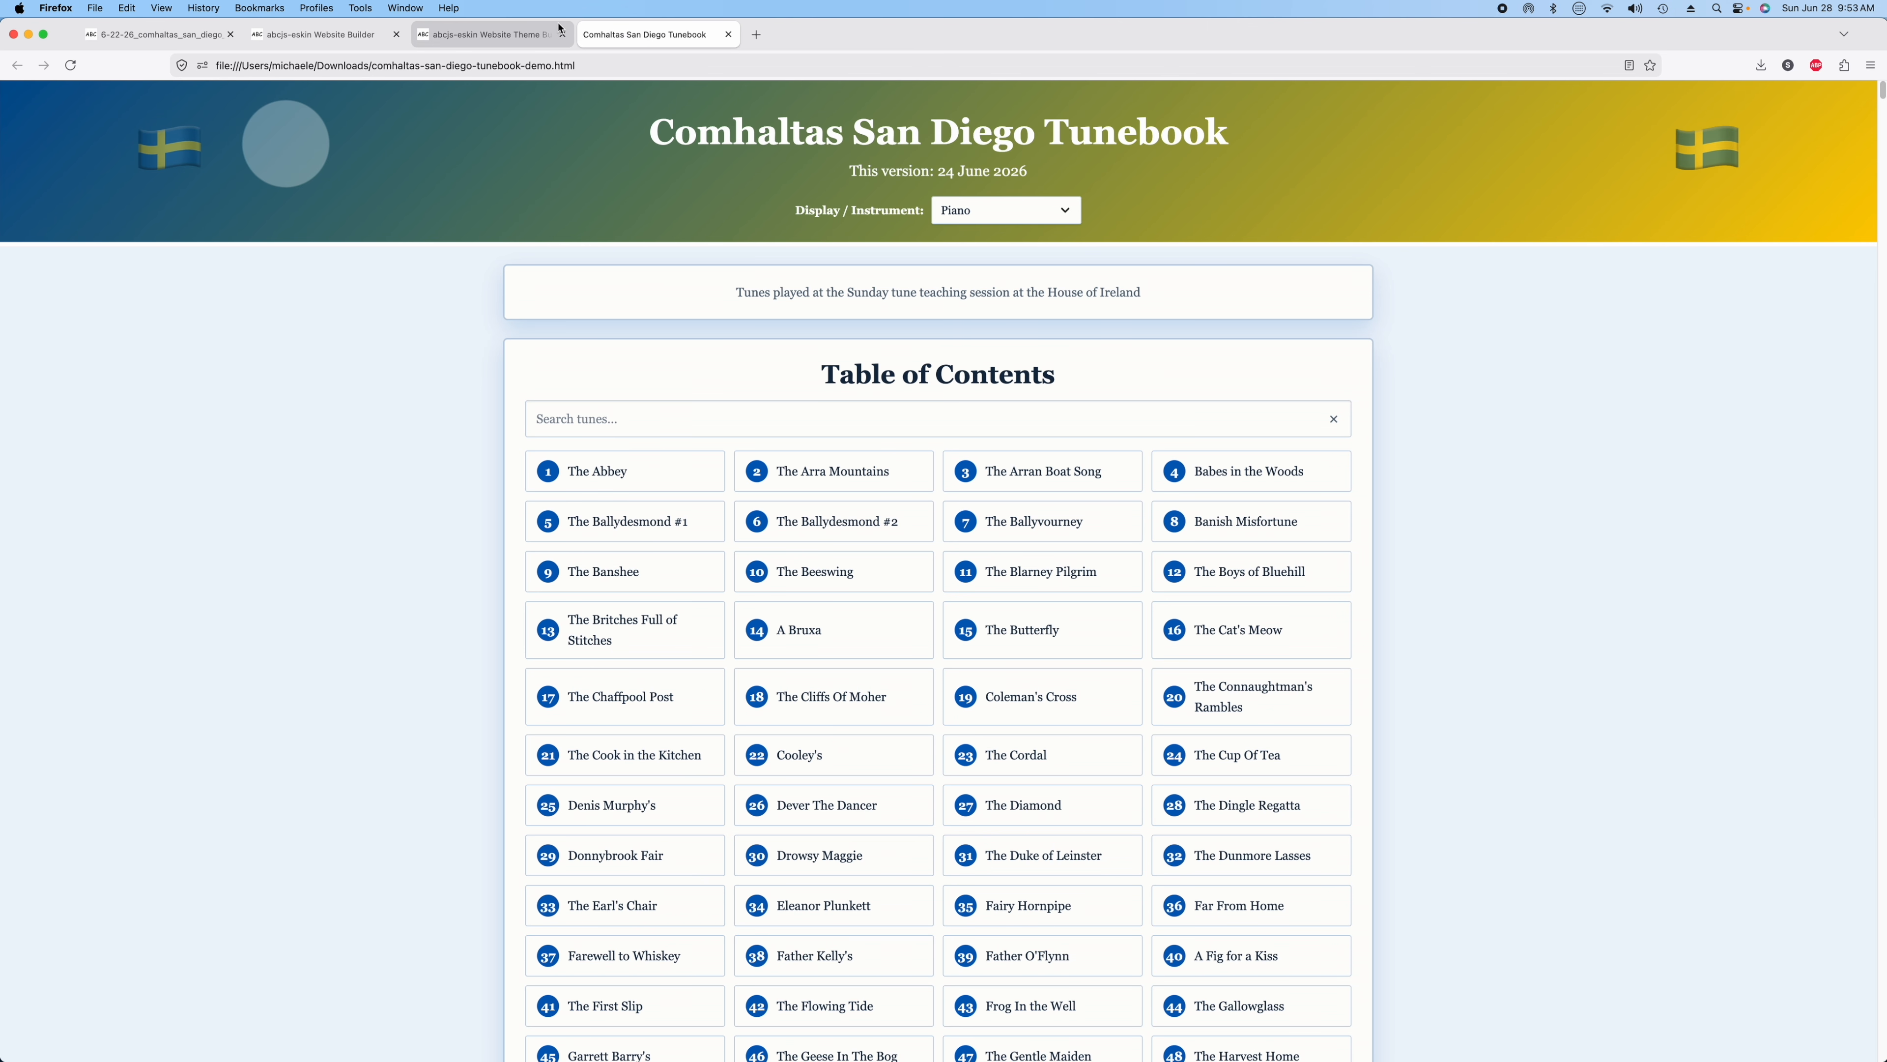
# Return to the Website Theme Builder, look through its instructions, and close them.
pyautogui.click(512, 34)
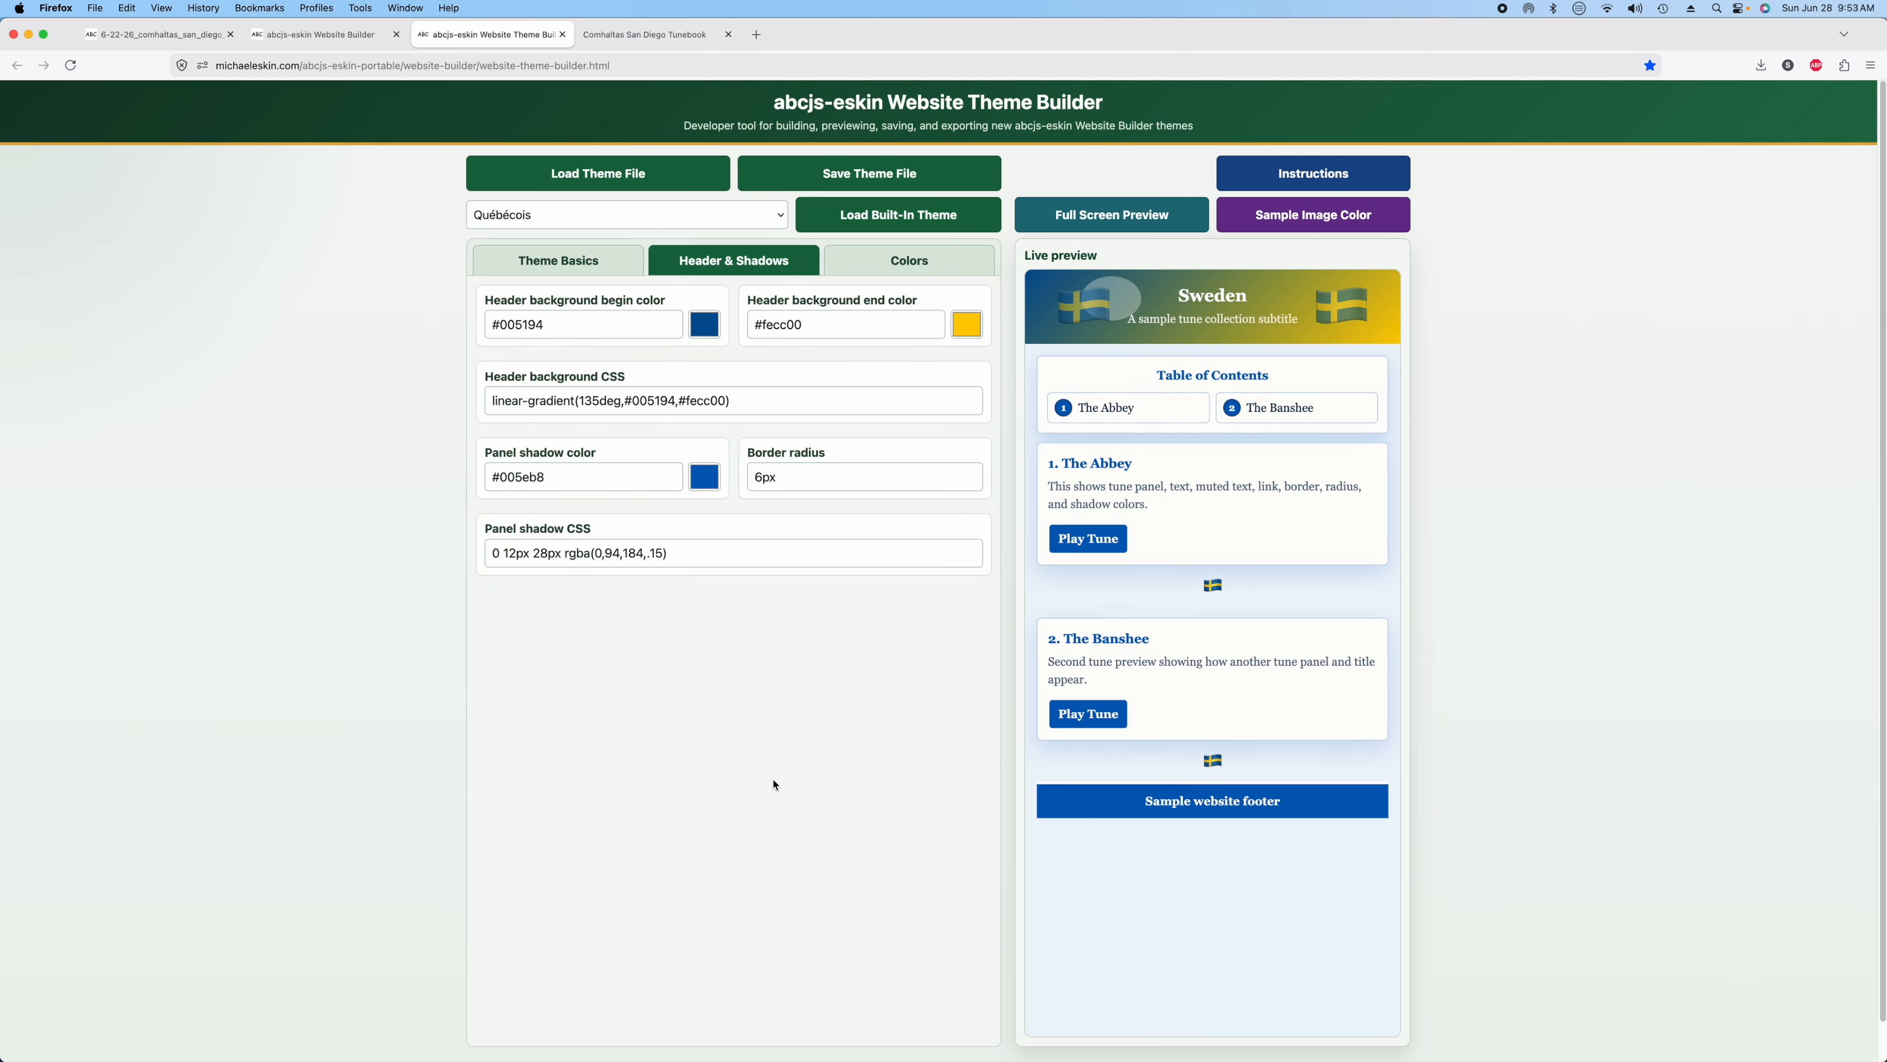
pyautogui.click(1285, 171)
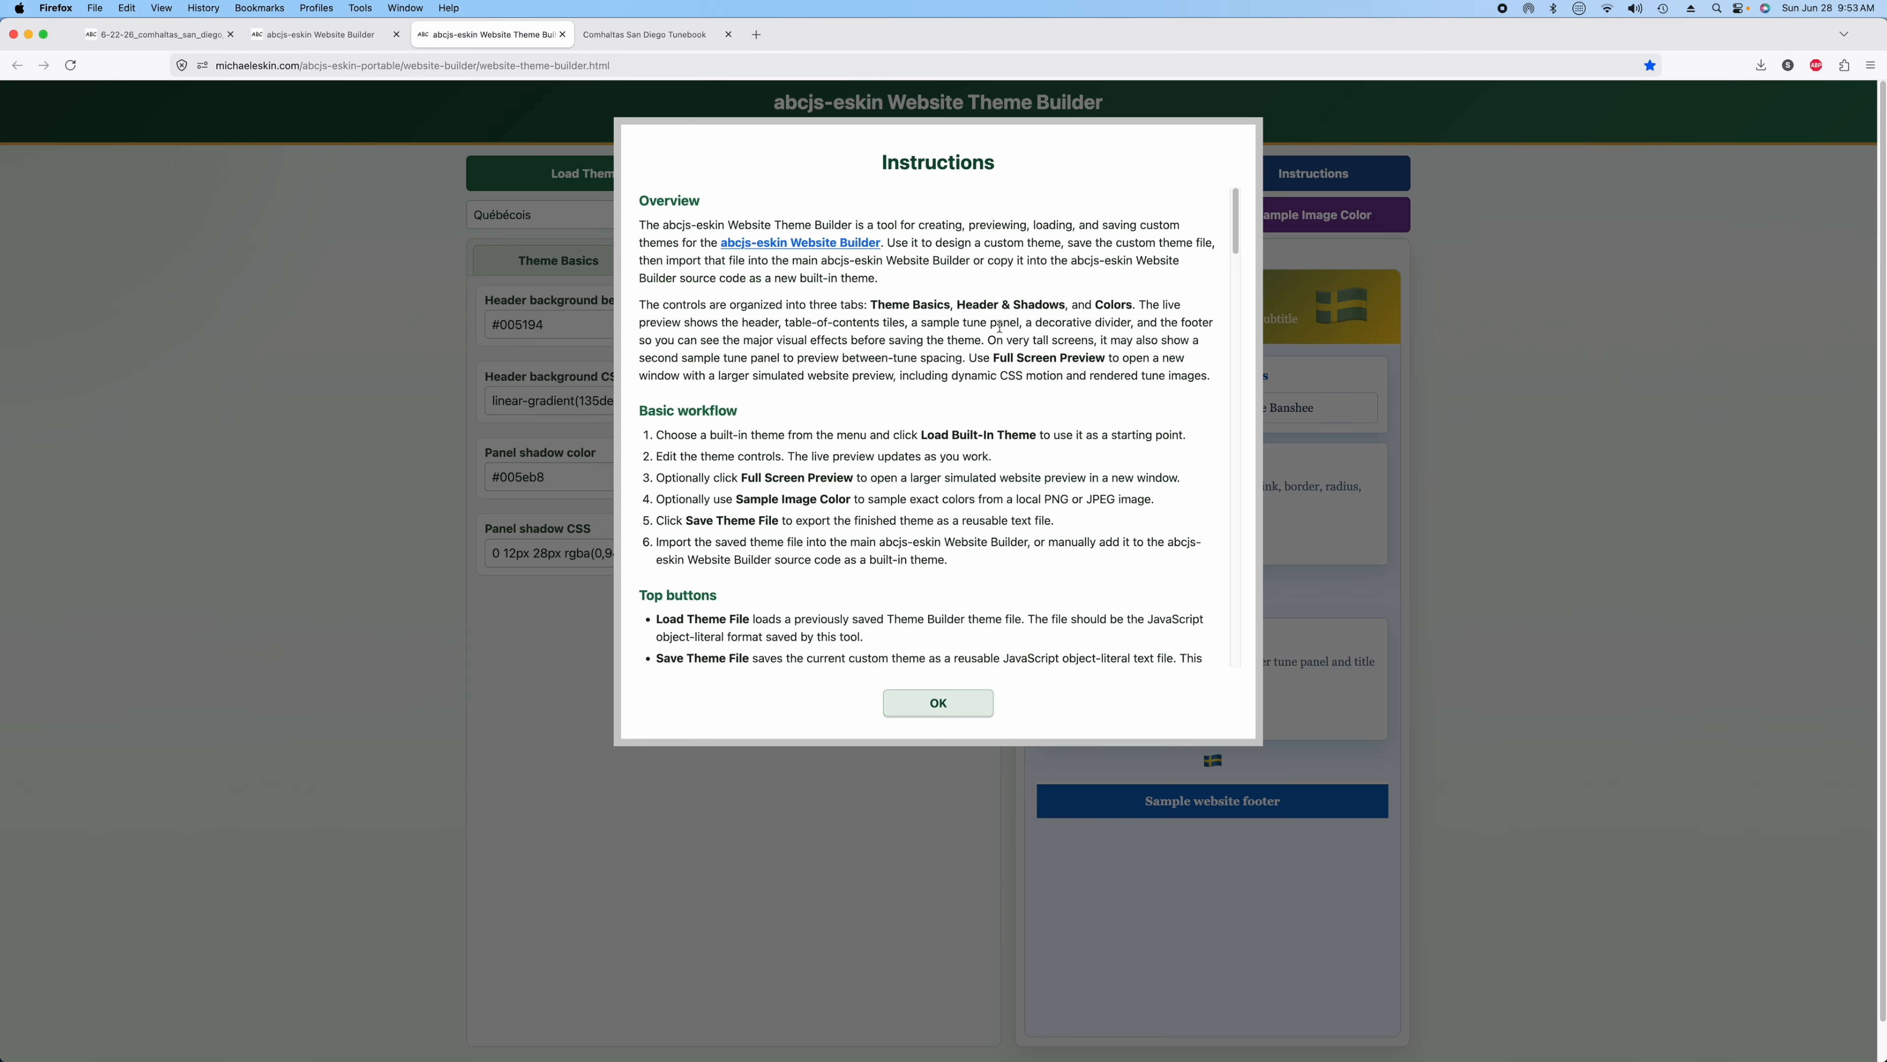
pyautogui.scroll(-2, 995, 338)
pyautogui.scroll(-15, 995, 338)
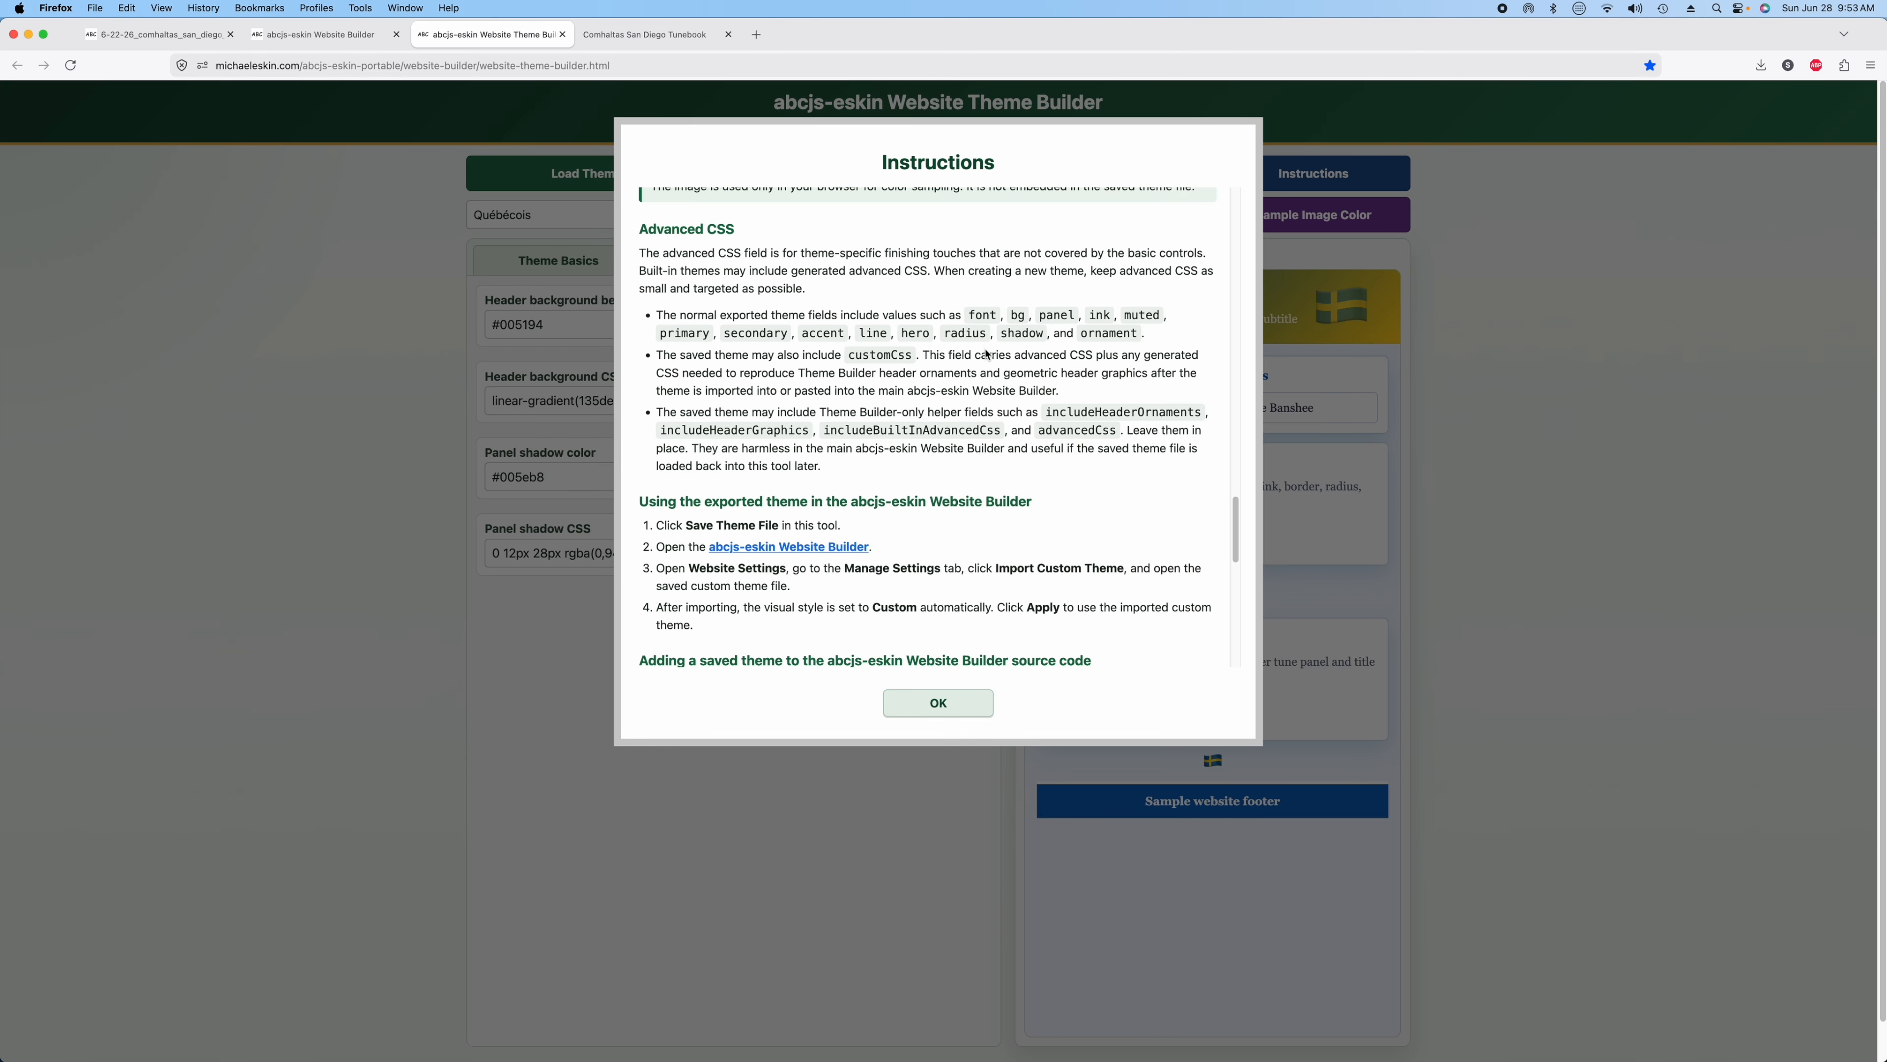
pyautogui.scroll(-3, 984, 348)
pyautogui.scroll(20, 1041, 394)
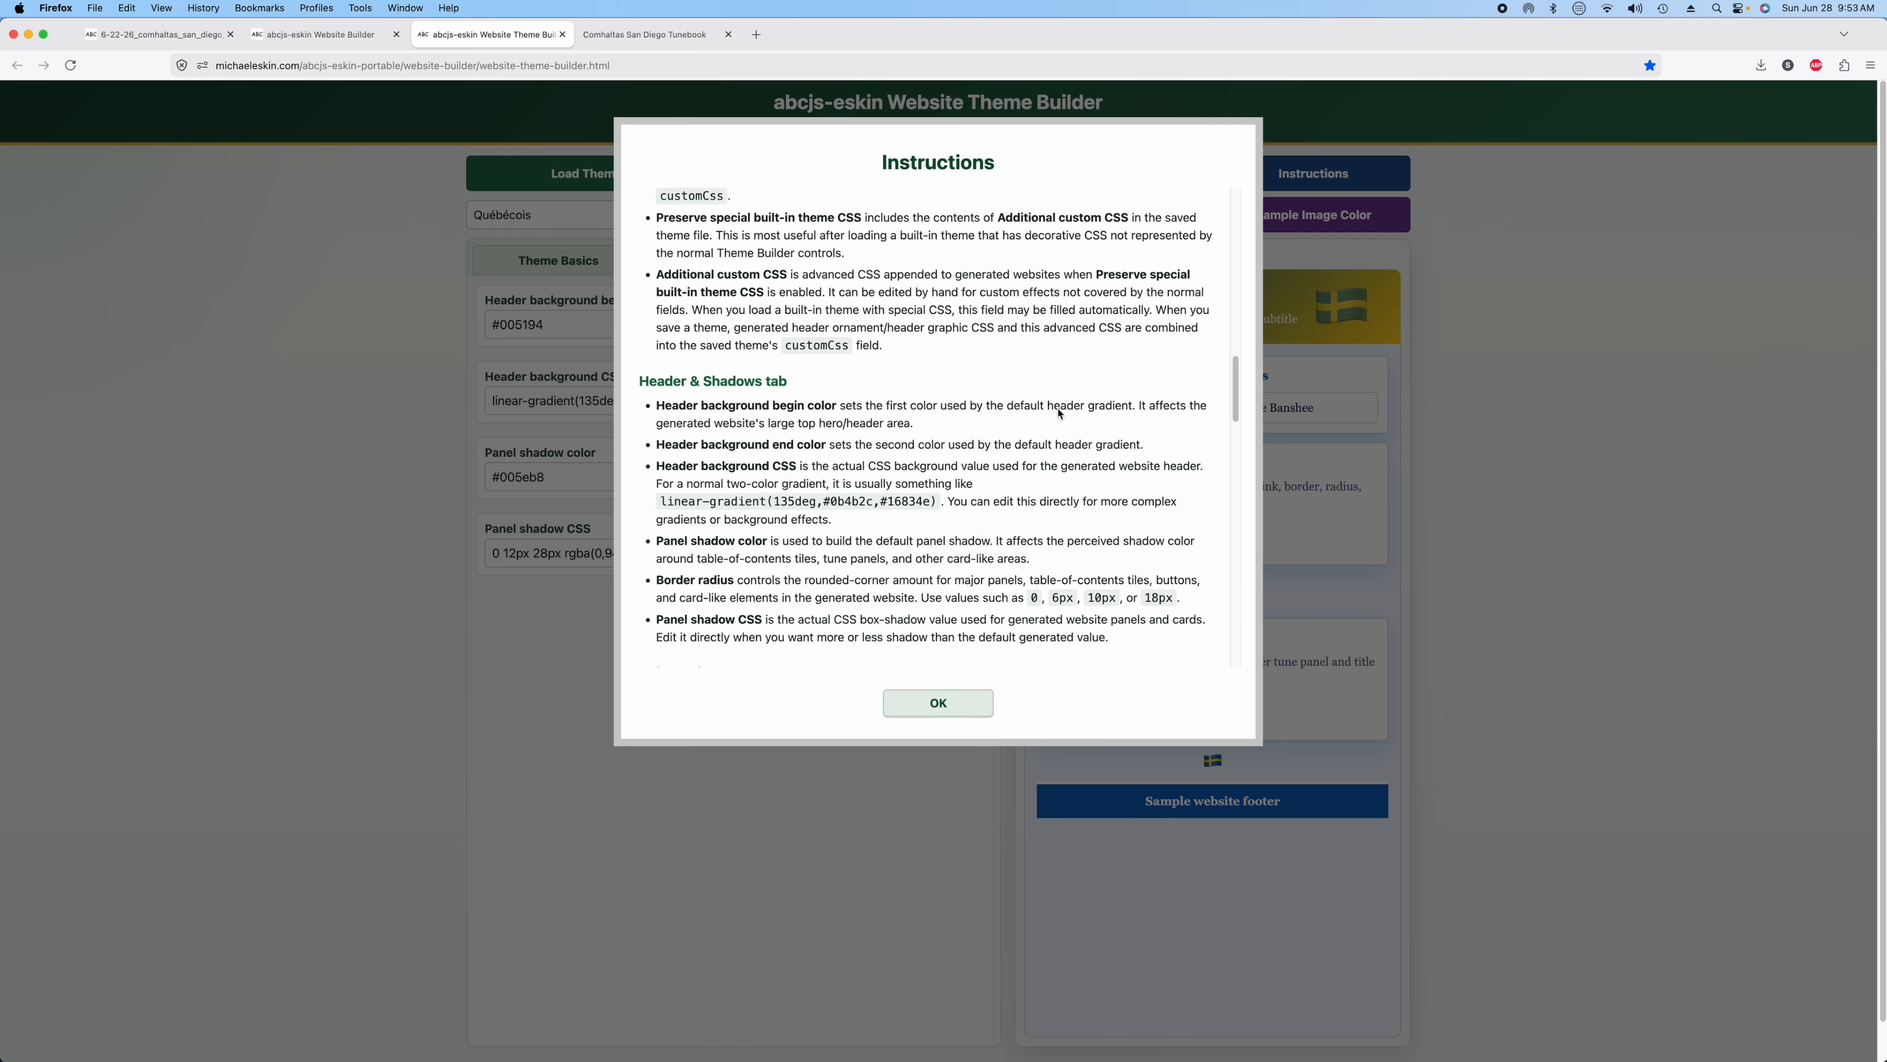
pyautogui.scroll(1, 1058, 414)
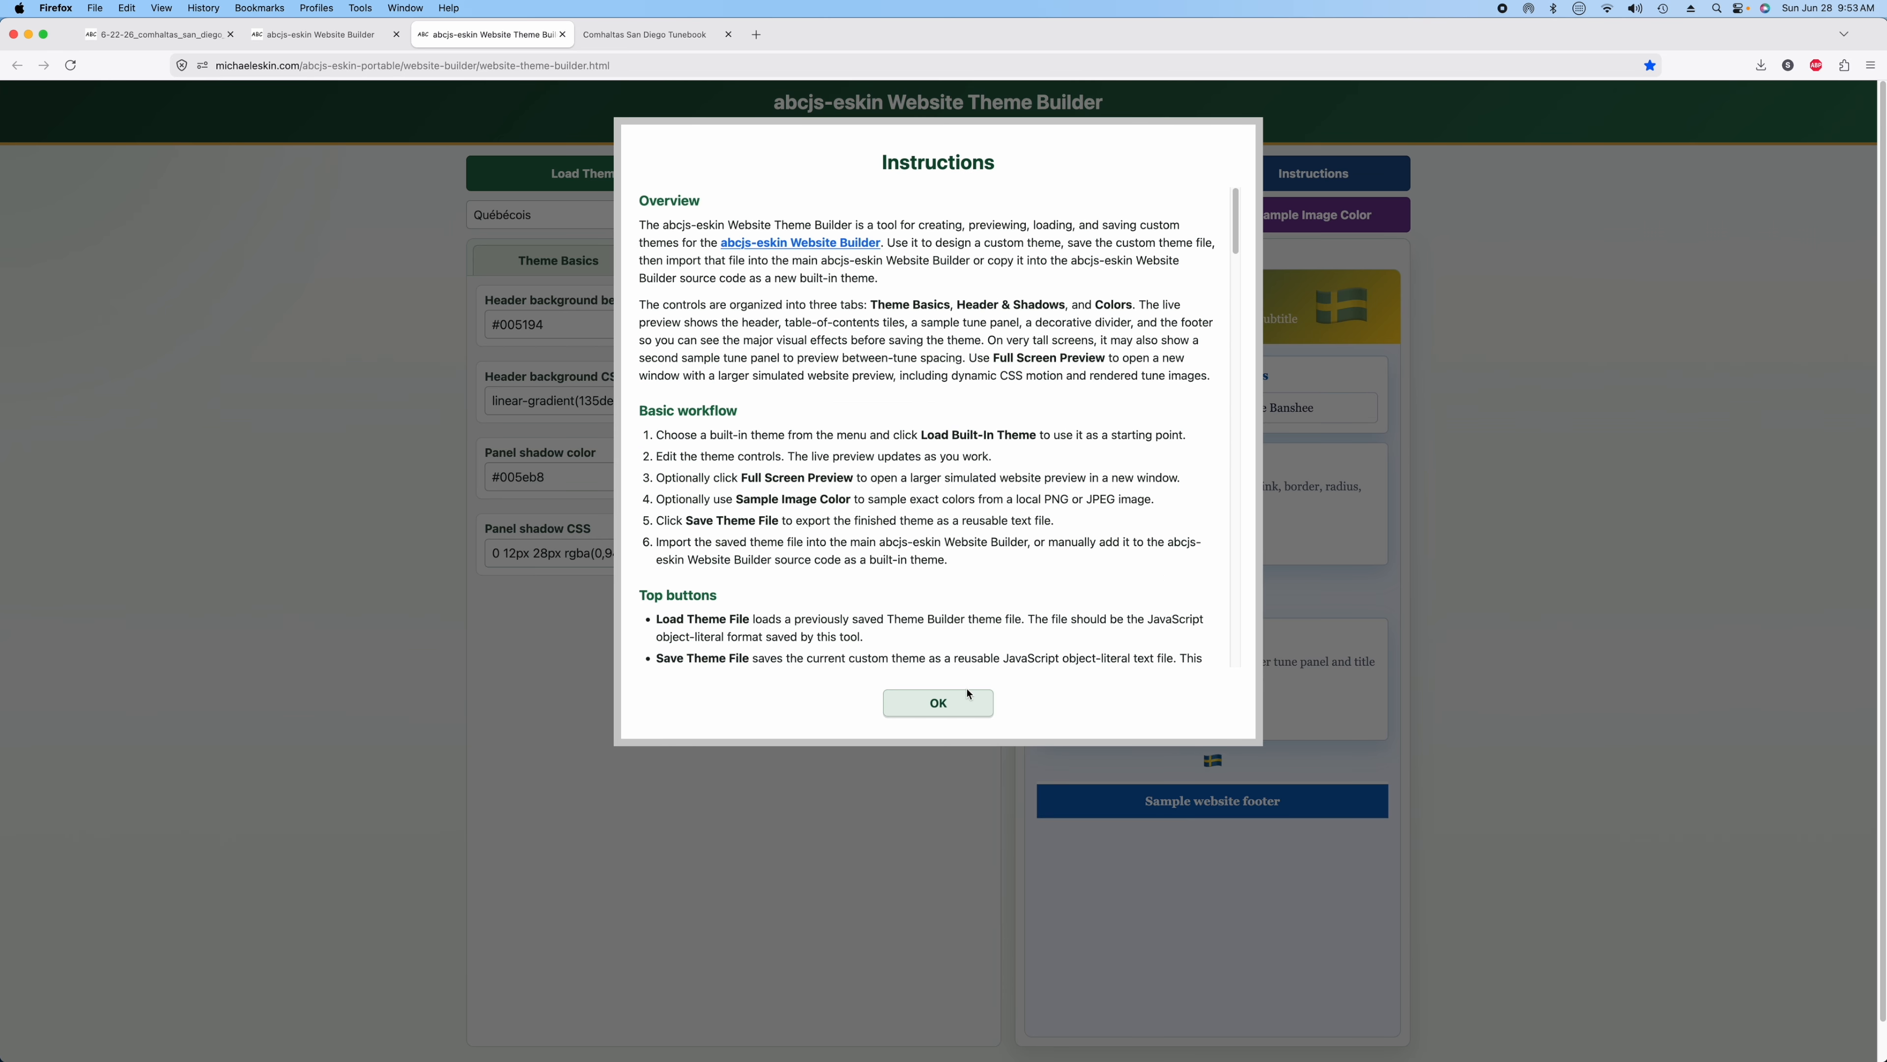
pyautogui.click(964, 710)
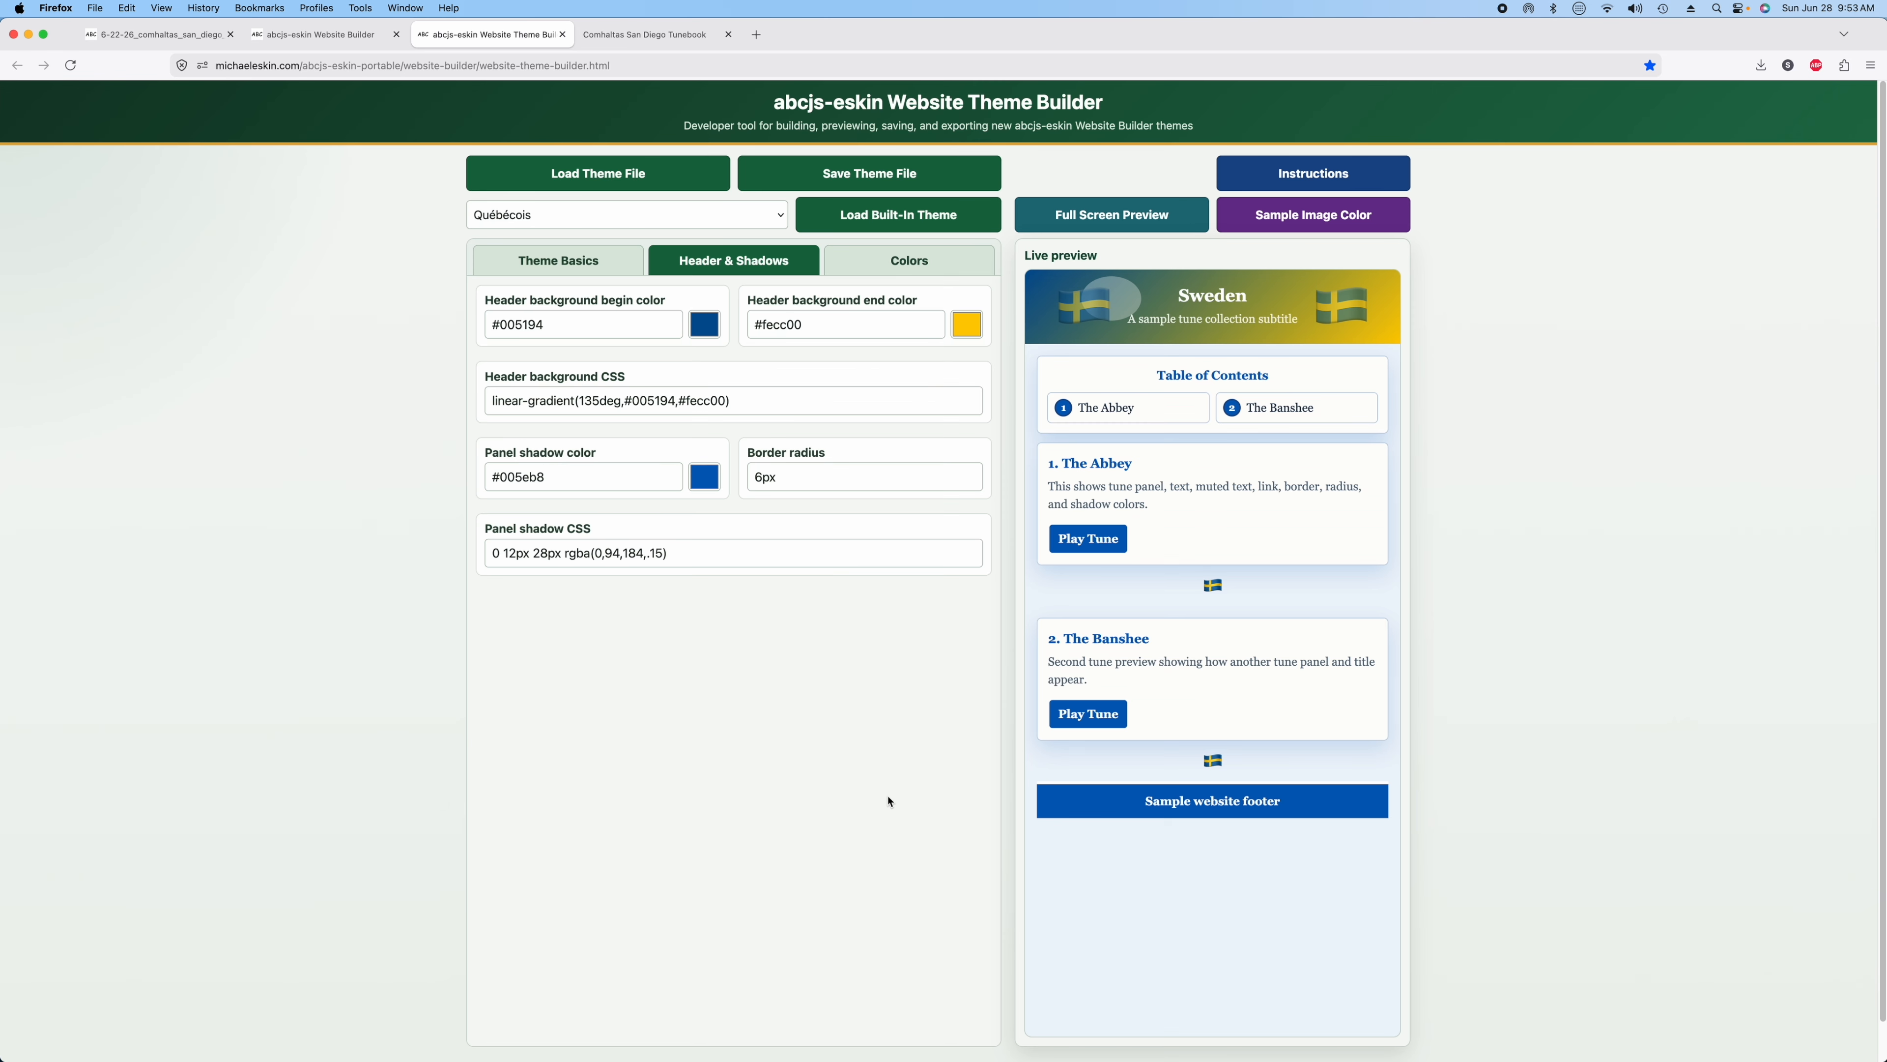